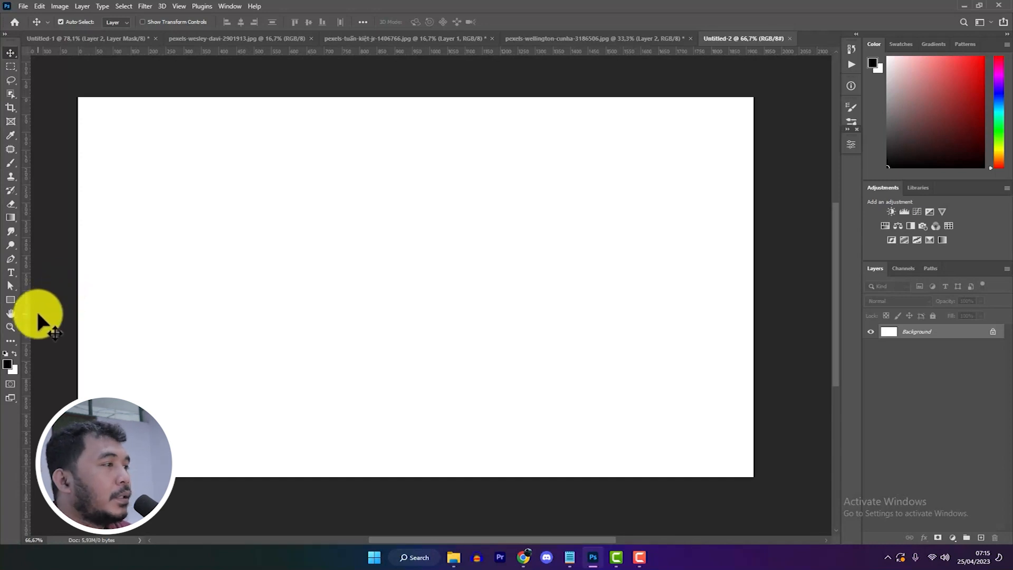
Draw a black-filled square about 593 px wide on the blank canvas with the Rectangle tool
{"action": "left_click", "coordinate": [11, 300]}
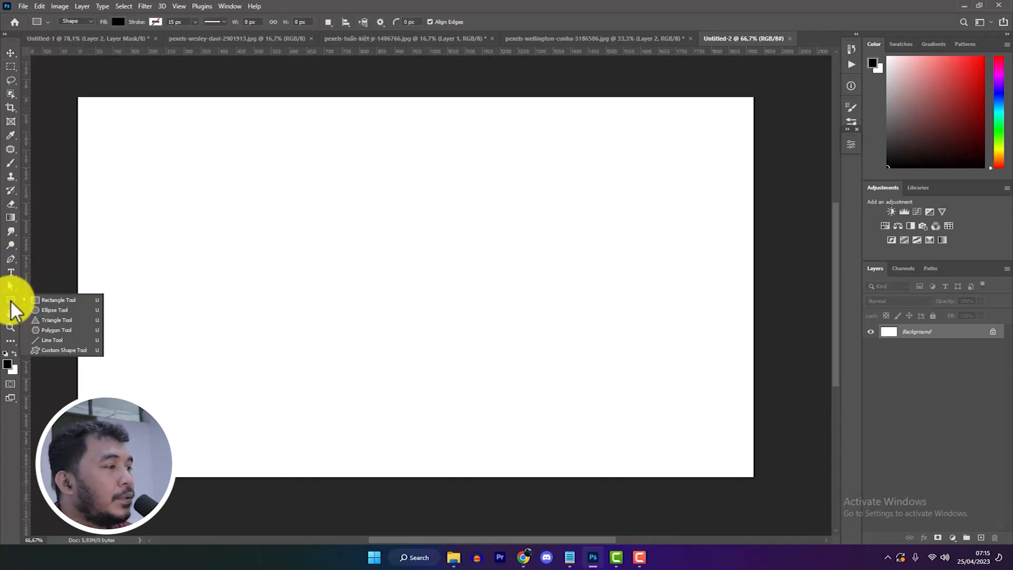
{"action": "left_click", "coordinate": [53, 298]}
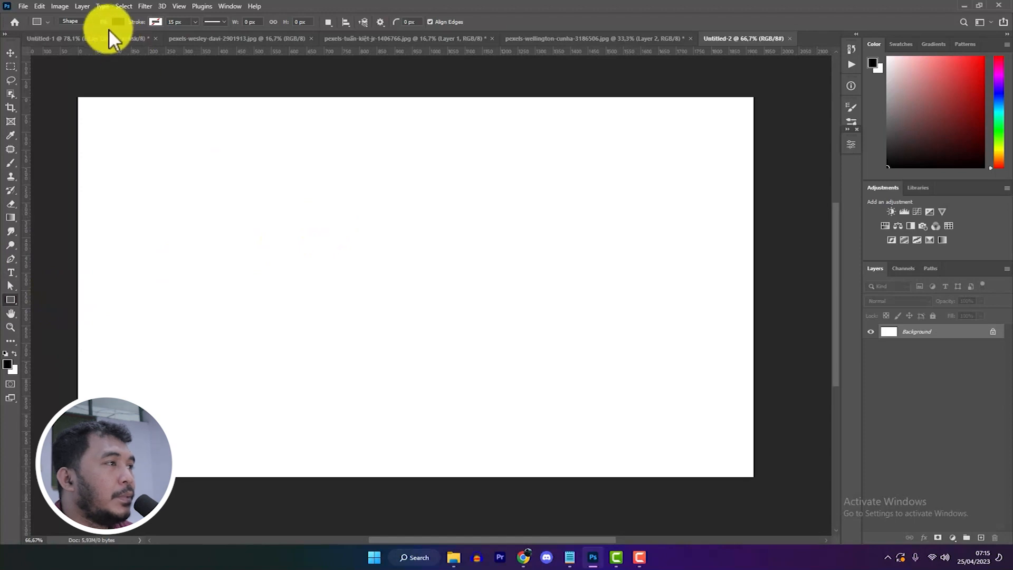
{"action": "left_click", "coordinate": [122, 21]}
{"action": "left_click", "coordinate": [122, 21]}
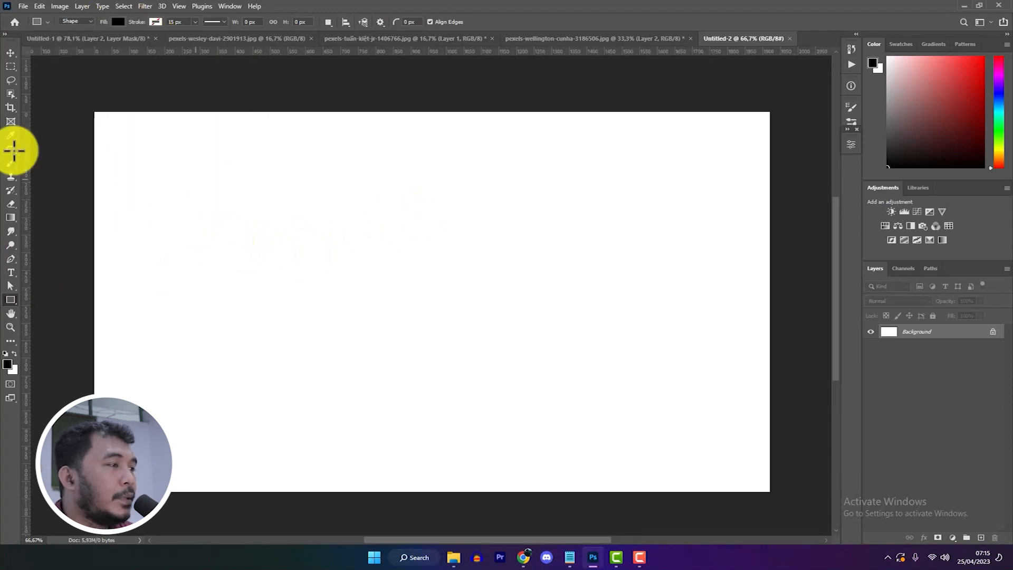
{"action": "right_click", "coordinate": [12, 299]}
{"action": "left_click", "coordinate": [57, 299]}
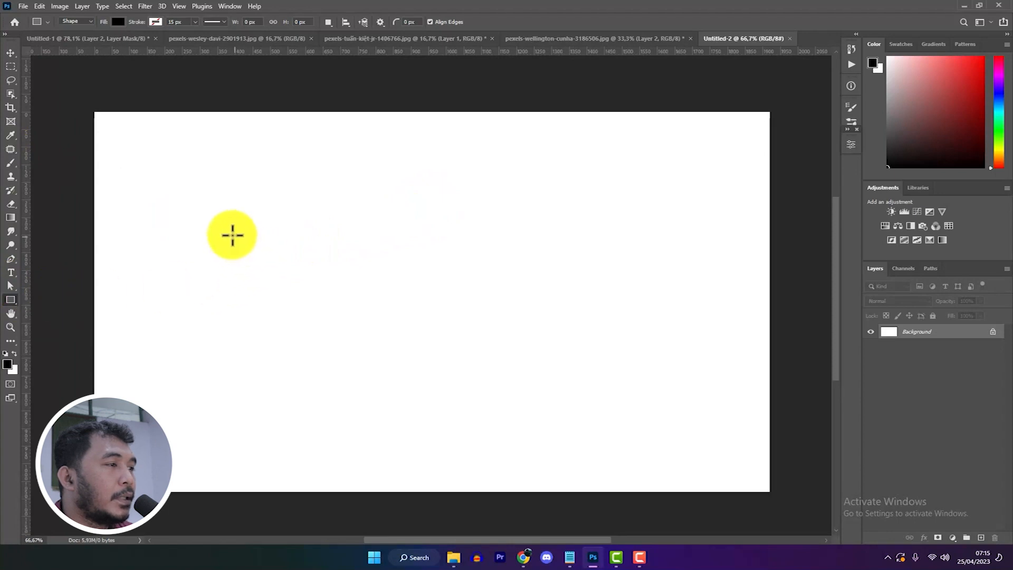
{"action": "mouse_move", "coordinate": [232, 234]}
{"action": "left_mouse_down"}
{"action": "mouse_move", "coordinate": [394, 380]}
{"action": "mouse_move", "coordinate": [518, 444]}
{"action": "left_mouse_up"}
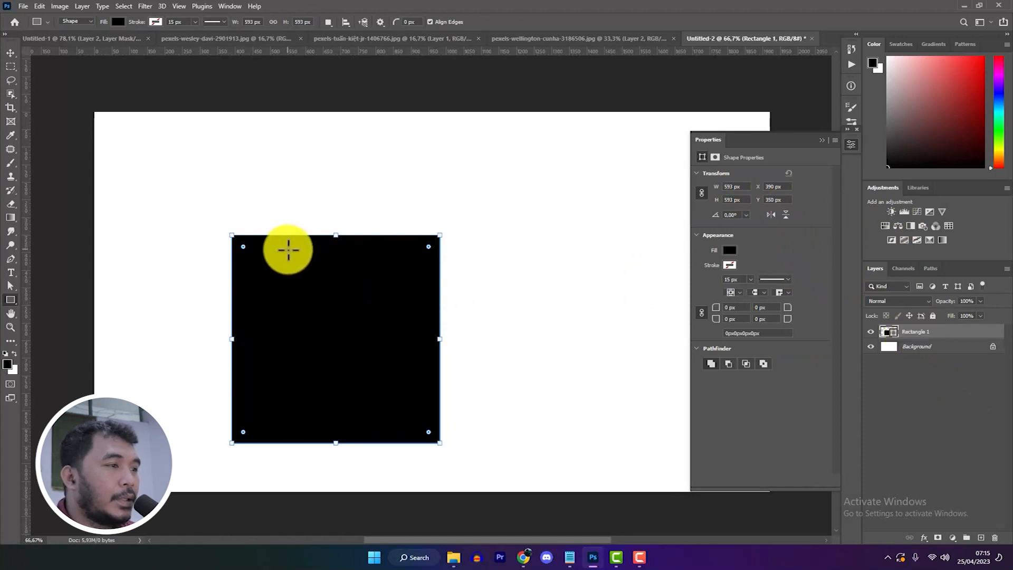
Move the black square to near the centre of the canvas and widen the shape properties panel
{"action": "left_click", "coordinate": [10, 54]}
{"action": "left_click_drag", "start_coordinate": [393, 356], "coordinate": [464, 302]}
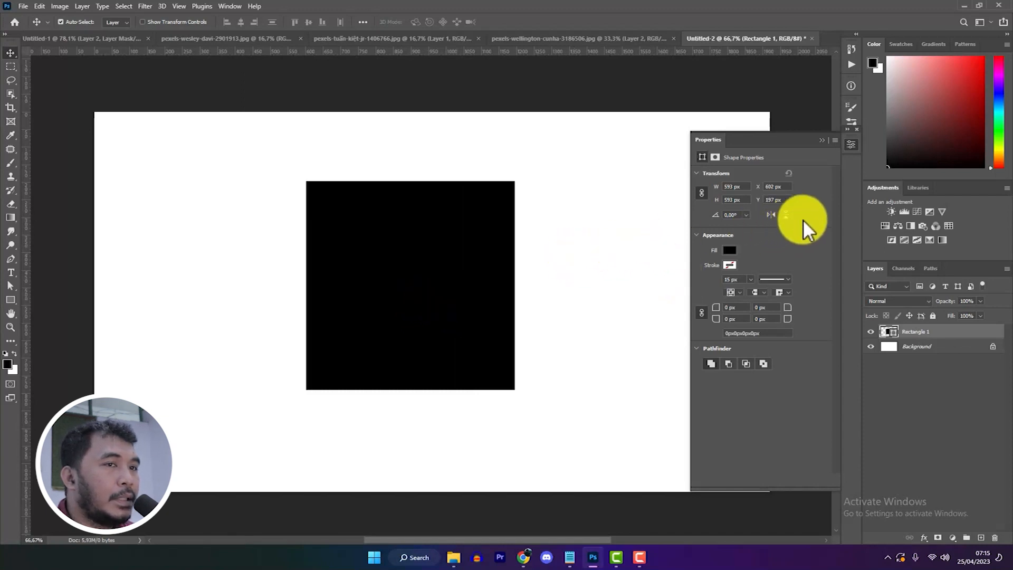
{"action": "left_click_drag", "start_coordinate": [692, 252], "coordinate": [562, 253]}
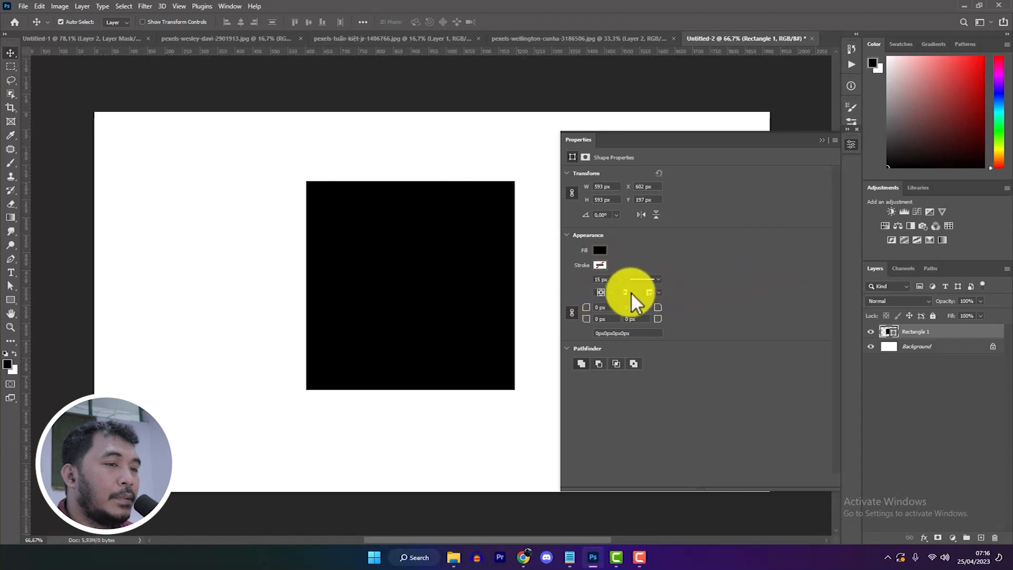
Round all four corners of the square with a linked corner radius of 112 px
{"action": "left_click", "coordinate": [604, 291]}
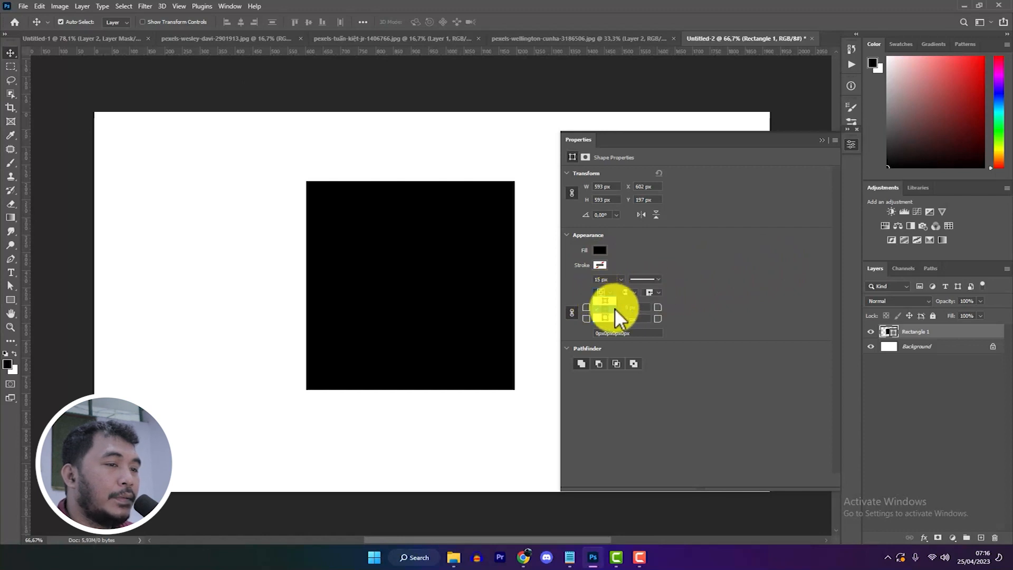
{"action": "left_click", "coordinate": [614, 305]}
{"action": "left_click_drag", "start_coordinate": [584, 306], "coordinate": [602, 319]}
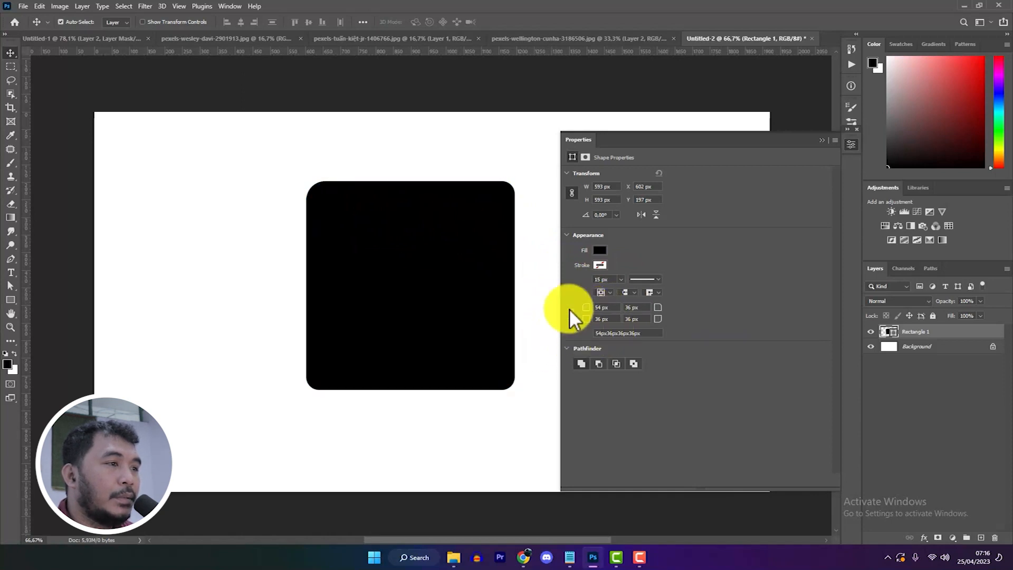
{"action": "left_click_drag", "start_coordinate": [593, 312], "coordinate": [646, 317]}
{"action": "left_click", "coordinate": [572, 313]}
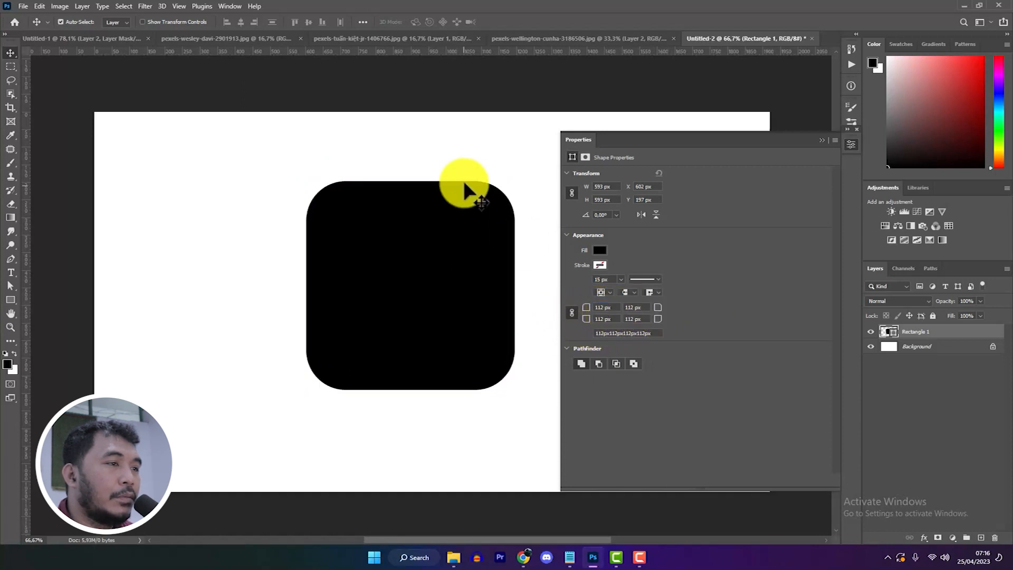
Set all the square's corner radii to 0 px, then try rounding a corner and undo it
{"action": "type", "text": "0"}
{"action": "key", "text": "Return"}
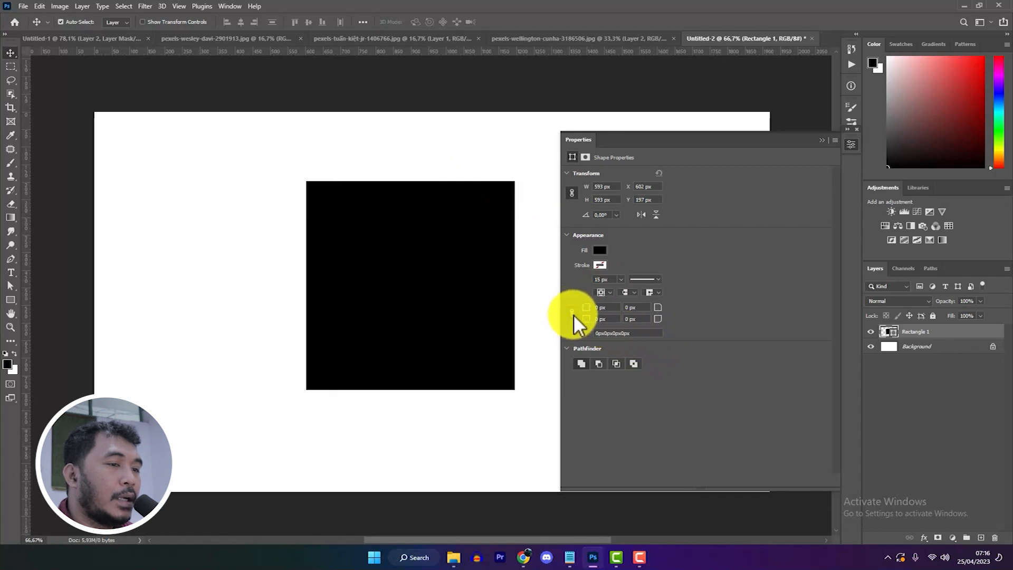
{"action": "left_click_drag", "start_coordinate": [586, 308], "coordinate": [629, 316]}
{"action": "key", "text": "ctrl+z"}
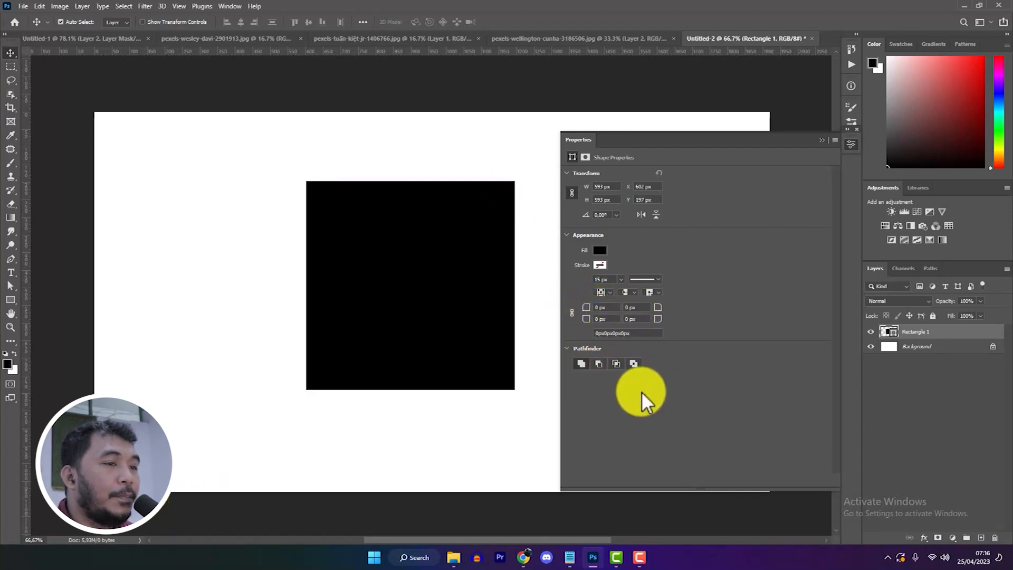
Change the square's fill from black to a custom red chosen in the Color Picker
{"action": "scroll", "coordinate": [481, 317], "scroll_direction": "up", "scroll_amount": 2}
{"action": "scroll", "coordinate": [524, 260], "scroll_direction": "down", "scroll_amount": 1}
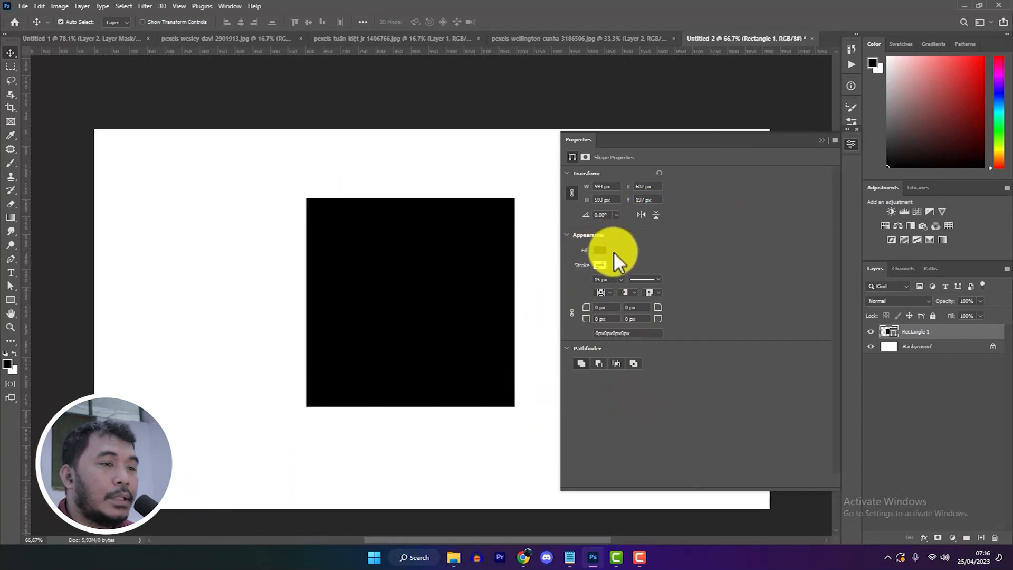
{"action": "left_click", "coordinate": [601, 249]}
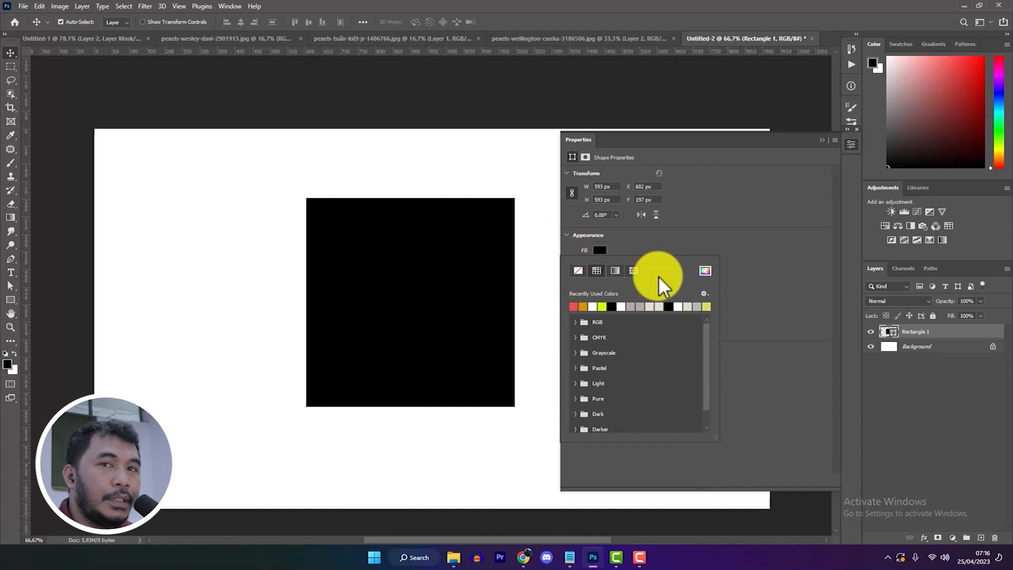
{"action": "left_click", "coordinate": [598, 249]}
{"action": "left_click", "coordinate": [600, 249]}
{"action": "left_click", "coordinate": [706, 271]}
{"action": "left_click", "coordinate": [695, 225]}
{"action": "left_click", "coordinate": [827, 208]}
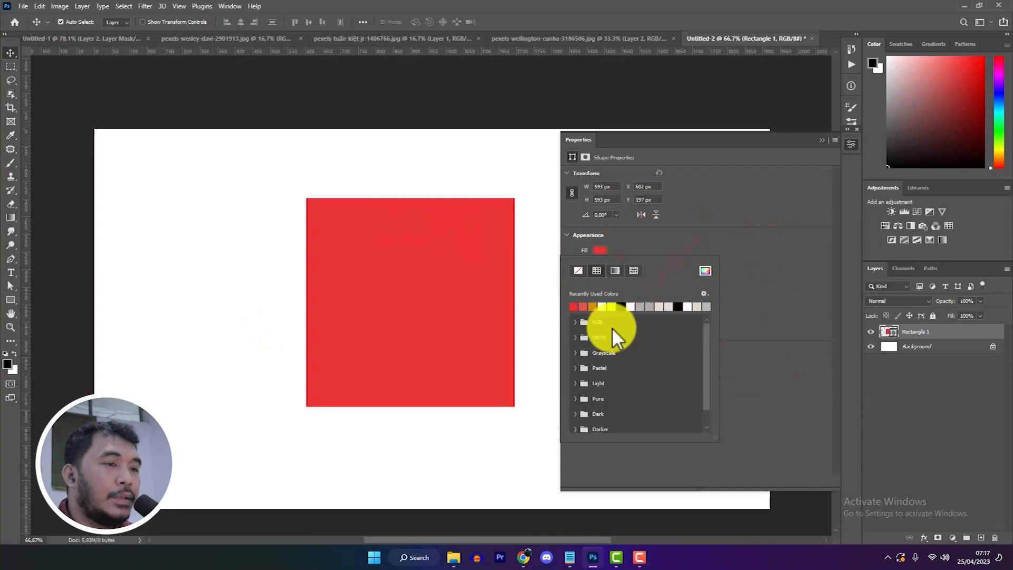
Try the RGB swatches as the square's fill: red, yellow, green, cyan, blue and magenta
{"action": "left_click", "coordinate": [575, 321]}
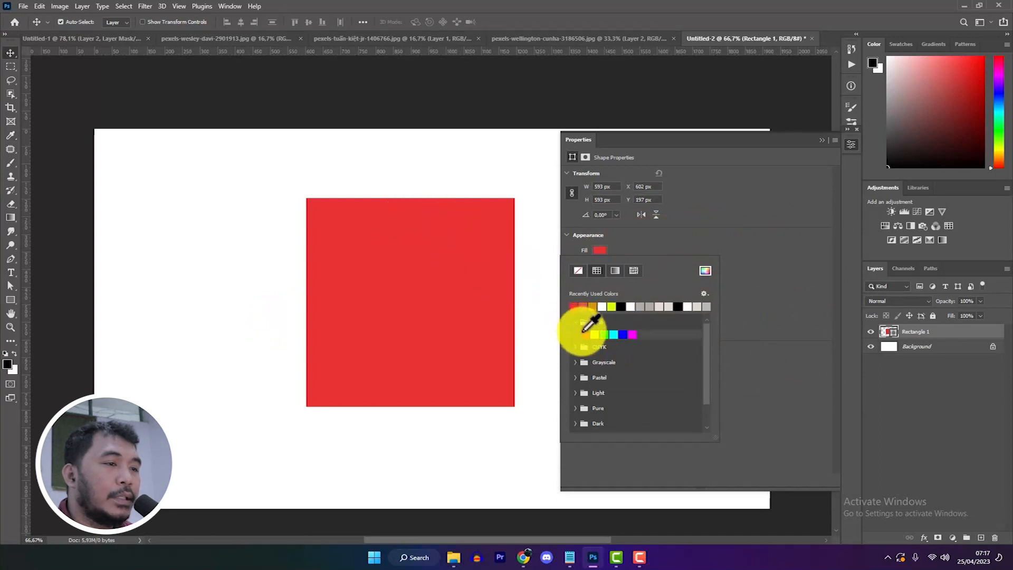
{"action": "left_click", "coordinate": [580, 334]}
{"action": "left_click", "coordinate": [593, 334]}
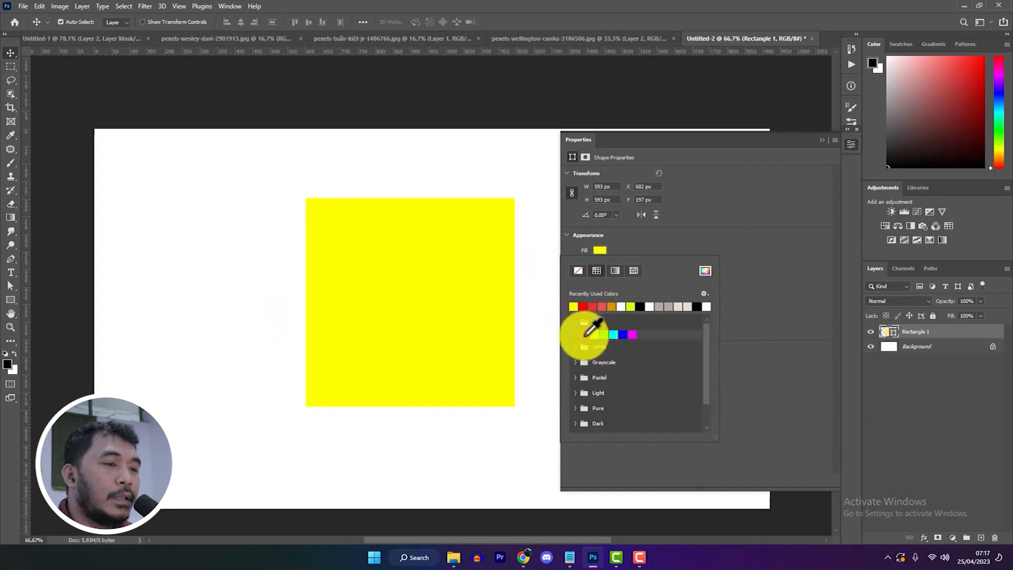
{"action": "left_click", "coordinate": [587, 333]}
{"action": "left_click", "coordinate": [595, 334]}
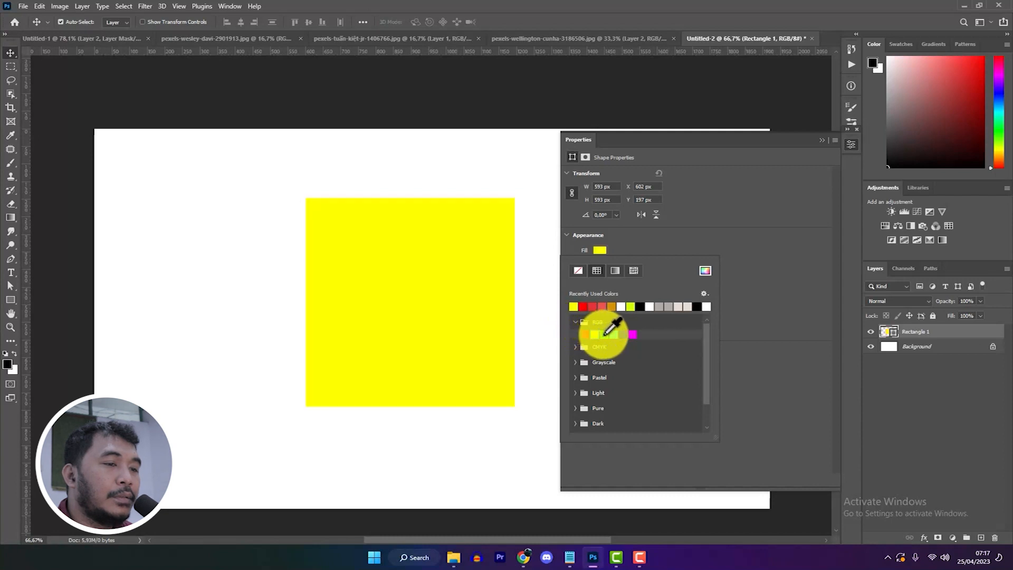
{"action": "left_click", "coordinate": [613, 334]}
{"action": "left_click", "coordinate": [623, 334]}
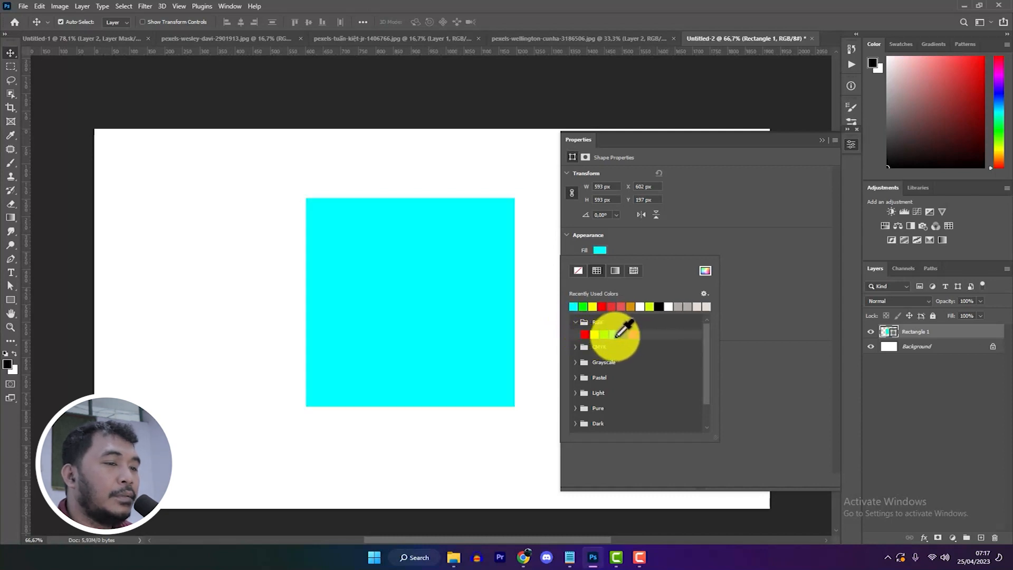
{"action": "left_click", "coordinate": [633, 334]}
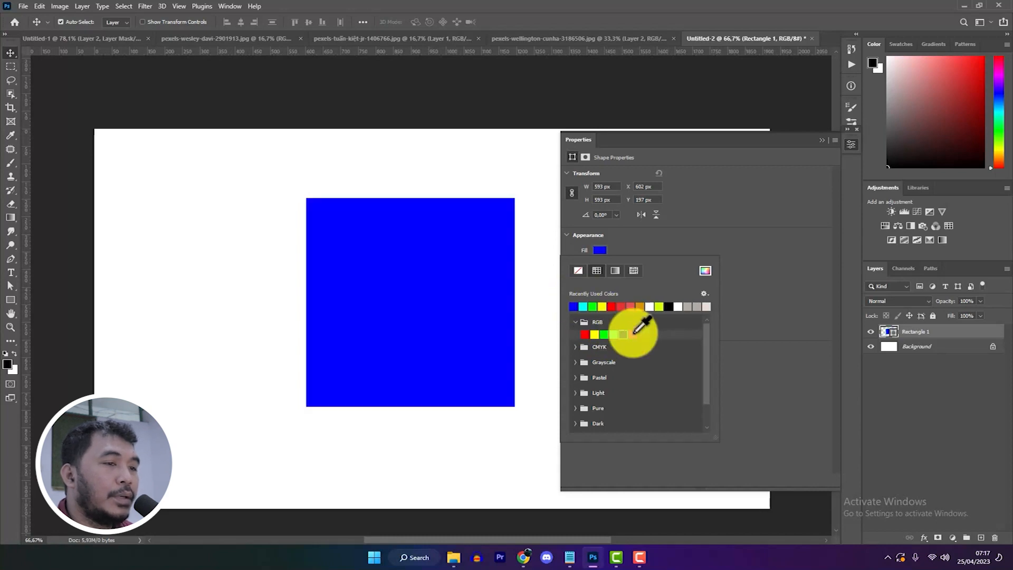
{"action": "left_click", "coordinate": [635, 334]}
Try the CMYK red, yellow and green swatches as the square's fill
{"action": "left_click", "coordinate": [592, 348]}
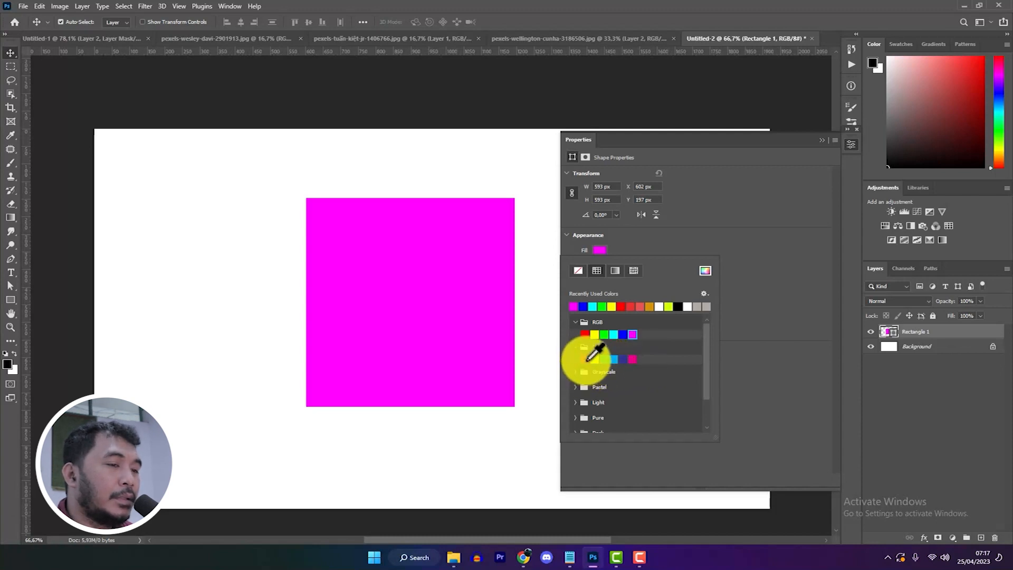
{"action": "left_click", "coordinate": [587, 360]}
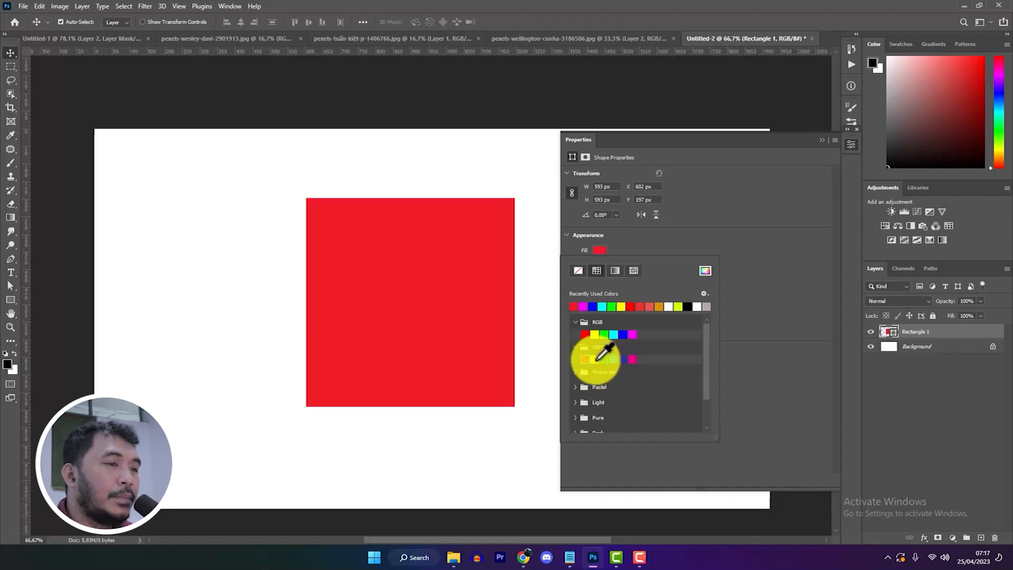
{"action": "left_click", "coordinate": [595, 359]}
{"action": "left_click", "coordinate": [605, 359]}
Expand the Grayscale and Pastel swatch groups and try pastel yellow and pastel teal as the square's fill
{"action": "left_click", "coordinate": [576, 372]}
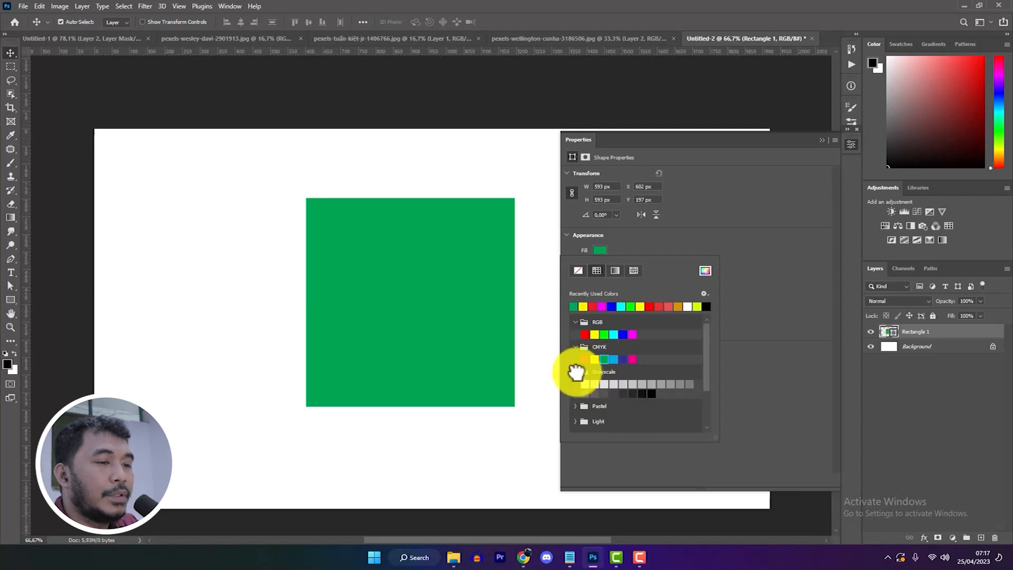
{"action": "scroll", "coordinate": [596, 392], "scroll_direction": "down", "scroll_amount": 1}
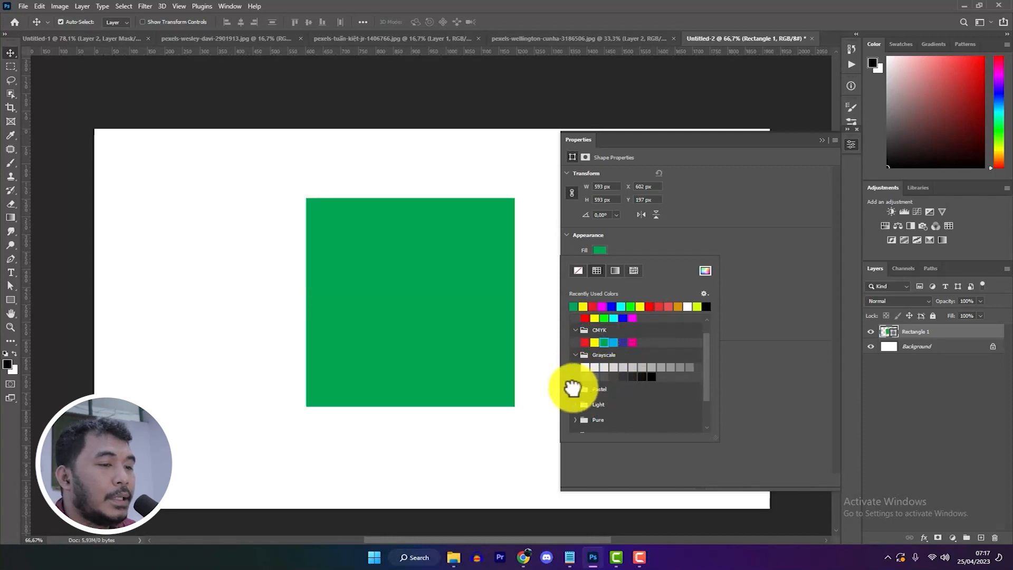
{"action": "left_click", "coordinate": [576, 389]}
{"action": "left_click", "coordinate": [614, 402]}
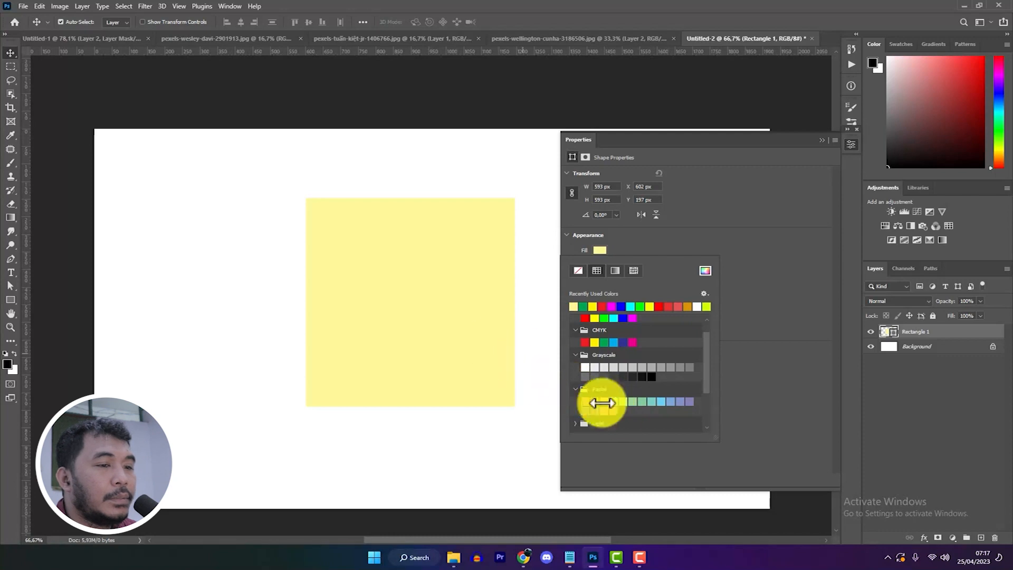
{"action": "left_click", "coordinate": [652, 402]}
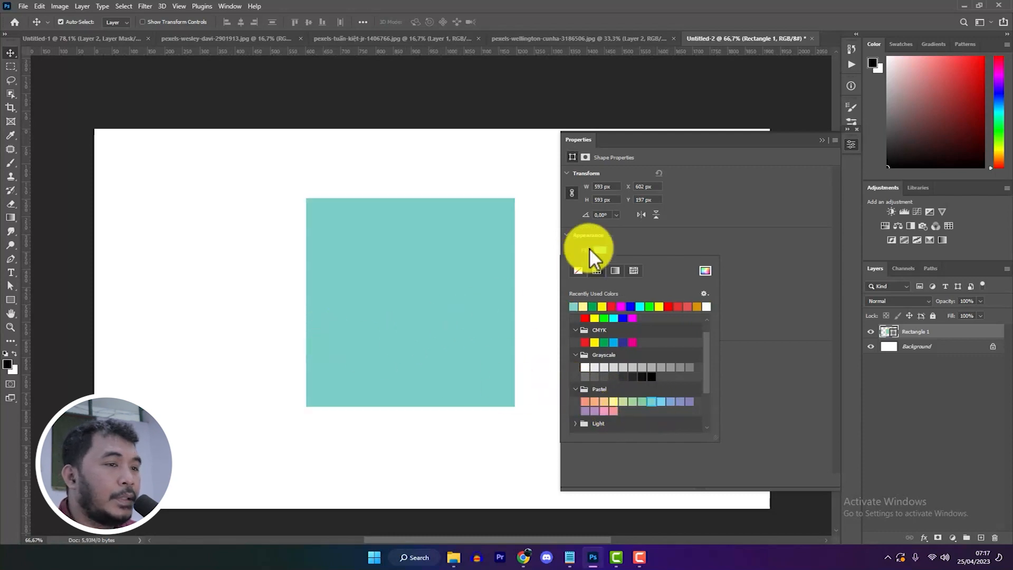
Try a pastel pink fill on the square, then set its fill to CMYK red
{"action": "scroll", "coordinate": [656, 279], "scroll_direction": "up", "scroll_amount": 1}
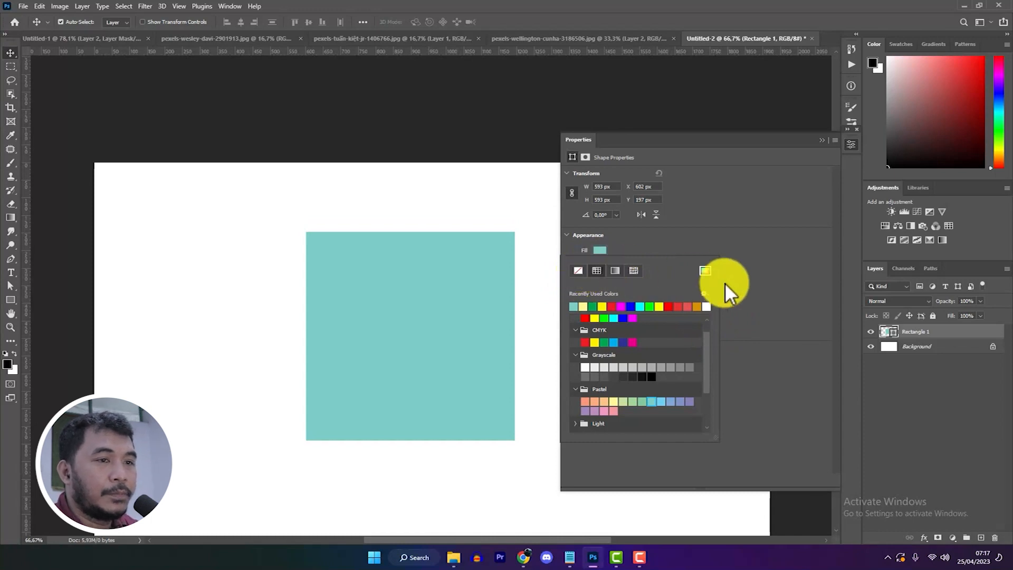
{"action": "left_click", "coordinate": [599, 250]}
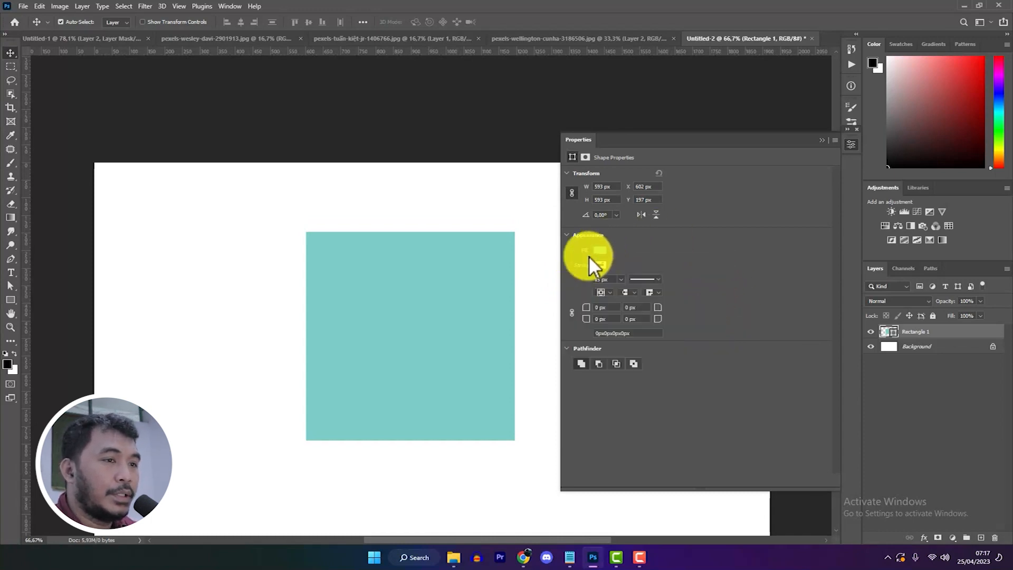
{"action": "left_click", "coordinate": [600, 250]}
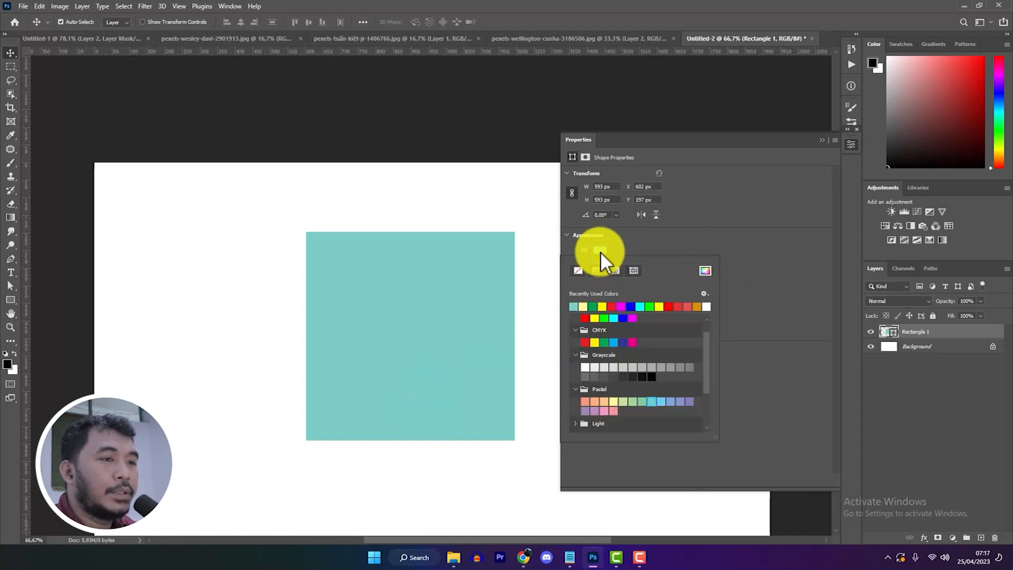
{"action": "left_click", "coordinate": [604, 411]}
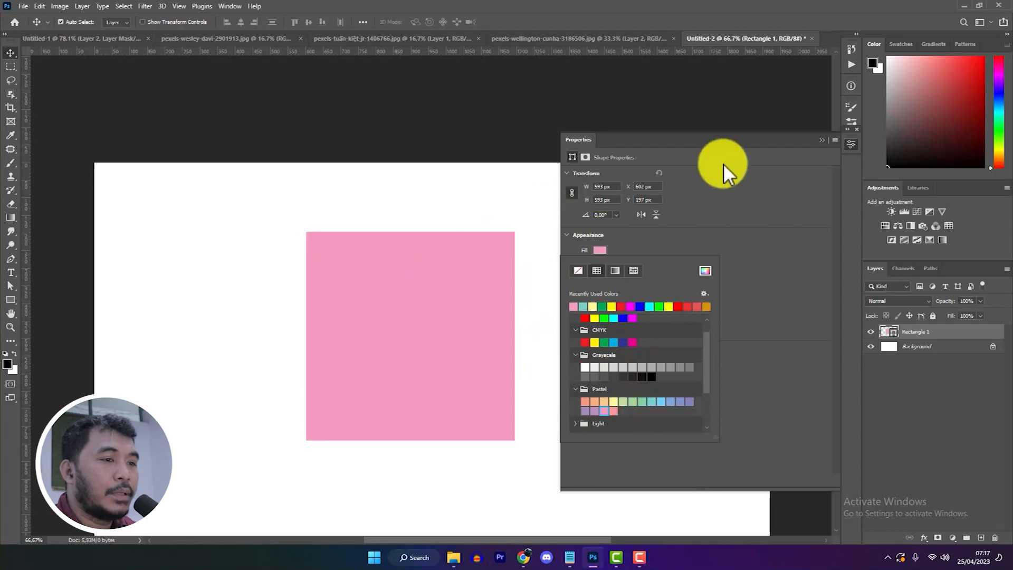
{"action": "left_click", "coordinate": [585, 343]}
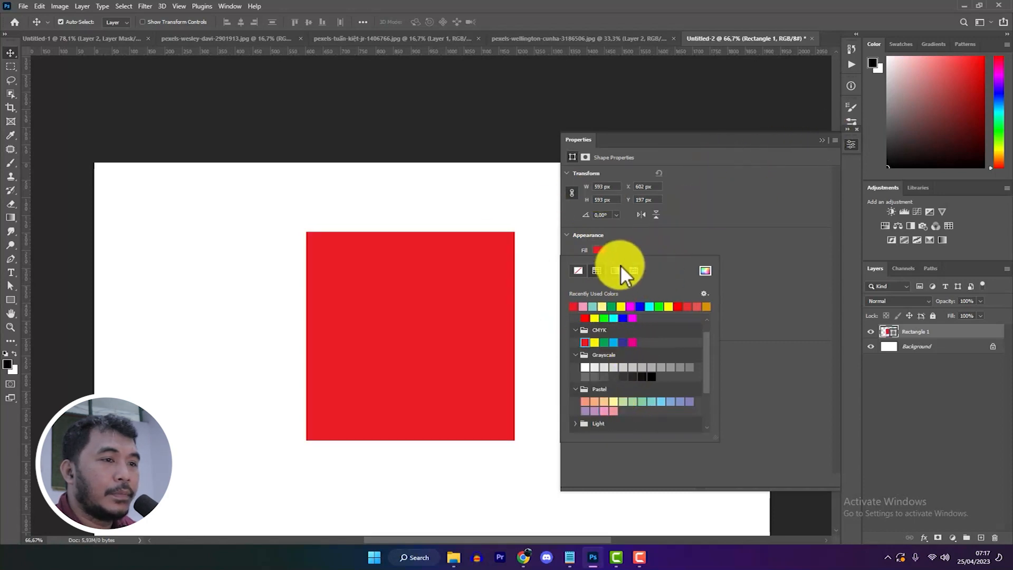
{"action": "left_click", "coordinate": [599, 249]}
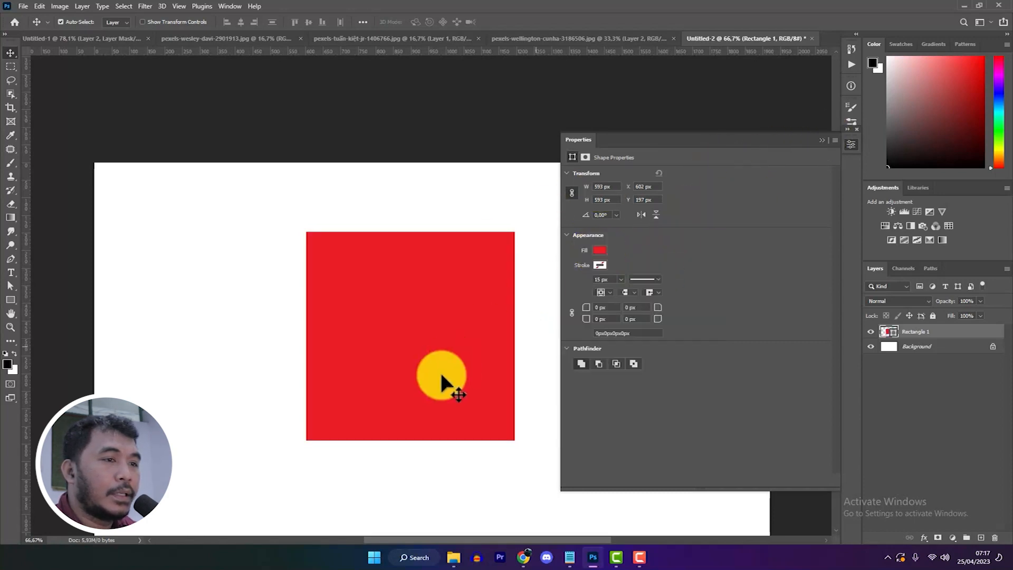
Give the red square a yellow stroke from the recently used colors
{"action": "left_click", "coordinate": [602, 264]}
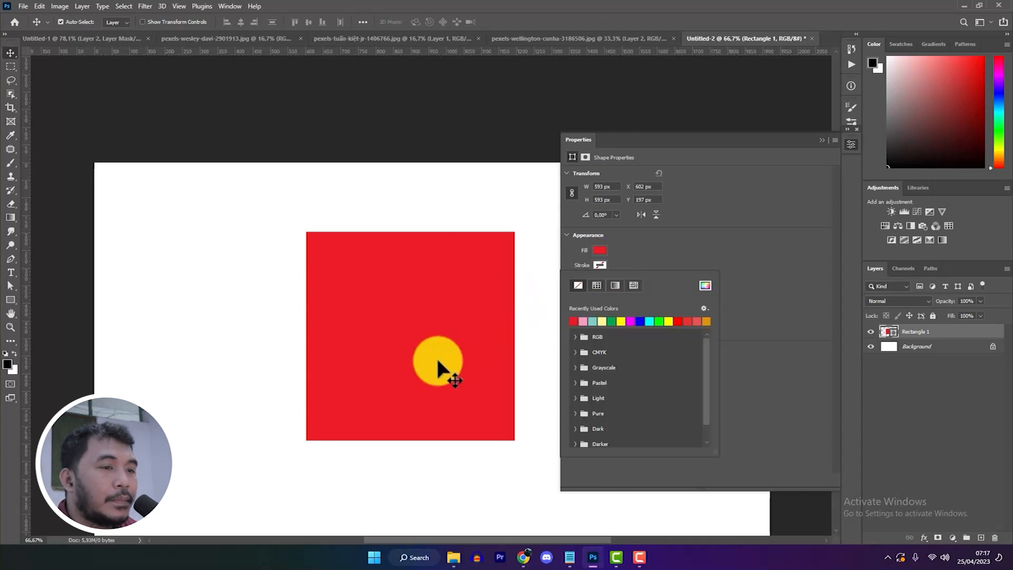
{"action": "left_click", "coordinate": [669, 321]}
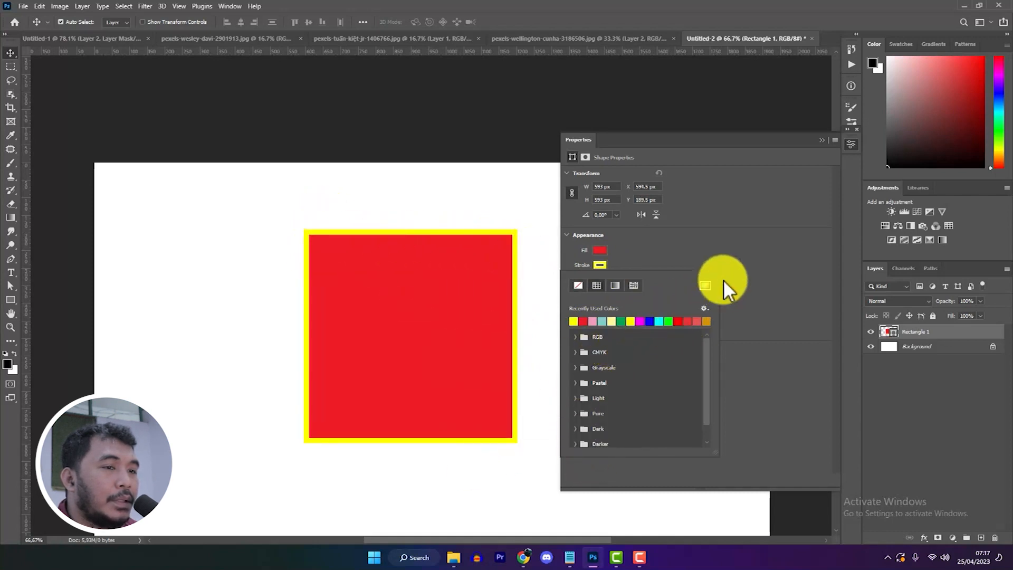
{"action": "left_click", "coordinate": [736, 273]}
Try much thicker yellow stroke widths on the red square, then settle on a width of about 27.5 px
{"action": "left_click", "coordinate": [648, 280]}
{"action": "left_click", "coordinate": [650, 279]}
{"action": "left_click", "coordinate": [626, 277]}
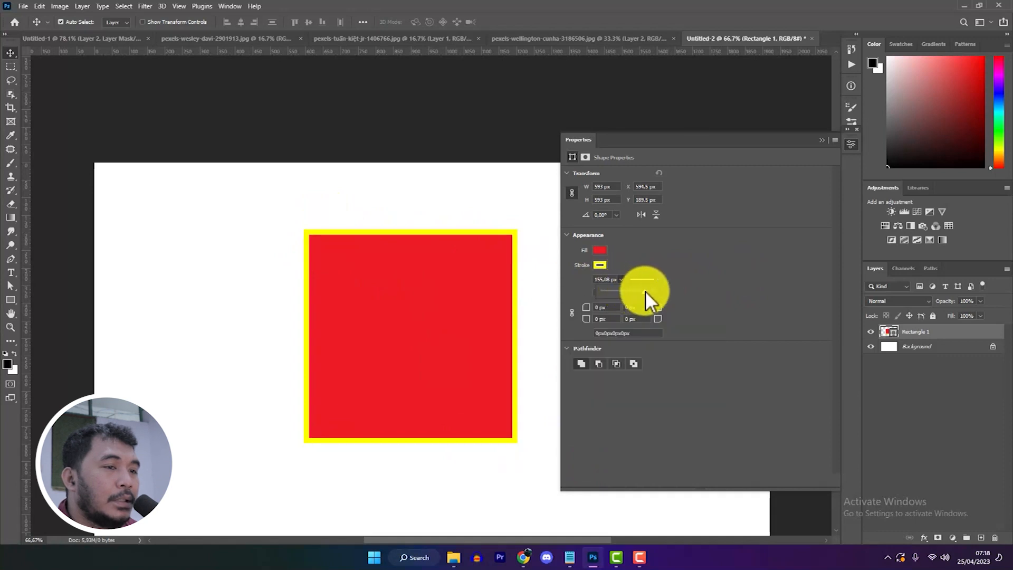
{"action": "left_click", "coordinate": [644, 290]}
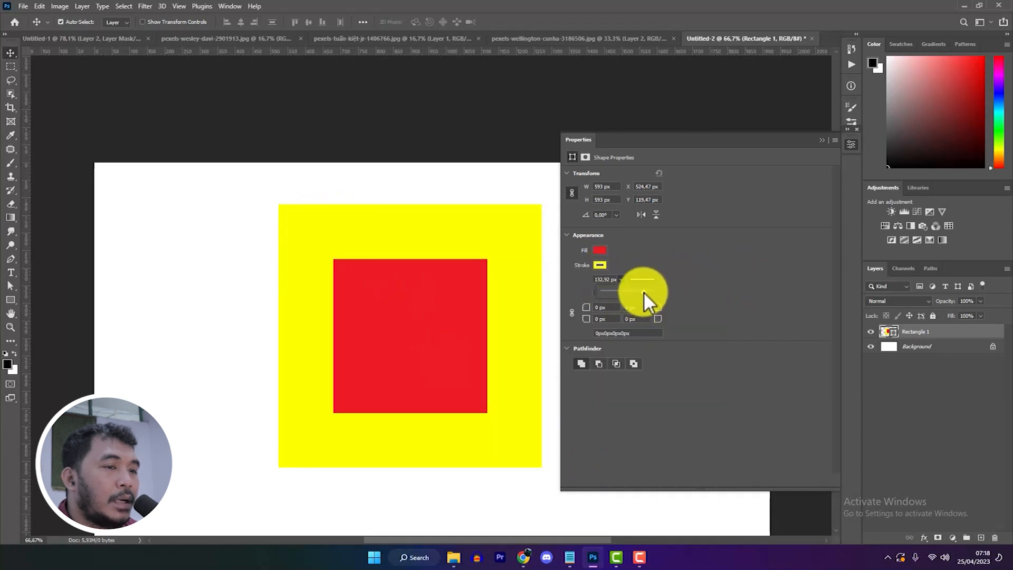
{"action": "left_click_drag", "start_coordinate": [644, 292], "coordinate": [623, 303]}
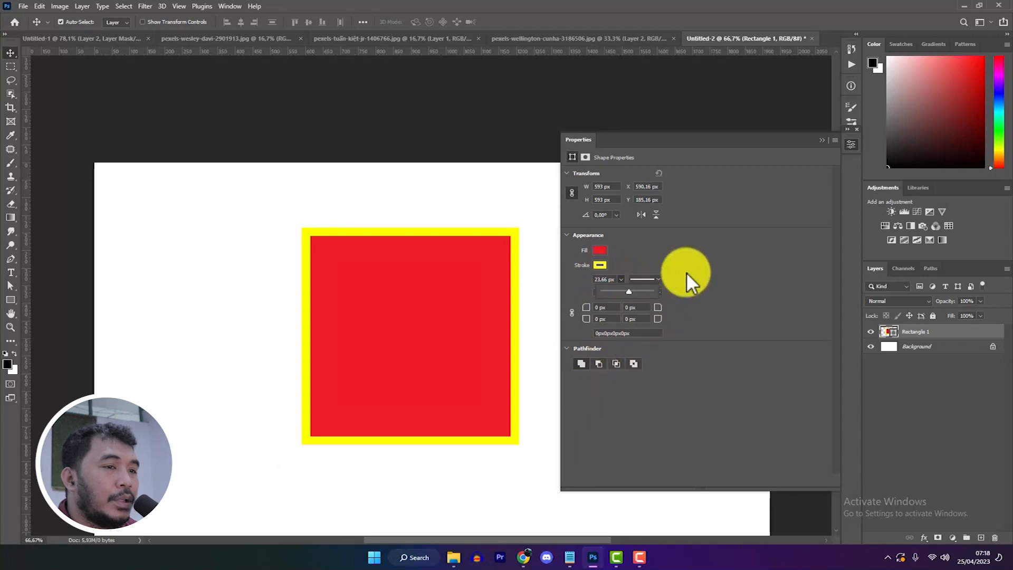
{"action": "mouse_move", "coordinate": [633, 286]}
{"action": "left_mouse_down"}
{"action": "mouse_move", "coordinate": [644, 292]}
{"action": "mouse_move", "coordinate": [632, 293]}
{"action": "left_mouse_up"}
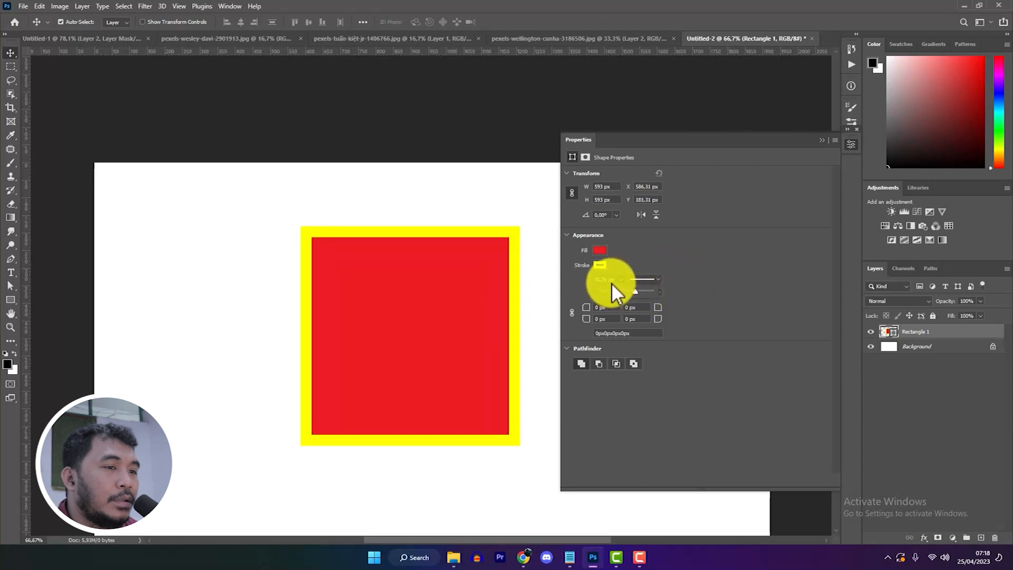
{"action": "left_click", "coordinate": [647, 291]}
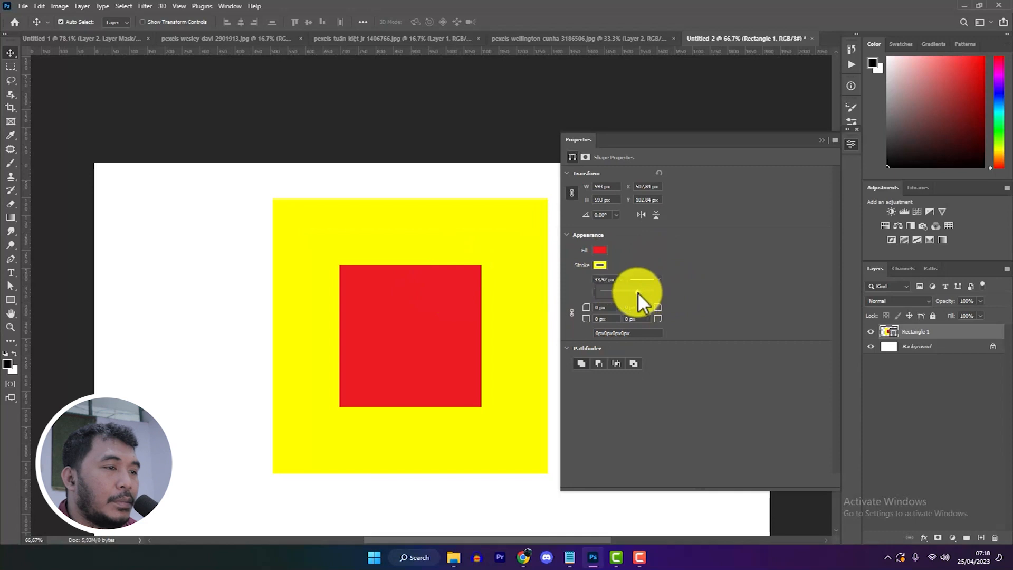
{"action": "left_click_drag", "start_coordinate": [638, 292], "coordinate": [632, 293]}
Try the dashed and dotted stroke styles on the square, then set the dash length to 5
{"action": "left_click", "coordinate": [657, 280]}
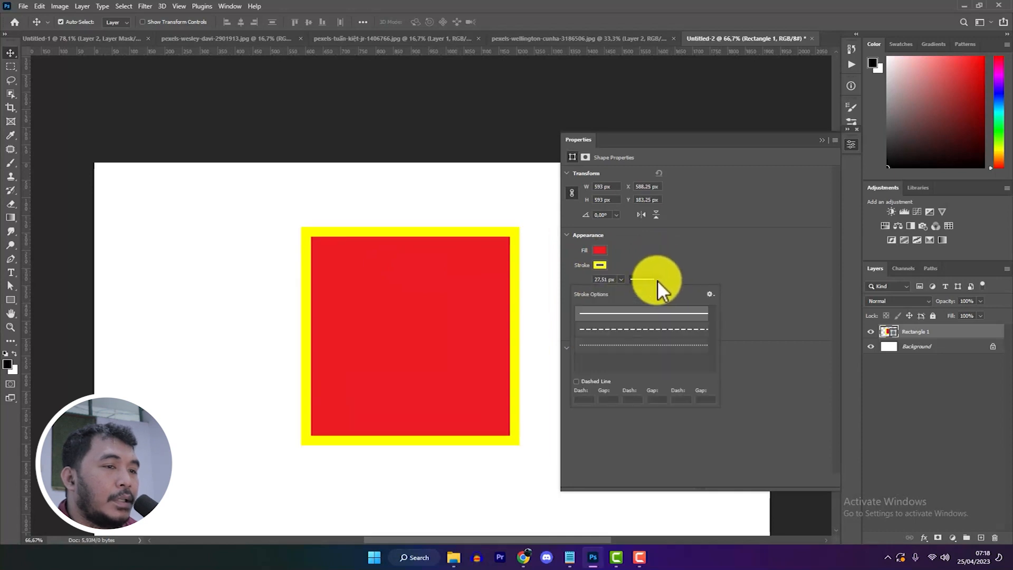
{"action": "left_click", "coordinate": [622, 332]}
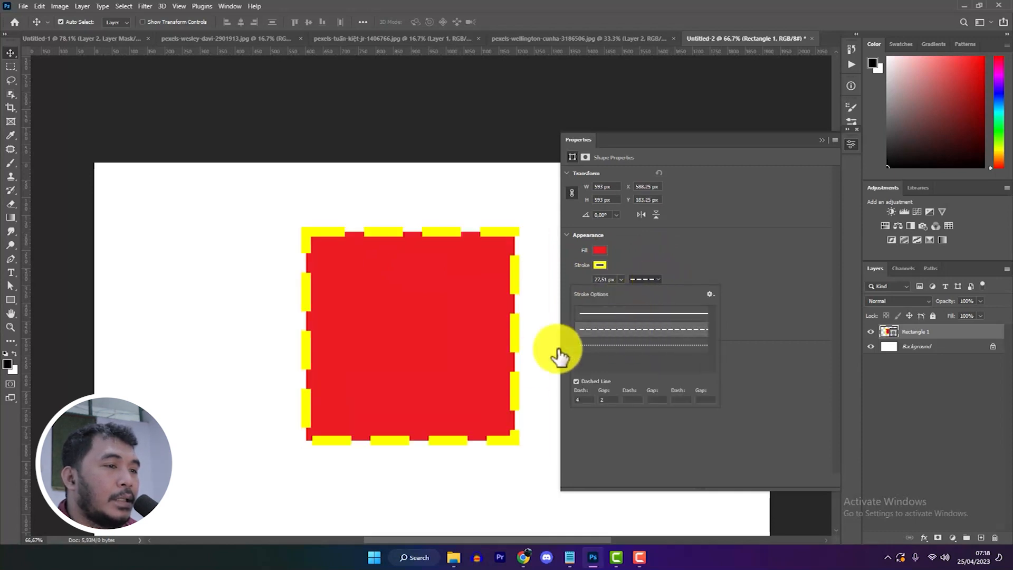
{"action": "left_click", "coordinate": [631, 344]}
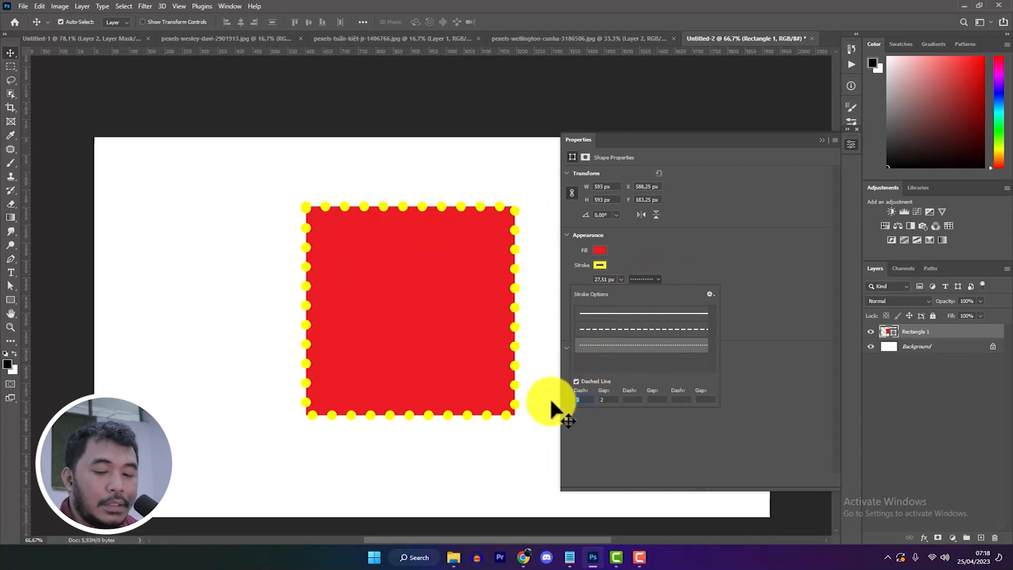
{"action": "type", "text": "5"}
{"action": "key", "text": "Return"}
Try dash gaps of 1 and 2 on the square's dashed stroke, then reapply the dotted style
{"action": "left_click", "coordinate": [645, 279]}
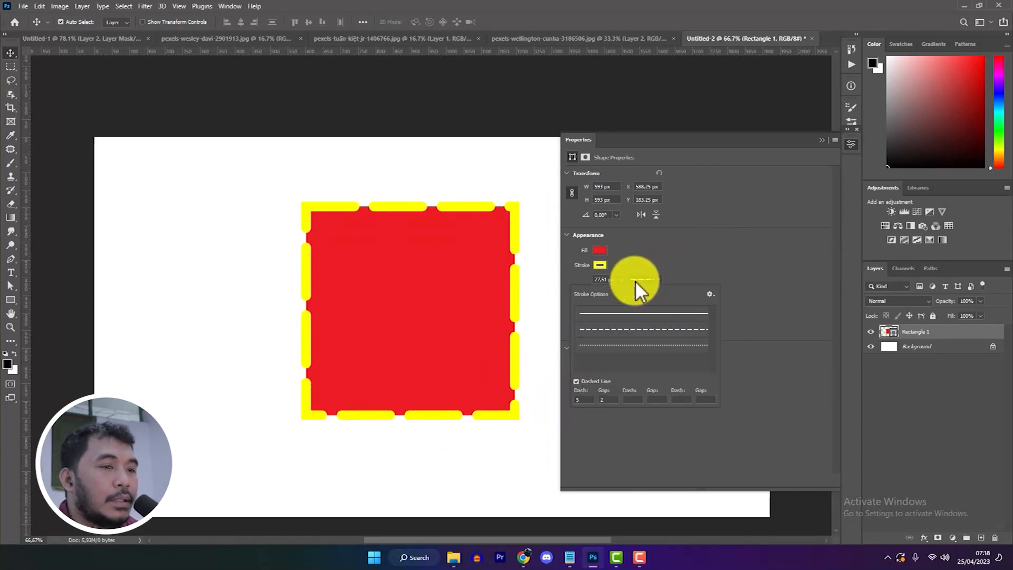
{"action": "left_click", "coordinate": [607, 400]}
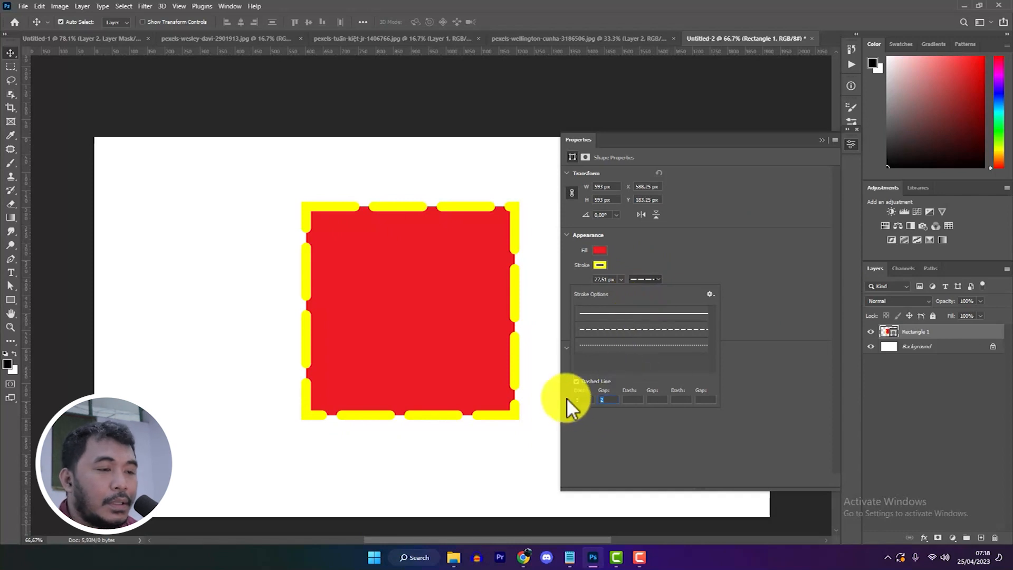
{"action": "type", "text": "3"}
{"action": "key", "text": "BackSpace"}
{"action": "type", "text": "1"}
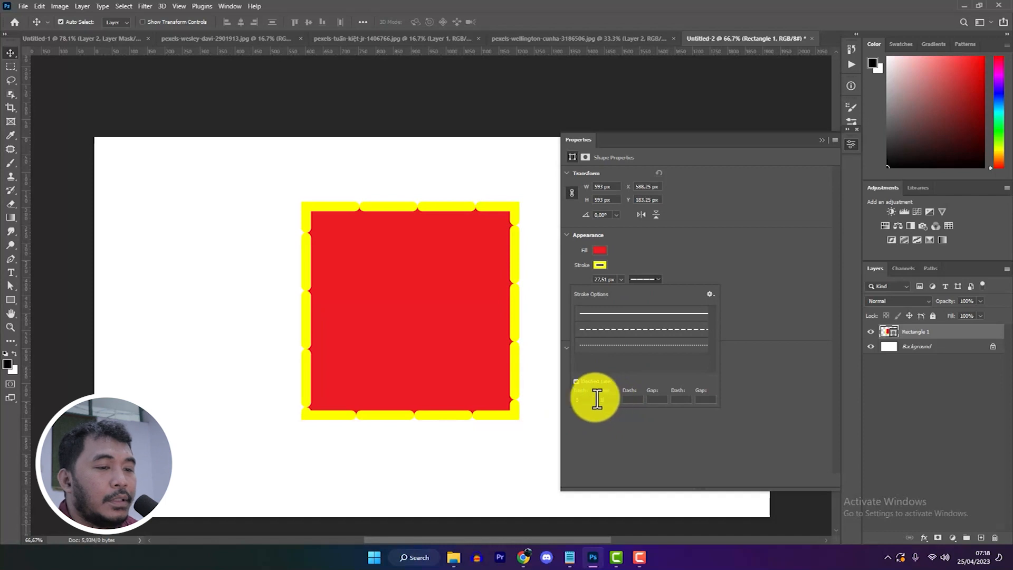
{"action": "key", "text": "BackSpace"}
{"action": "type", "text": "3"}
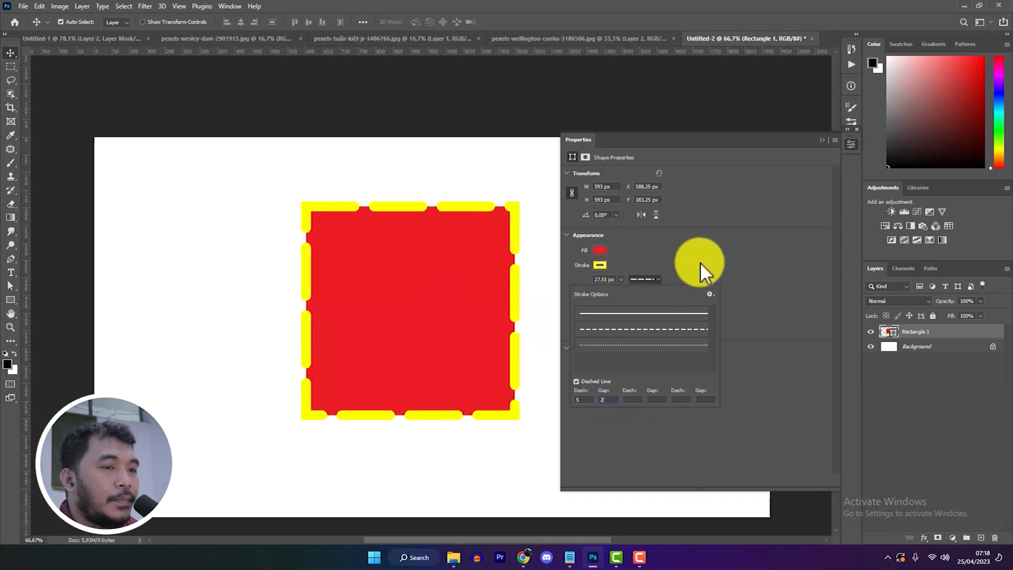
{"action": "left_click", "coordinate": [645, 346]}
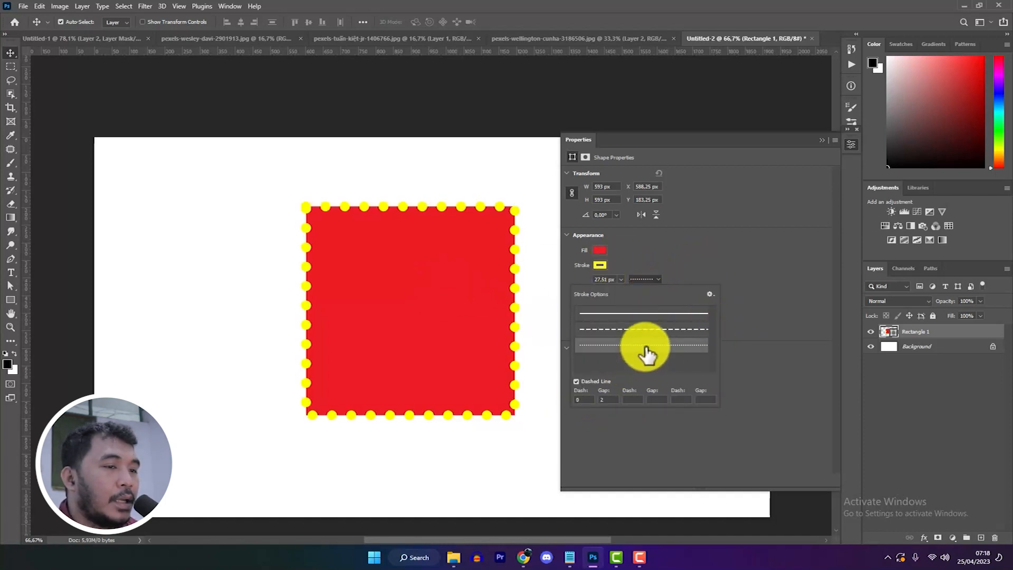
{"action": "left_click", "coordinate": [746, 303]}
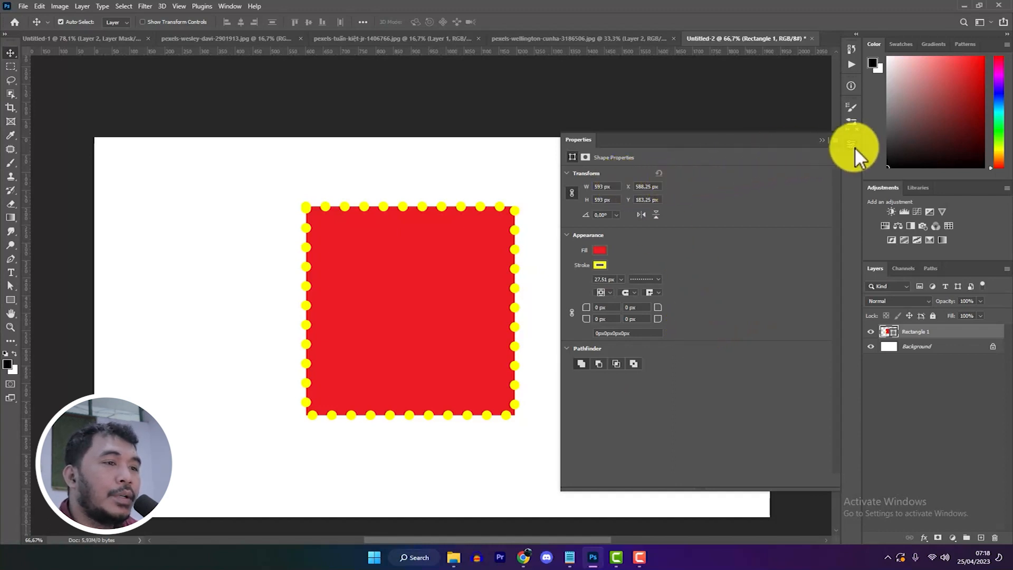
Set the square's stroke back to the solid line style and collapse the shape properties
{"action": "left_click", "coordinate": [647, 281]}
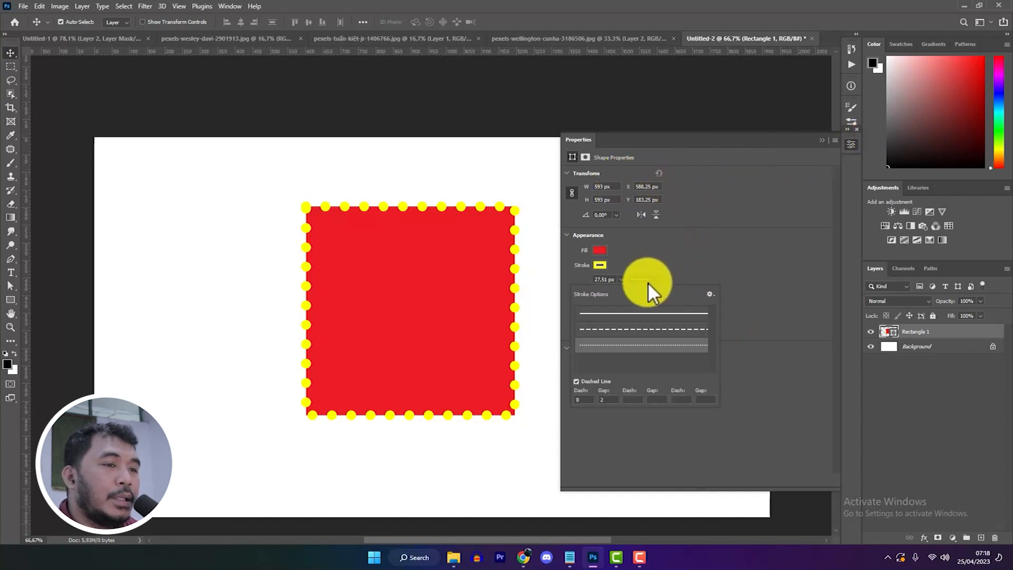
{"action": "left_click", "coordinate": [629, 315]}
{"action": "left_click", "coordinate": [827, 135]}
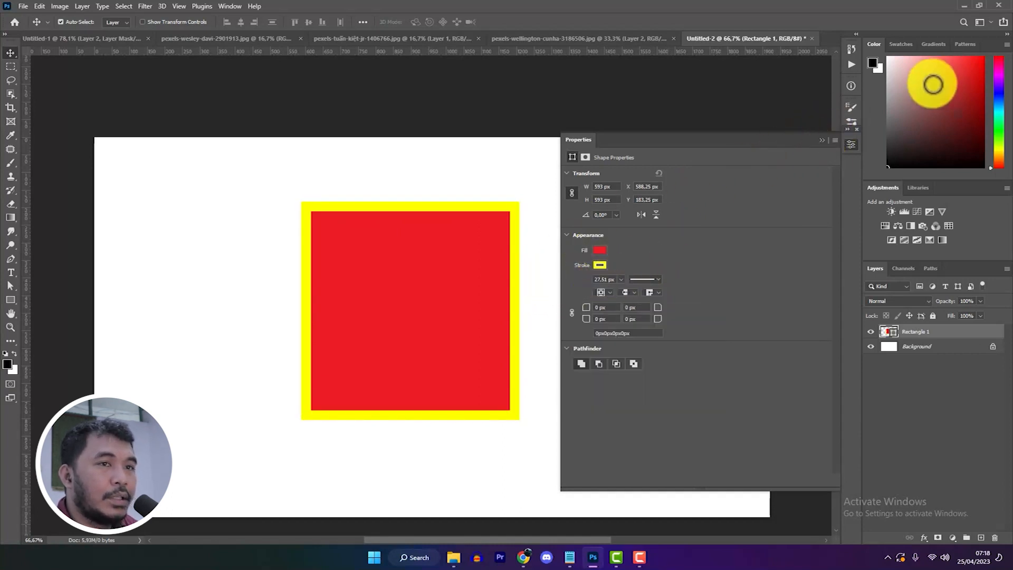
{"action": "left_click", "coordinate": [826, 137]}
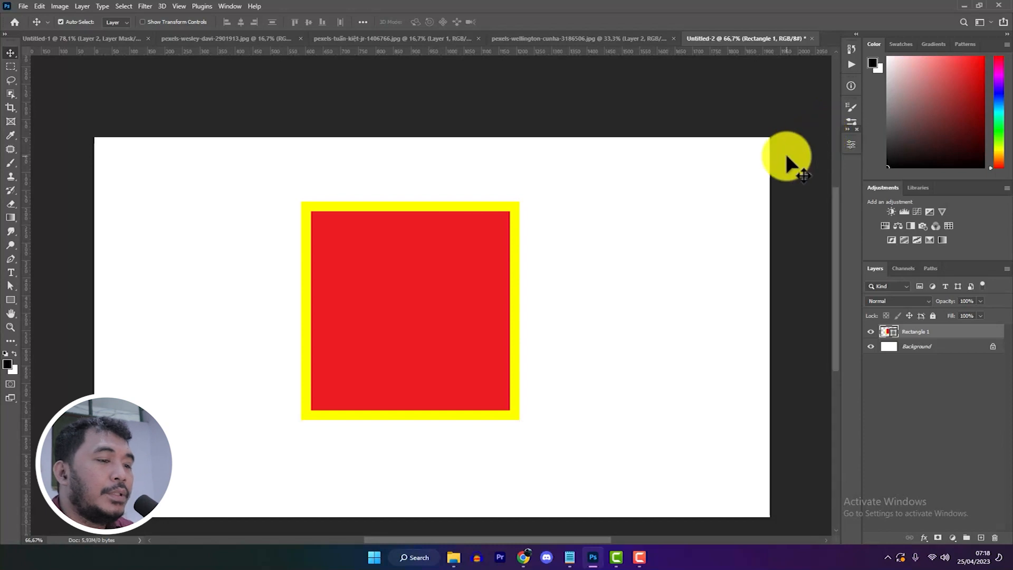
Check the list of remaining tutorial topics in Notepad, then return to Photoshop
{"action": "left_click", "coordinate": [570, 555]}
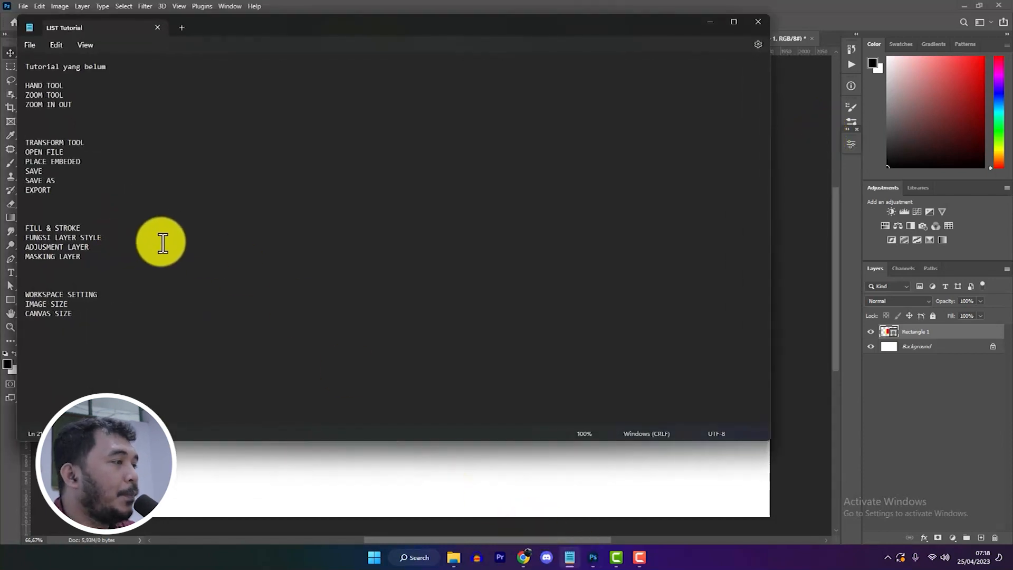
{"action": "left_click", "coordinate": [717, 28]}
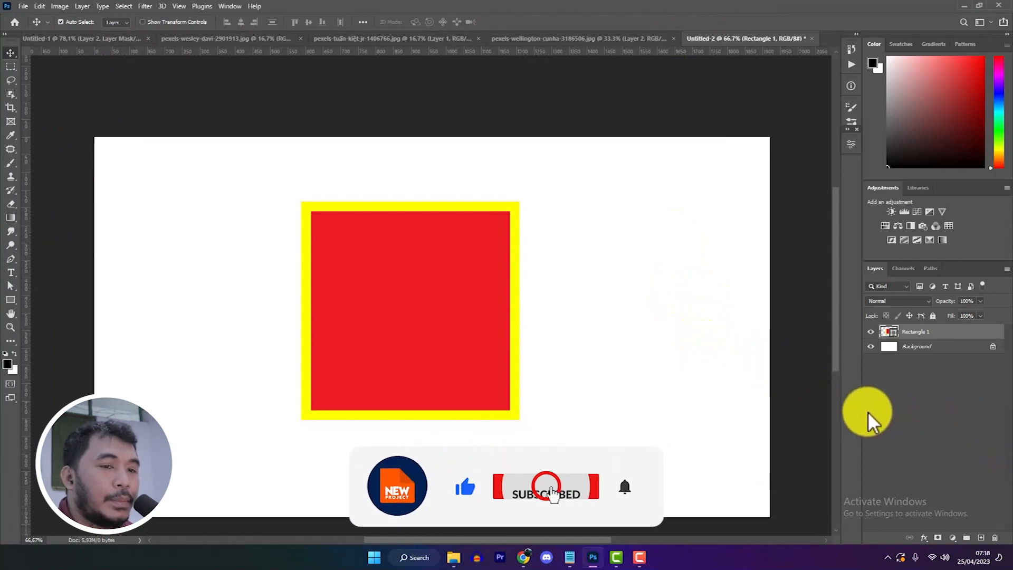
{"action": "left_click_drag", "start_coordinate": [860, 416], "coordinate": [869, 419]}
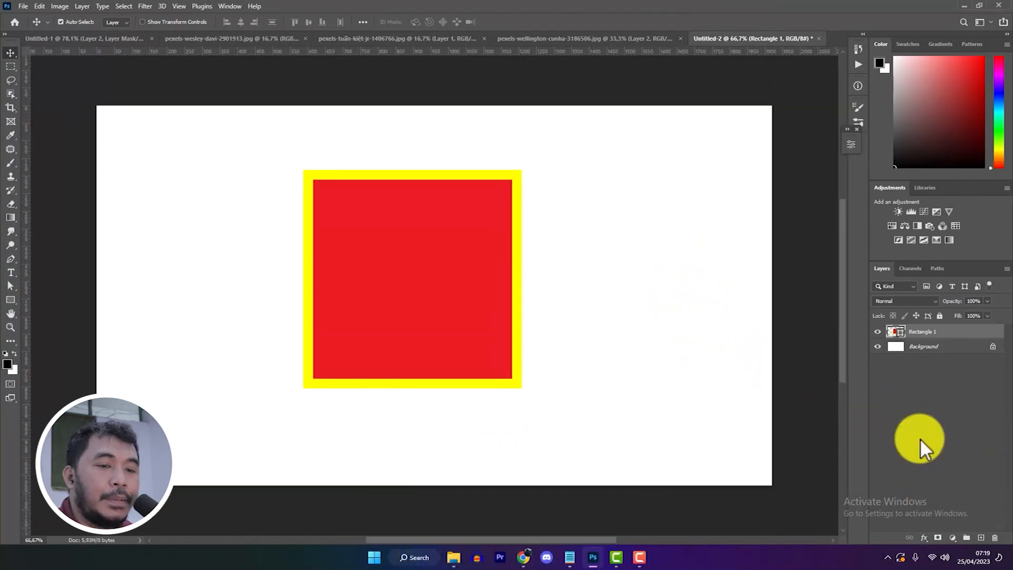
Look over the available adjustment layers and layer styles for the rectangle layer without applying any
{"action": "left_click", "coordinate": [953, 538]}
{"action": "left_click", "coordinate": [956, 538]}
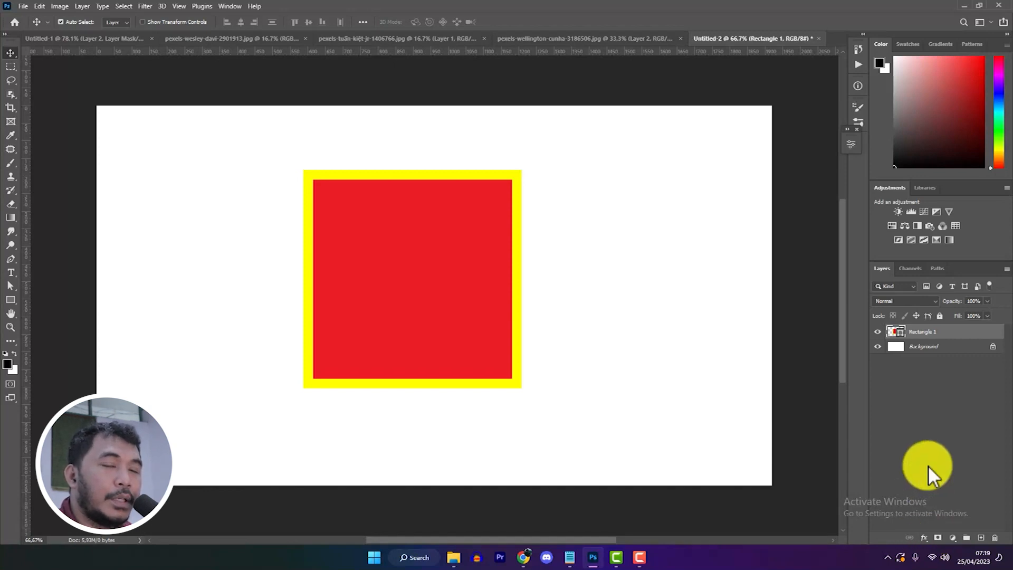
{"action": "left_click", "coordinate": [924, 538]}
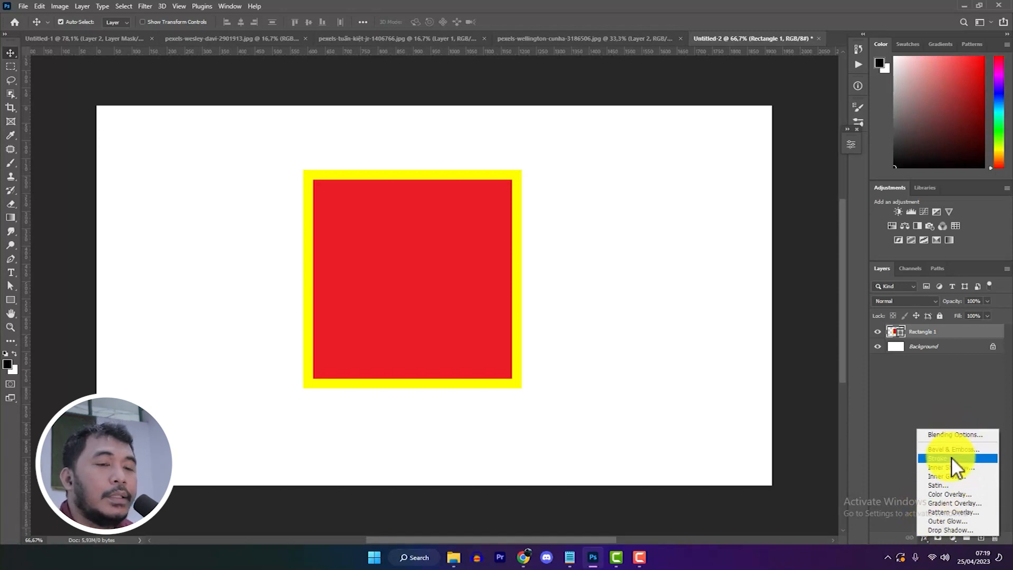
{"action": "left_click", "coordinate": [842, 306]}
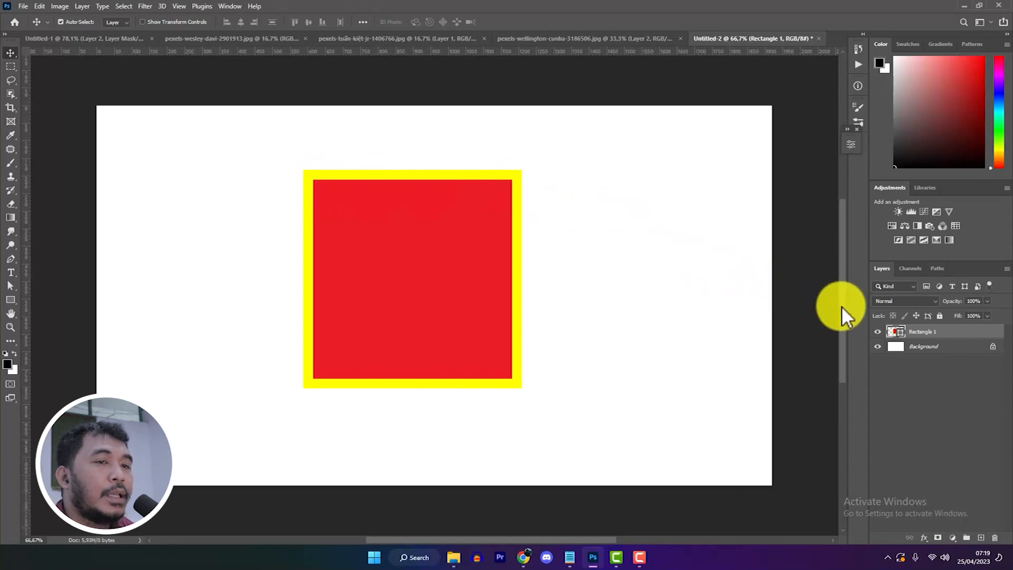
{"action": "left_click_drag", "start_coordinate": [842, 307], "coordinate": [843, 297]}
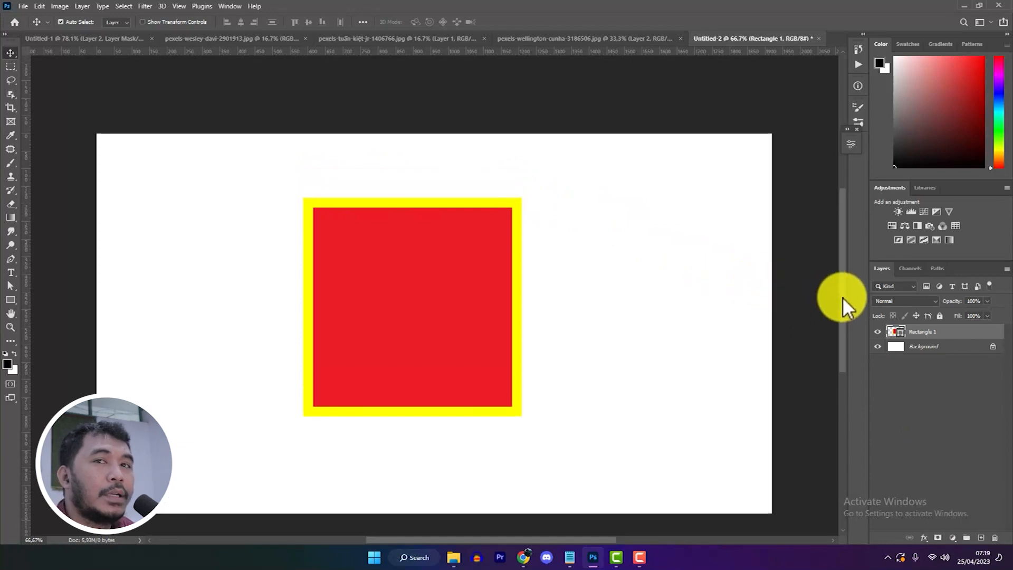
In the pexels-wellington-cunha photo document, delete Layer 1, Layer 2 and the Selective Color 1 adjustment layer
{"action": "left_click", "coordinate": [397, 41]}
{"action": "left_click", "coordinate": [606, 36]}
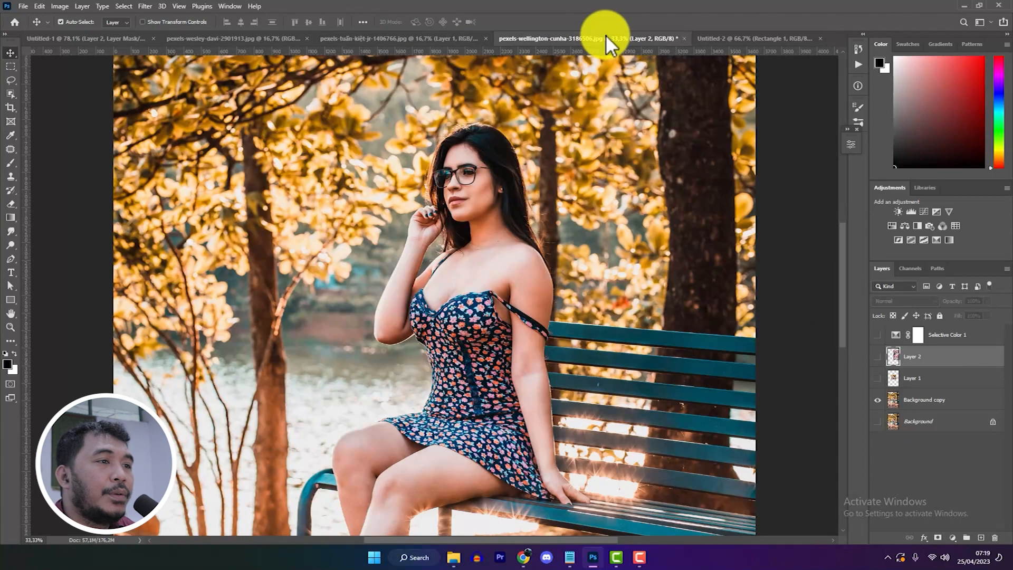
{"action": "scroll", "coordinate": [554, 222], "scroll_direction": "up", "scroll_amount": 1}
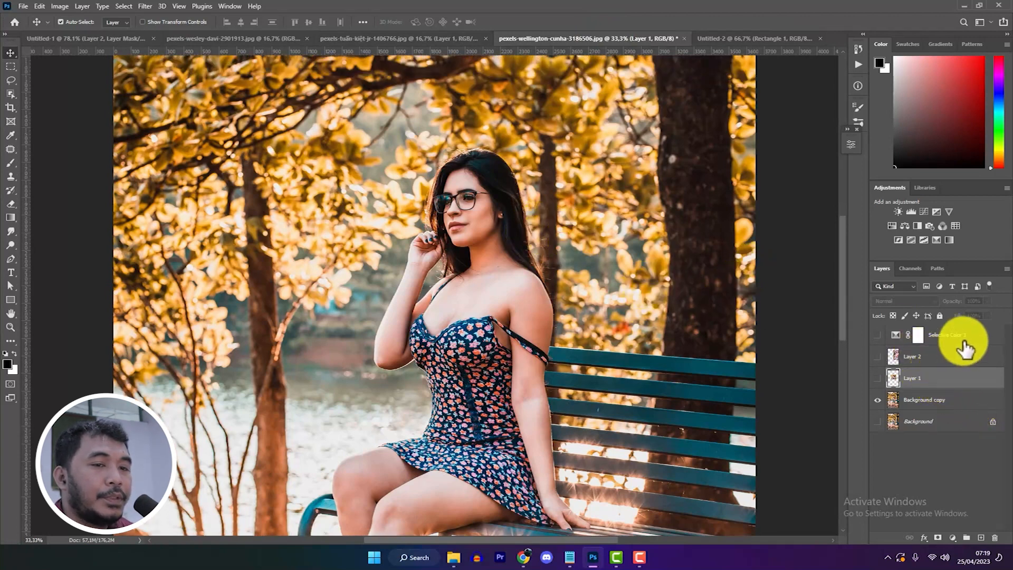
{"action": "left_click", "coordinate": [935, 337], "text": "shift"}
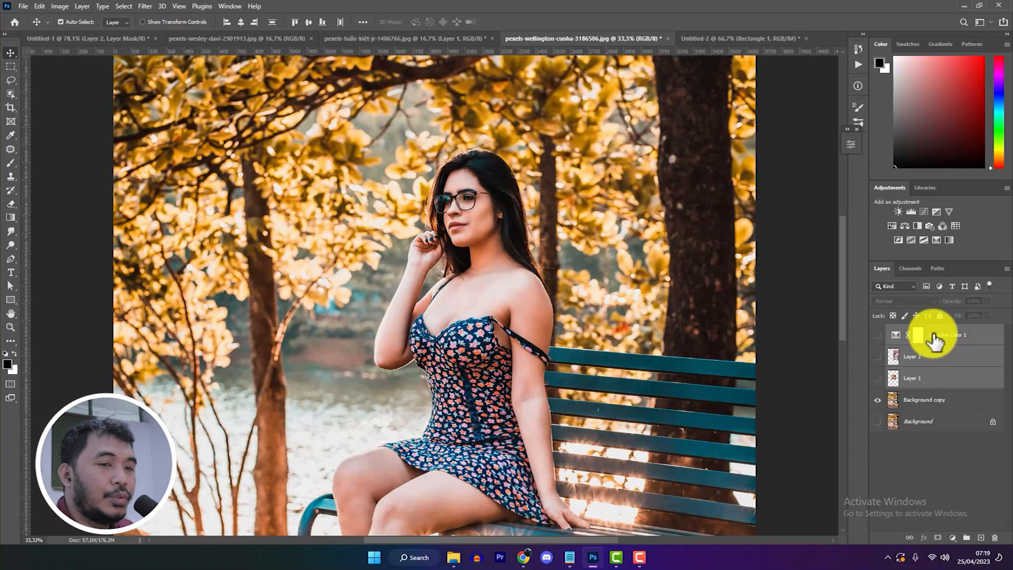
{"action": "key", "text": "Delete"}
Select a rectangular area around the woman's head and torso with the Rectangular Marquee tool and copy it to a new layer
{"action": "scroll", "coordinate": [597, 280], "scroll_direction": "up", "scroll_amount": 1}
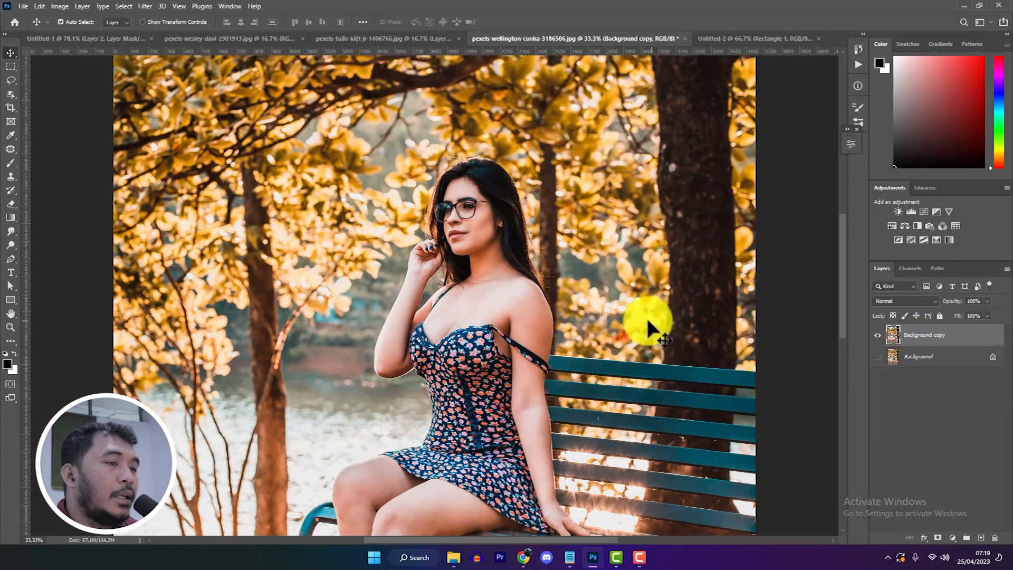
{"action": "scroll", "coordinate": [644, 316], "scroll_direction": "down", "scroll_amount": 1}
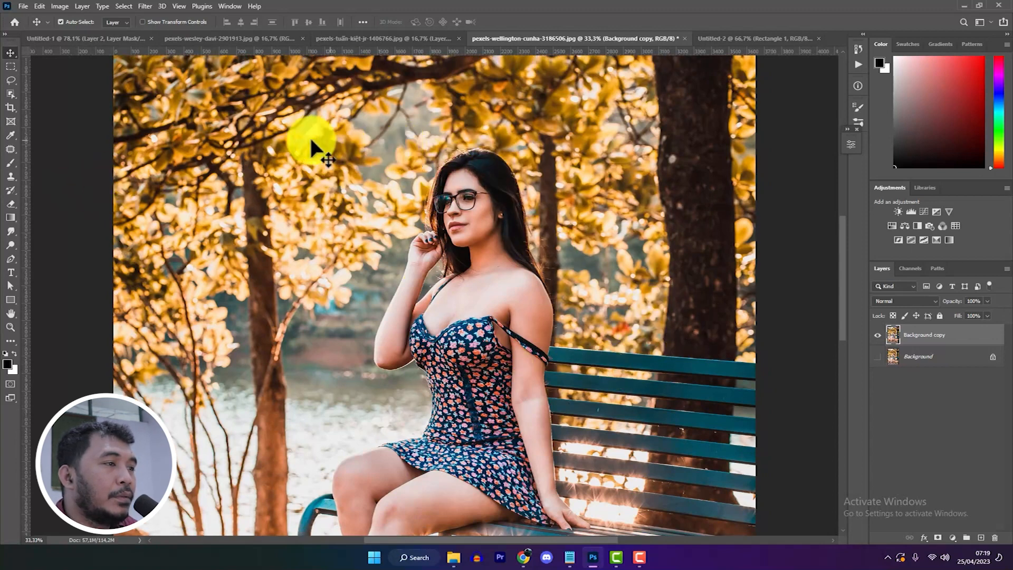
{"action": "left_click", "coordinate": [11, 65]}
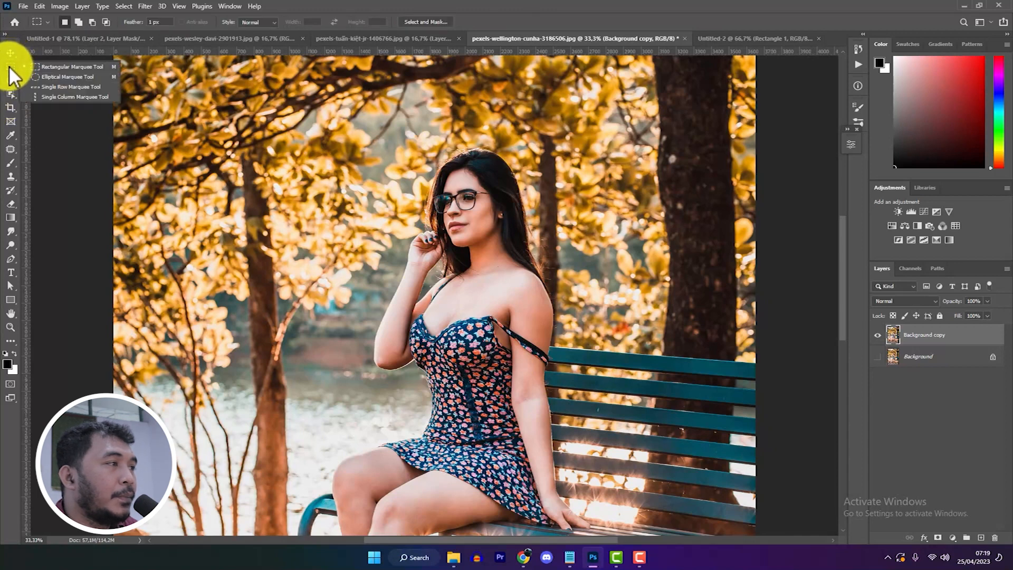
{"action": "left_click", "coordinate": [7, 67]}
{"action": "left_click", "coordinate": [8, 66]}
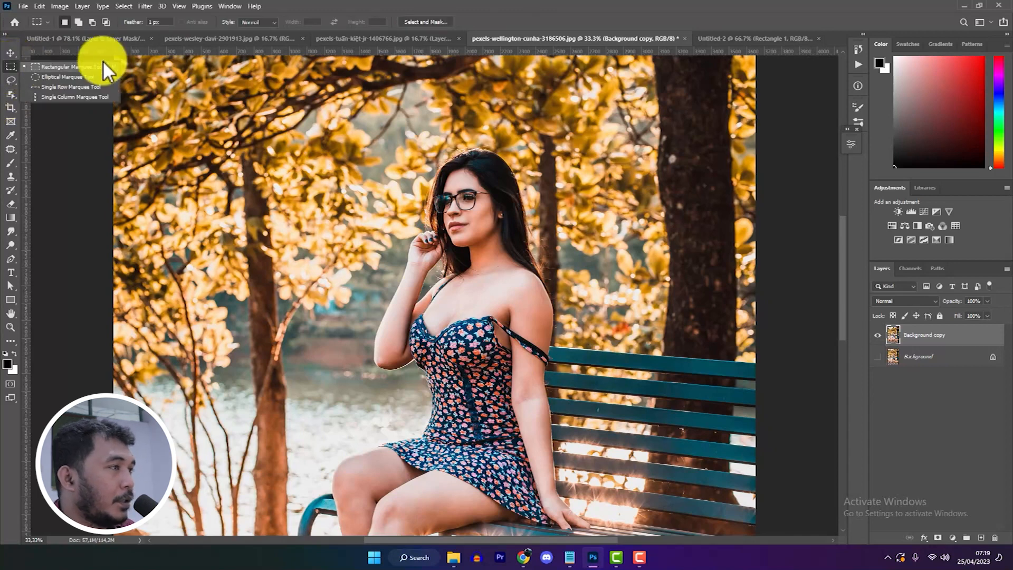
{"action": "left_click", "coordinate": [84, 69]}
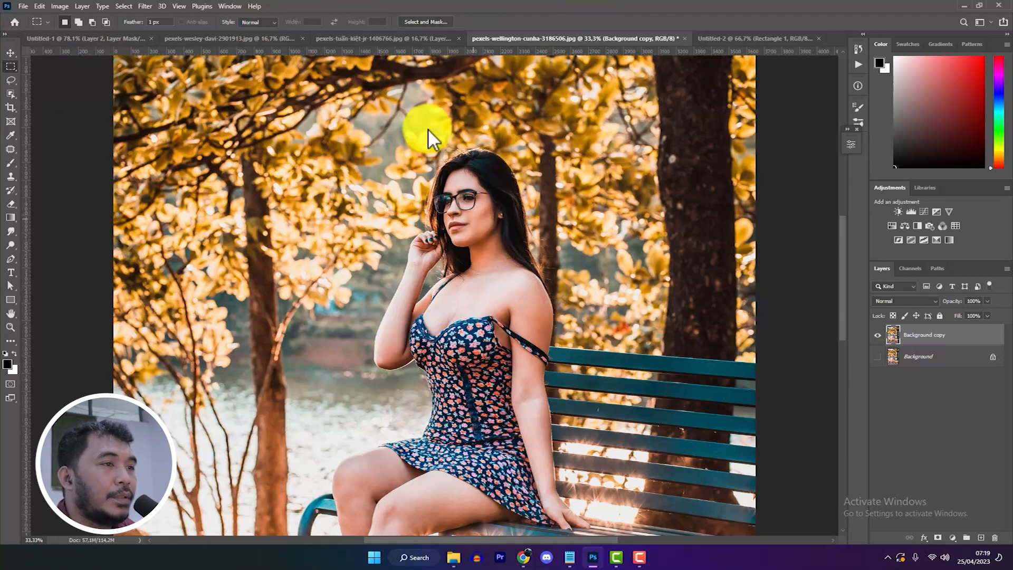
{"action": "left_click_drag", "start_coordinate": [330, 134], "coordinate": [622, 409]}
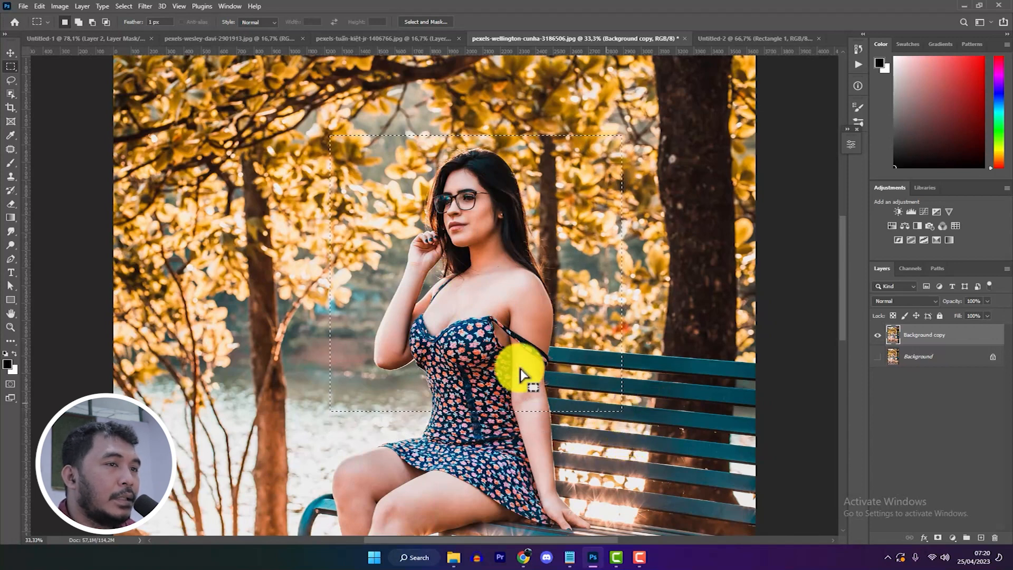
{"action": "right_click", "coordinate": [535, 240]}
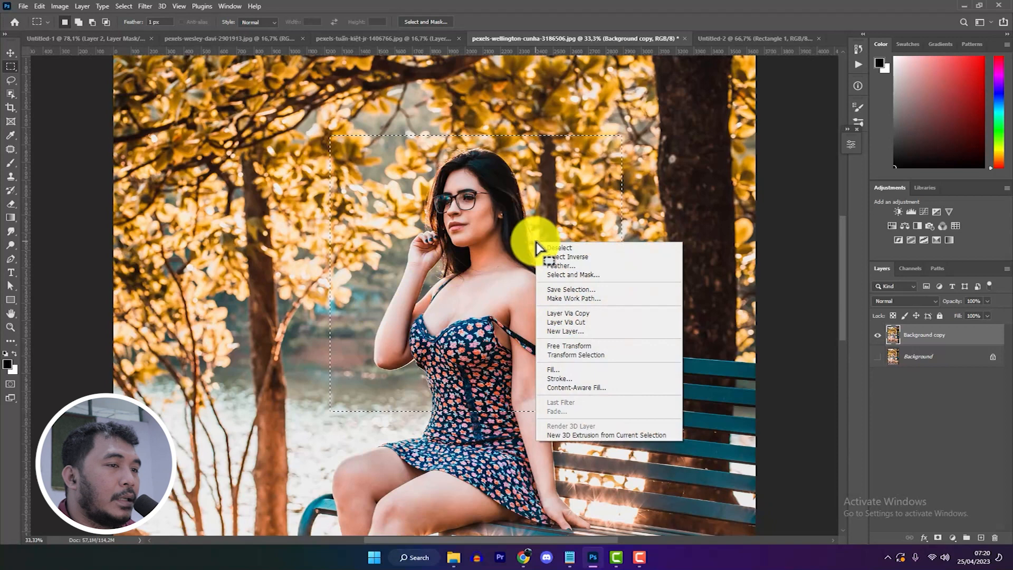
{"action": "left_click", "coordinate": [597, 313]}
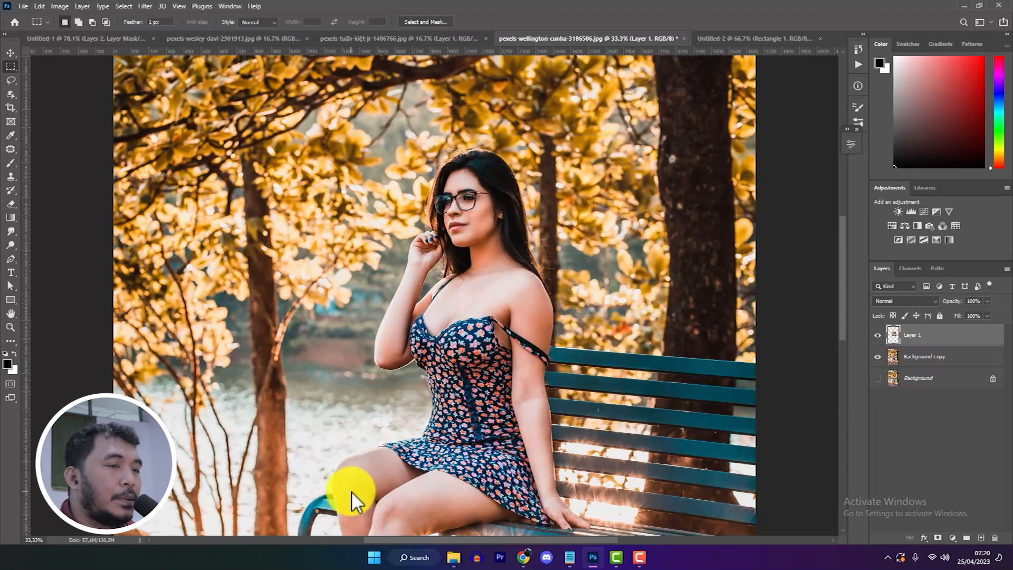
Compare Layer 1's cropped area on its own with the full photo by toggling the visibility of the Background copy layer
{"action": "left_click", "coordinate": [877, 357]}
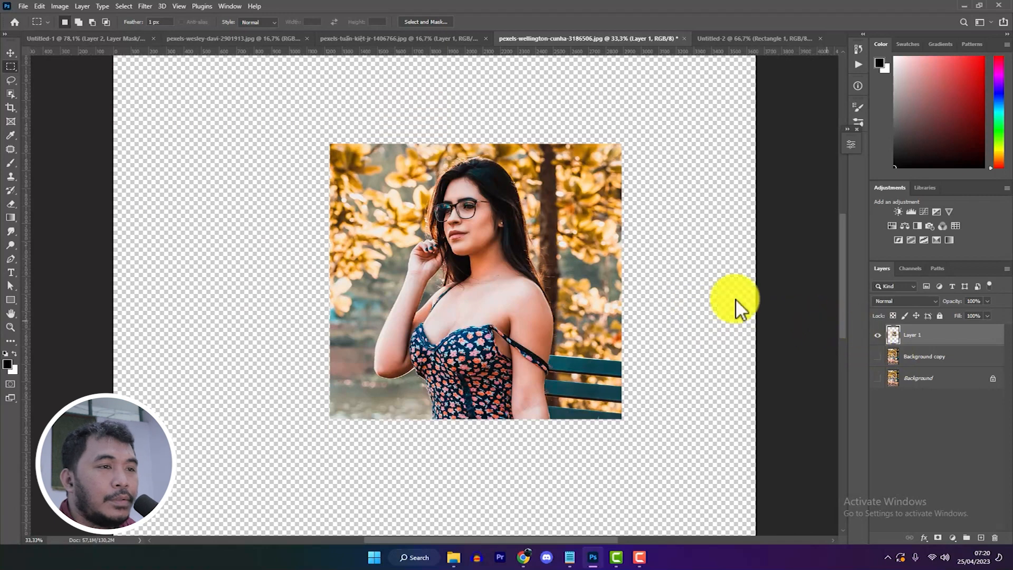
{"action": "left_click", "coordinate": [878, 357]}
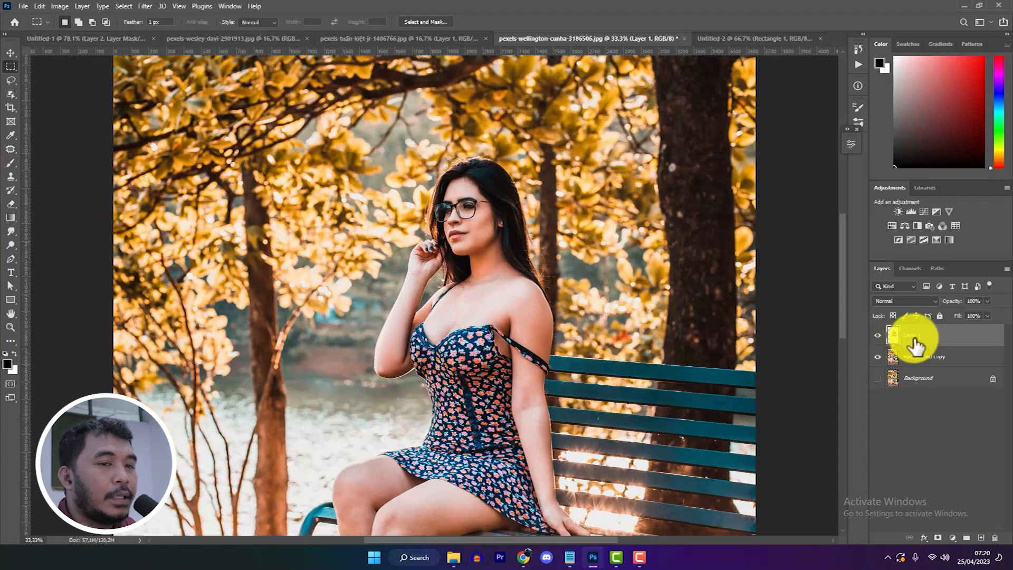
{"action": "left_click", "coordinate": [925, 538]}
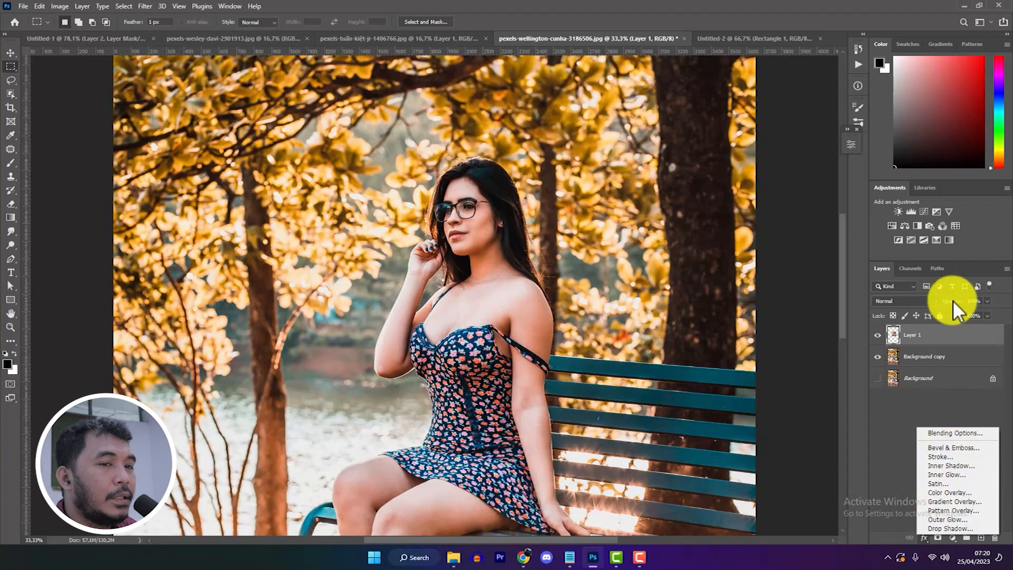
{"action": "left_click", "coordinate": [880, 357]}
{"action": "left_click", "coordinate": [878, 356]}
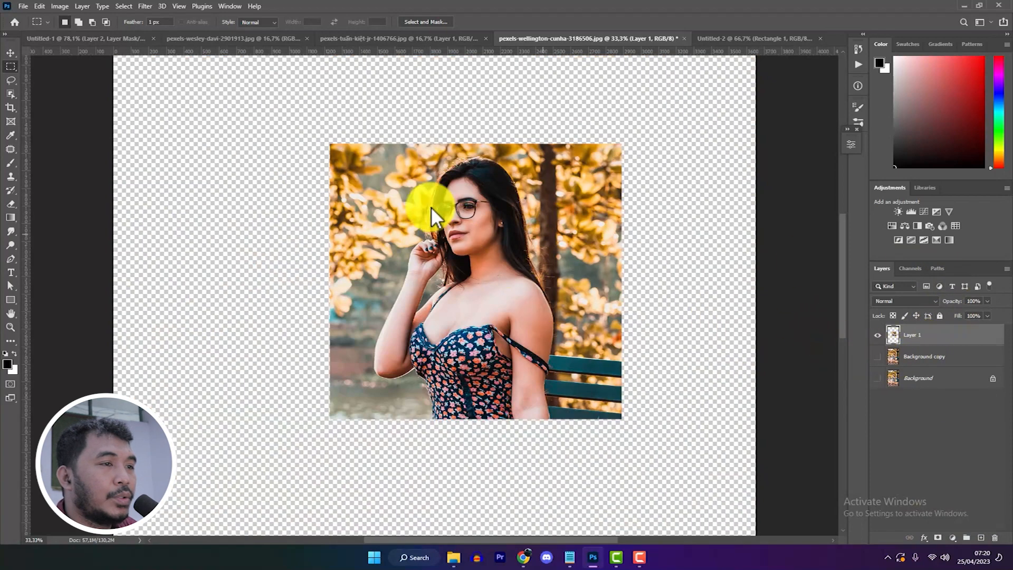
{"action": "key", "text": "ctrl+z"}
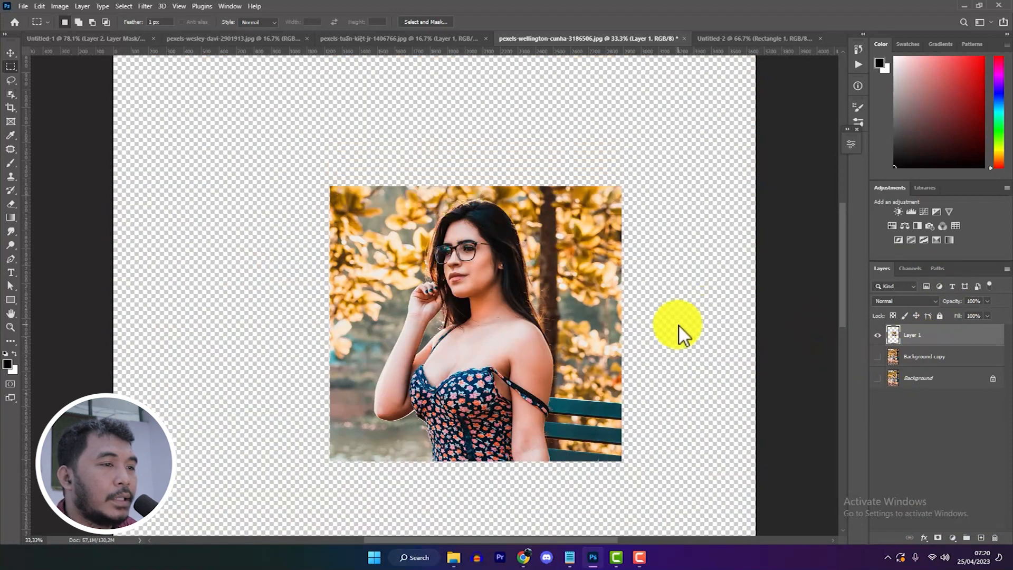
Load Layer 1's outline as a selection, clear it, and show the Background copy layer again with Layer 1 active
{"action": "left_click", "coordinate": [893, 334], "text": "ctrl"}
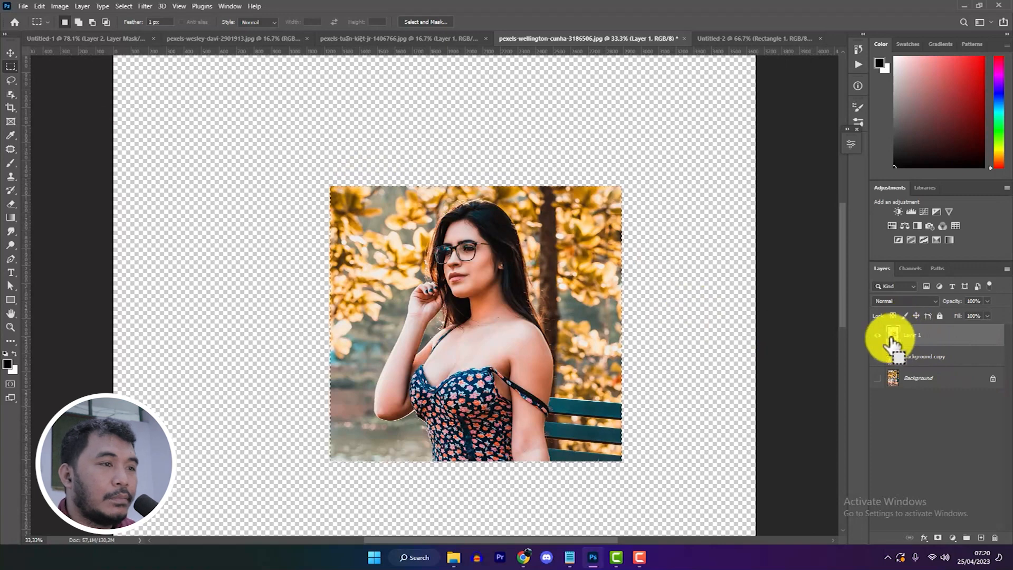
{"action": "left_click_drag", "start_coordinate": [906, 342], "coordinate": [615, 190]}
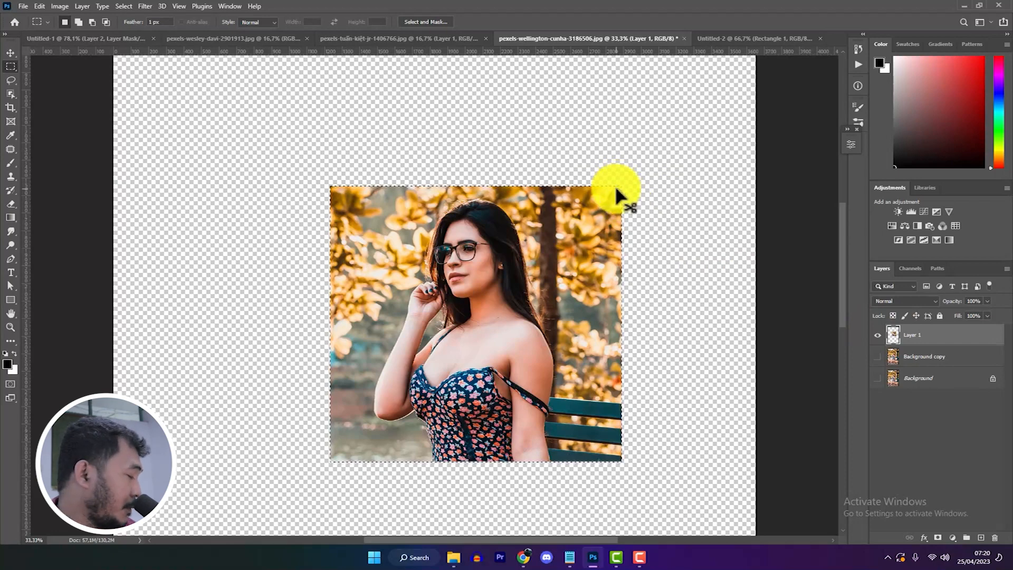
{"action": "left_click", "coordinate": [875, 357]}
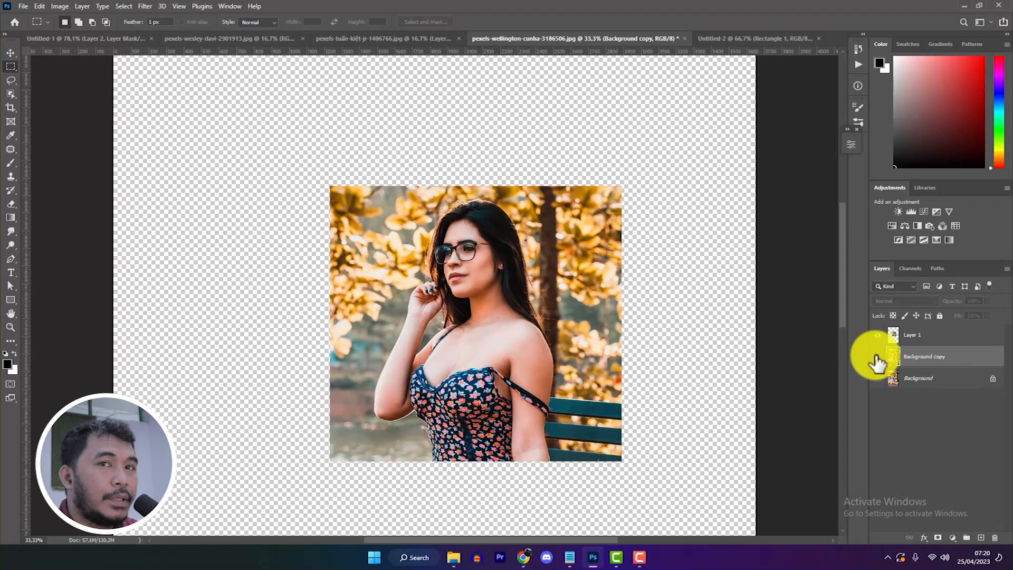
{"action": "left_click", "coordinate": [878, 357]}
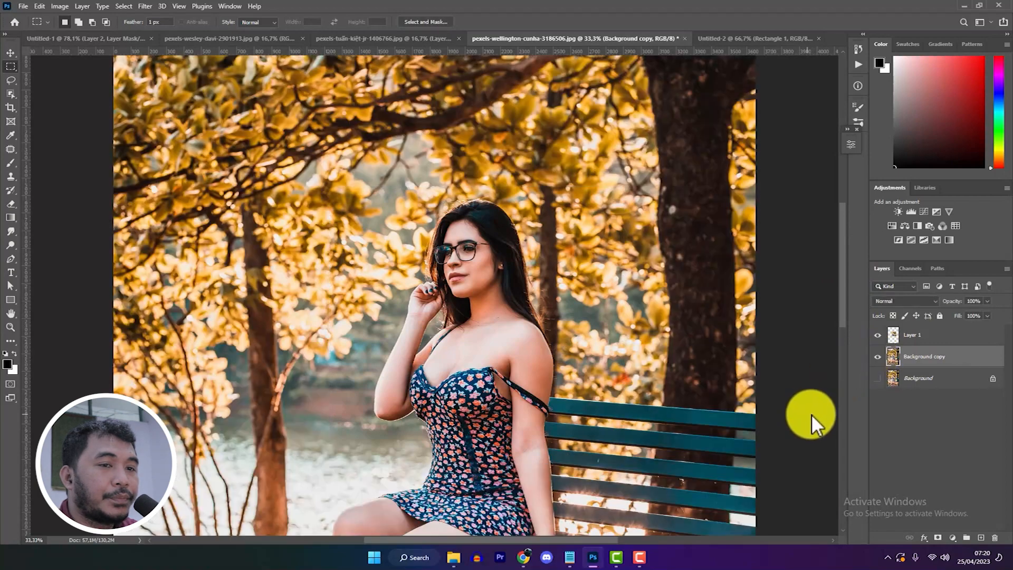
{"action": "left_click", "coordinate": [922, 335]}
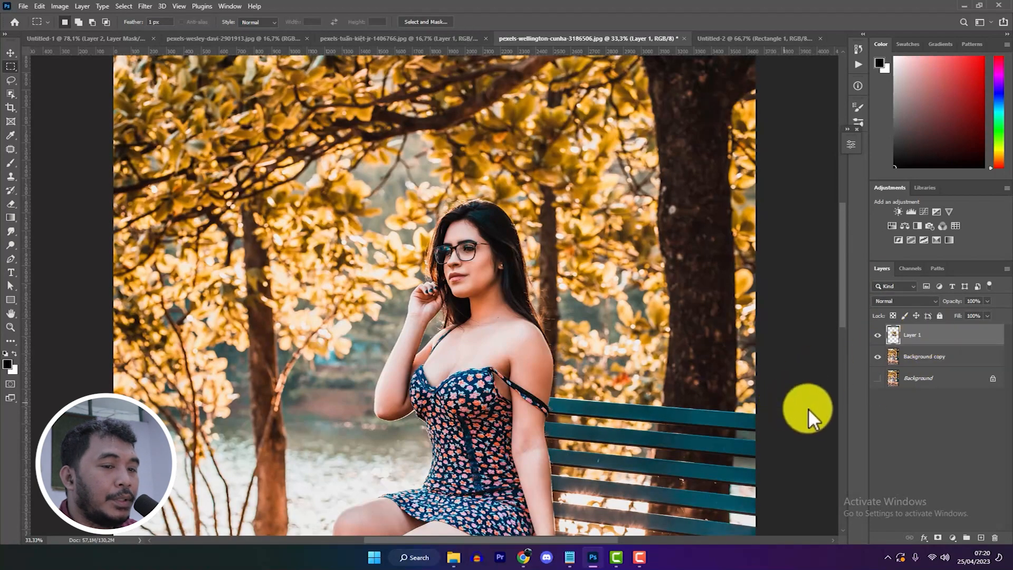
{"action": "left_click", "coordinate": [924, 537]}
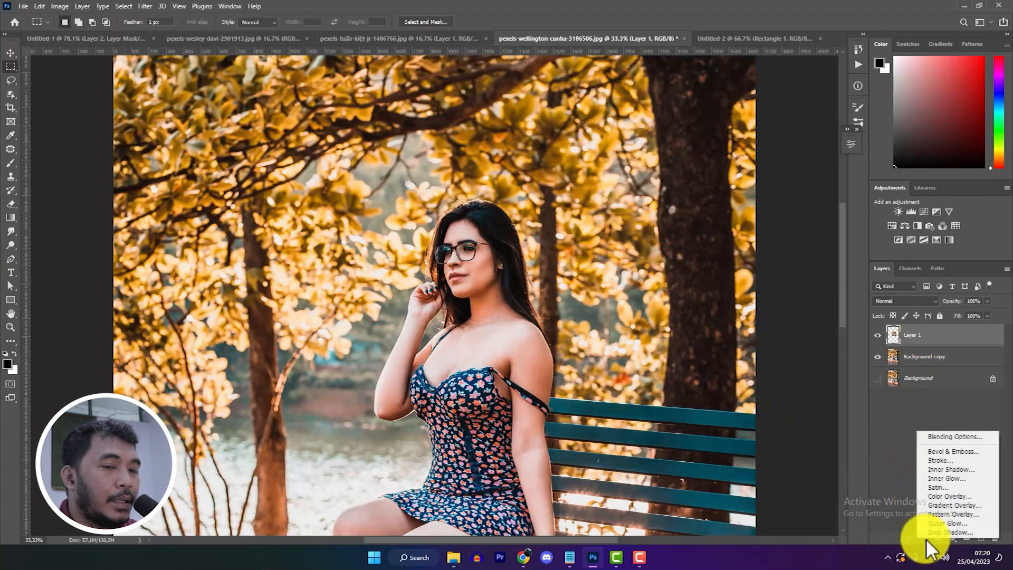
{"action": "left_click", "coordinate": [966, 436]}
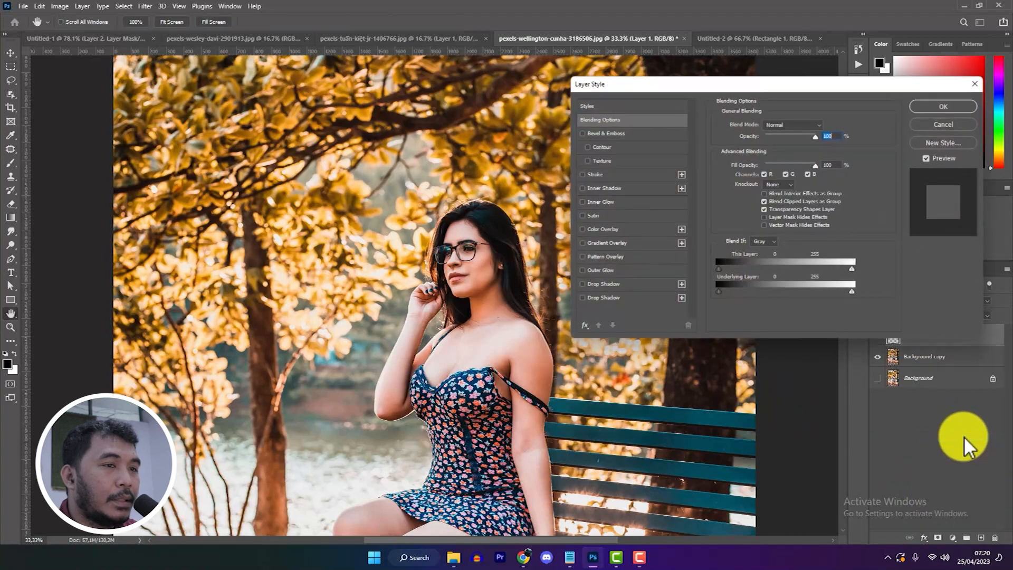
{"action": "left_click_drag", "start_coordinate": [900, 86], "coordinate": [821, 22]}
{"action": "scroll", "coordinate": [838, 306], "scroll_direction": "down", "scroll_amount": 5}
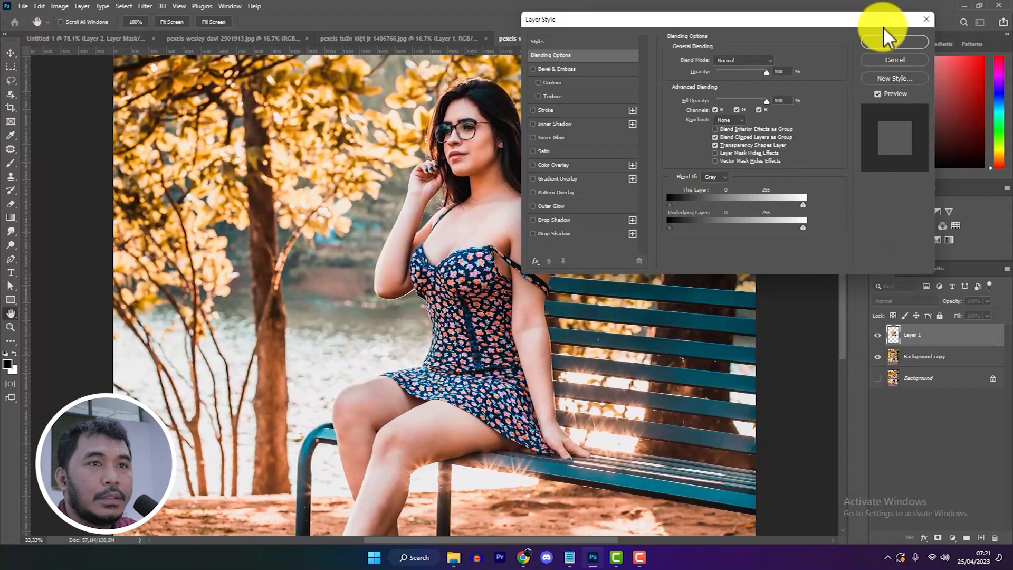
{"action": "left_click", "coordinate": [892, 41]}
{"action": "scroll", "coordinate": [475, 298], "scroll_direction": "down", "scroll_amount": 1}
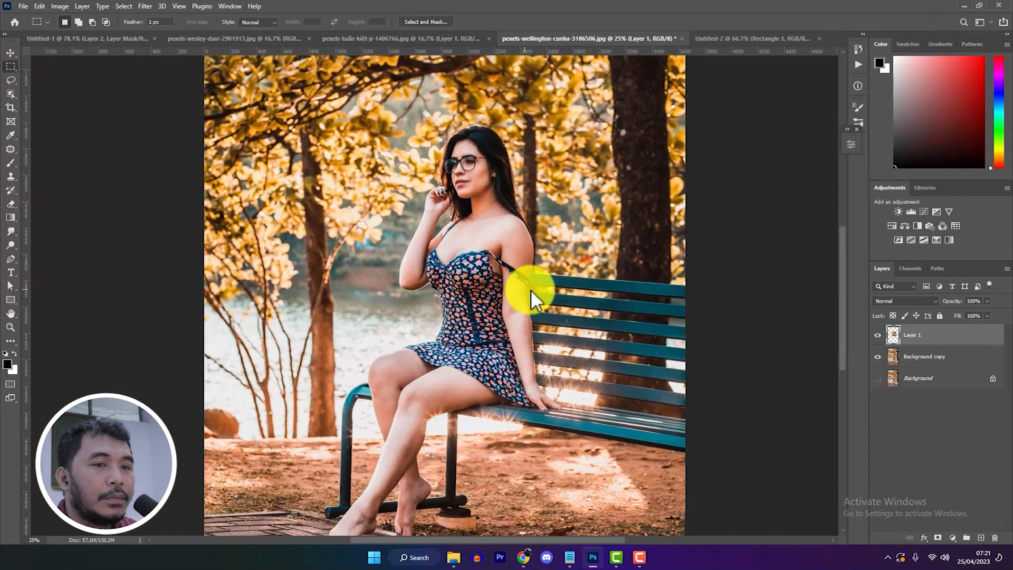
{"action": "left_click", "coordinate": [925, 538]}
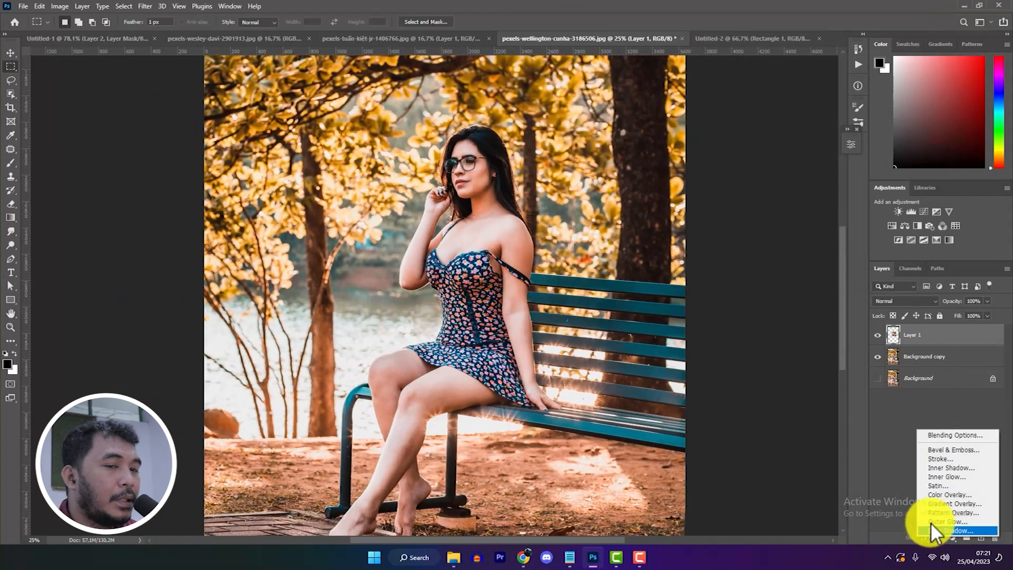
{"action": "left_click", "coordinate": [958, 434]}
{"action": "left_click_drag", "start_coordinate": [765, 38], "coordinate": [224, 251]}
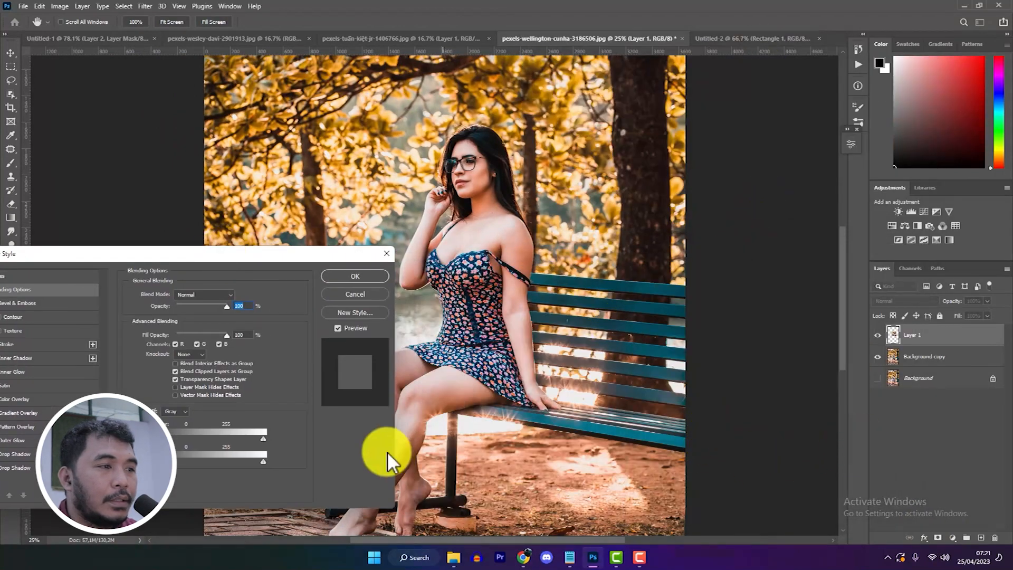
{"action": "left_click", "coordinate": [354, 297]}
{"action": "left_click_drag", "start_coordinate": [463, 265], "coordinate": [623, 216]}
{"action": "scroll", "coordinate": [471, 153], "scroll_direction": "up", "scroll_amount": 1}
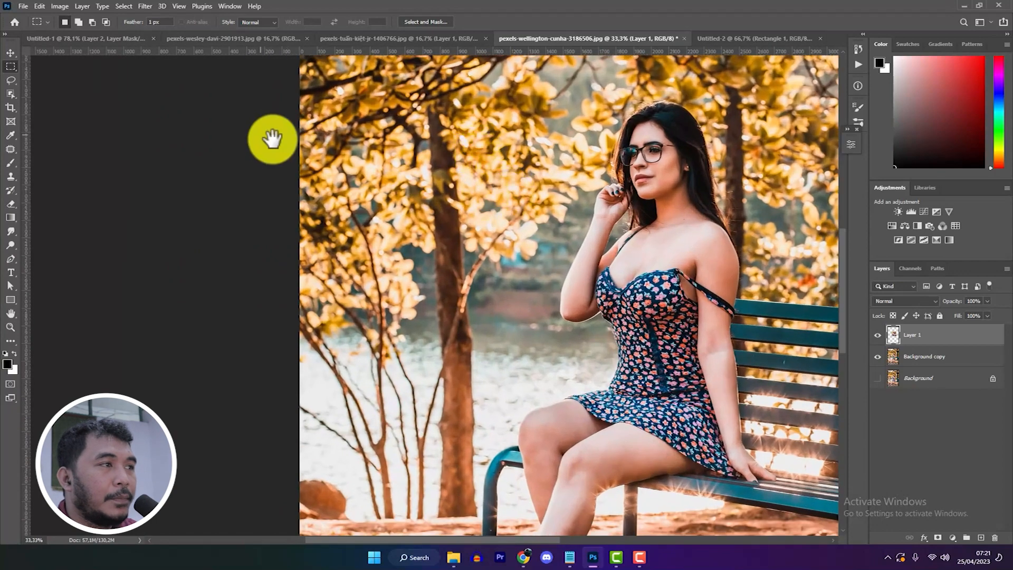
{"action": "left_click_drag", "start_coordinate": [596, 194], "coordinate": [593, 193]}
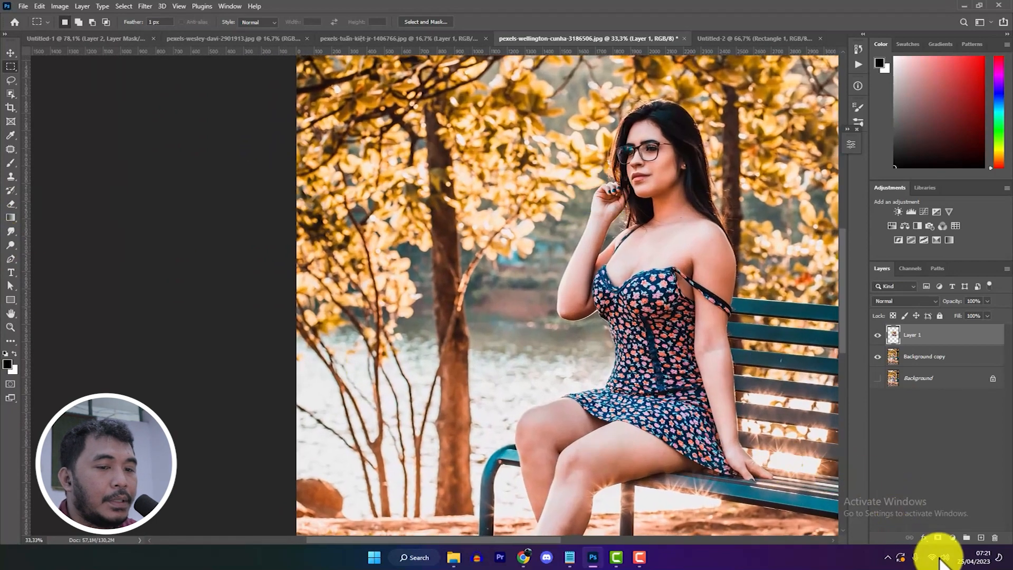
Open Layer 1's blending options and enable the Bevel & Emboss effect, keeping the dialog clear of the woman
{"action": "left_click", "coordinate": [924, 538]}
{"action": "left_click", "coordinate": [944, 434]}
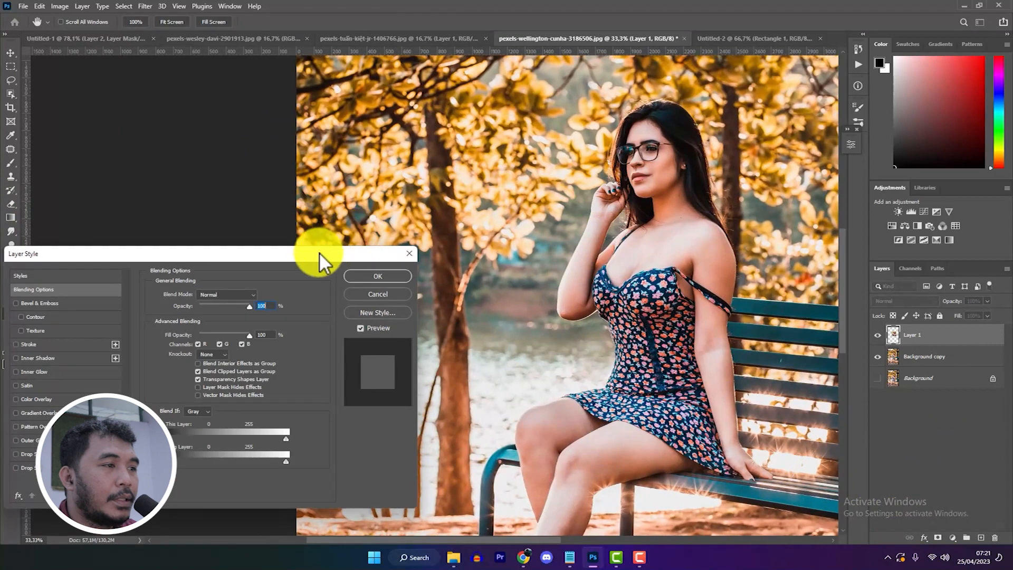
{"action": "left_click_drag", "start_coordinate": [325, 248], "coordinate": [414, 110]}
{"action": "left_click_drag", "start_coordinate": [344, 112], "coordinate": [372, 106]}
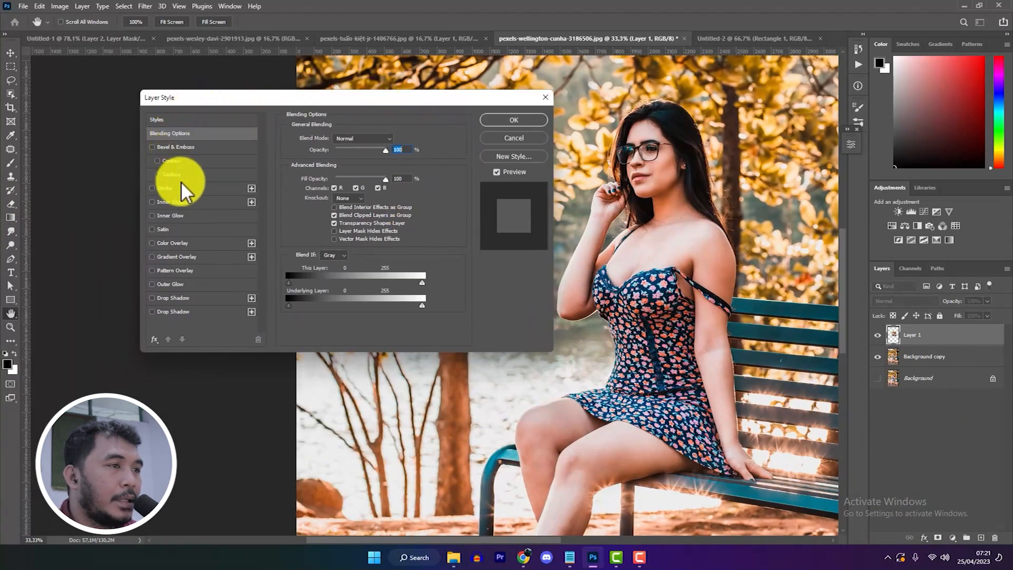
{"action": "left_click", "coordinate": [177, 152]}
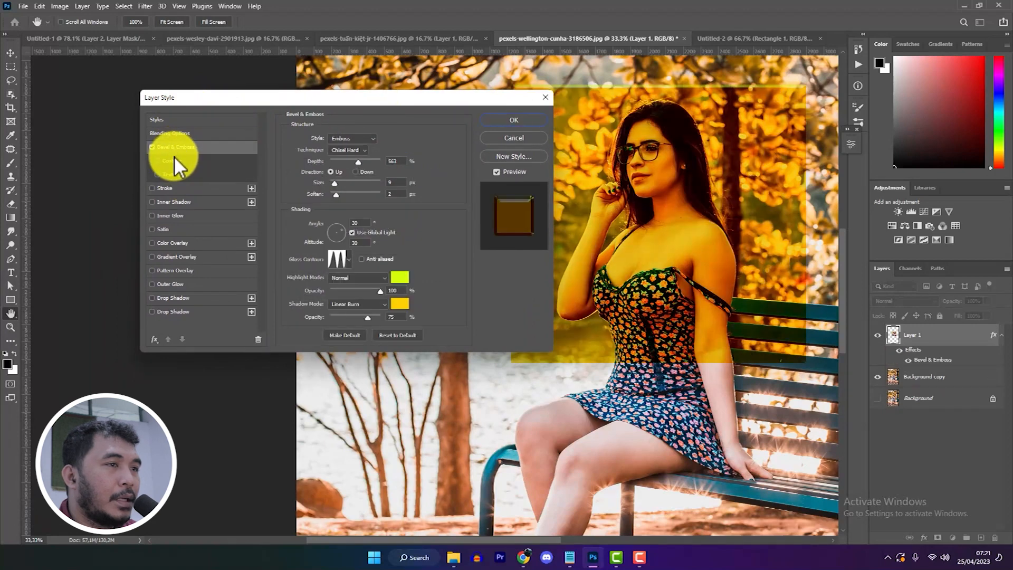
{"action": "left_click_drag", "start_coordinate": [235, 98], "coordinate": [164, 83]}
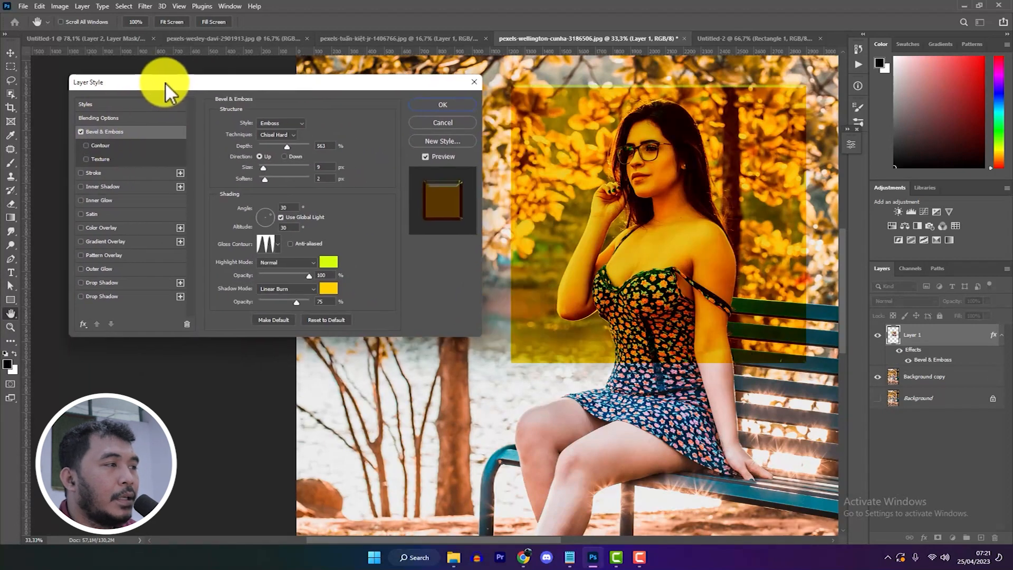
Try the Contour option of Bevel & Emboss with a 71% range, switching anti-aliasing on and off
{"action": "left_click", "coordinate": [105, 146]}
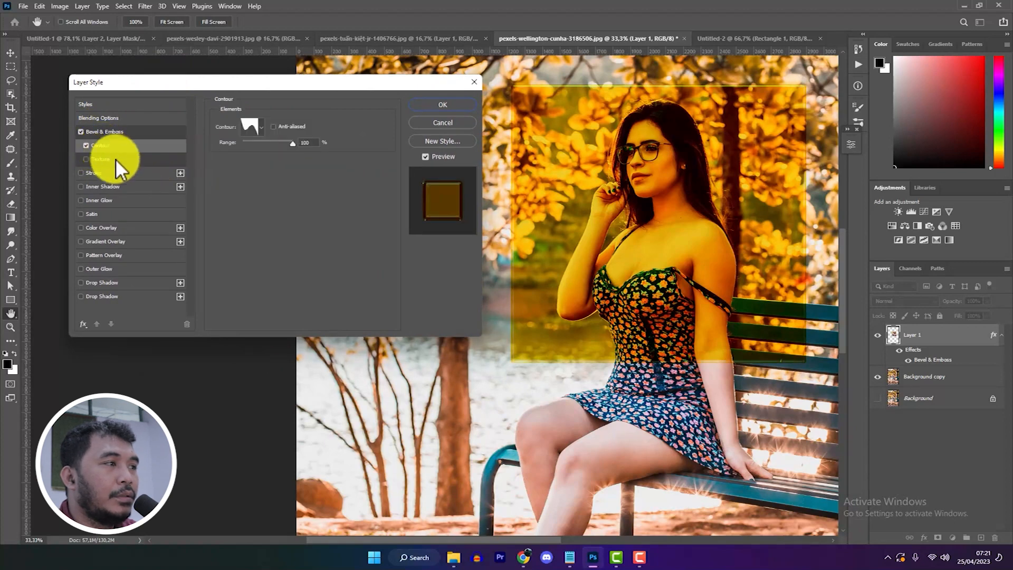
{"action": "left_click_drag", "start_coordinate": [255, 144], "coordinate": [278, 148]}
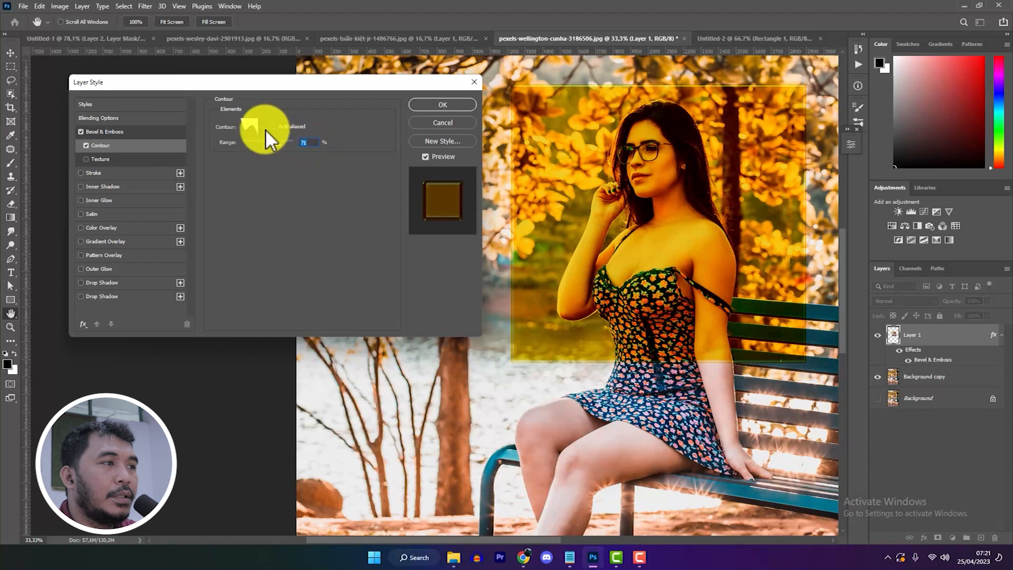
{"action": "left_click", "coordinate": [272, 126]}
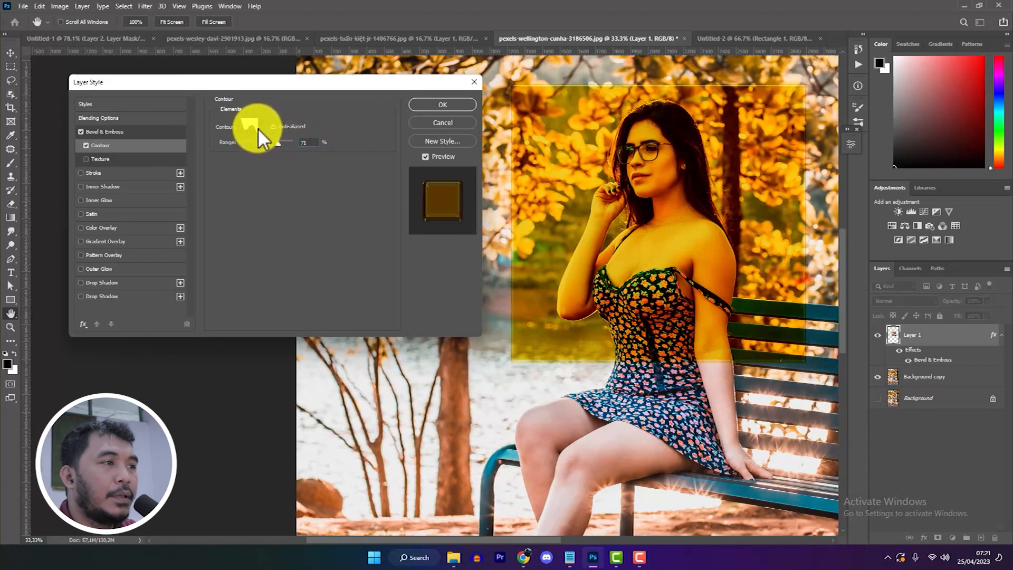
{"action": "left_click", "coordinate": [273, 128]}
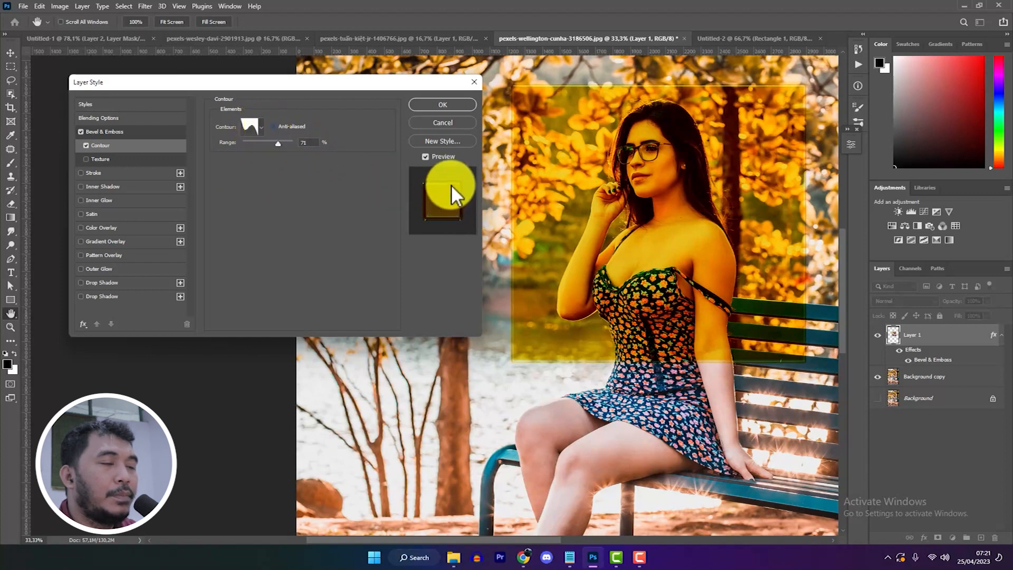
{"action": "left_click", "coordinate": [274, 127]}
{"action": "left_click", "coordinate": [274, 127]}
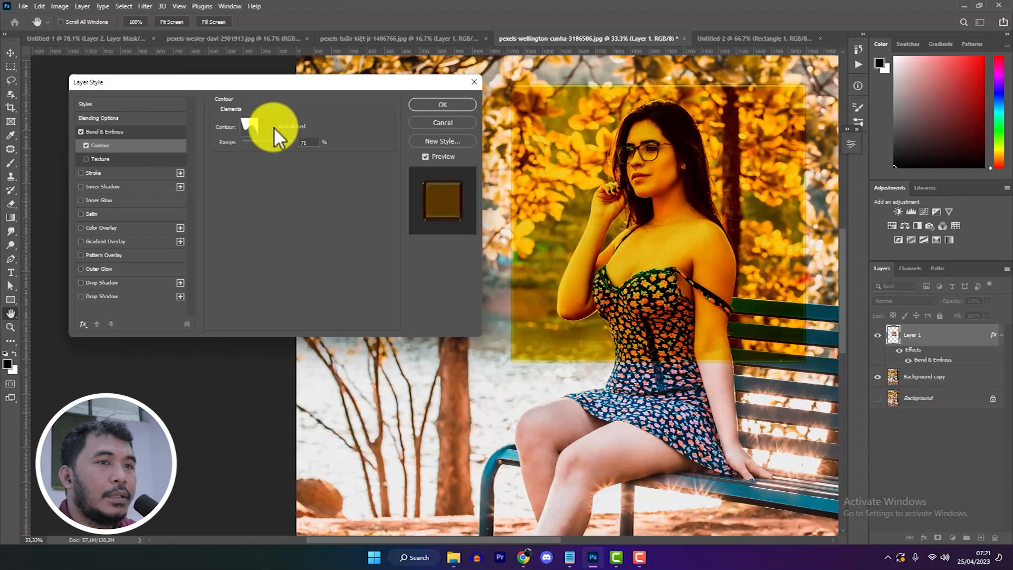
Try the three-peaked contour preset with anti-aliasing on, then disable the Contour option of Bevel & Emboss
{"action": "left_click", "coordinate": [249, 124]}
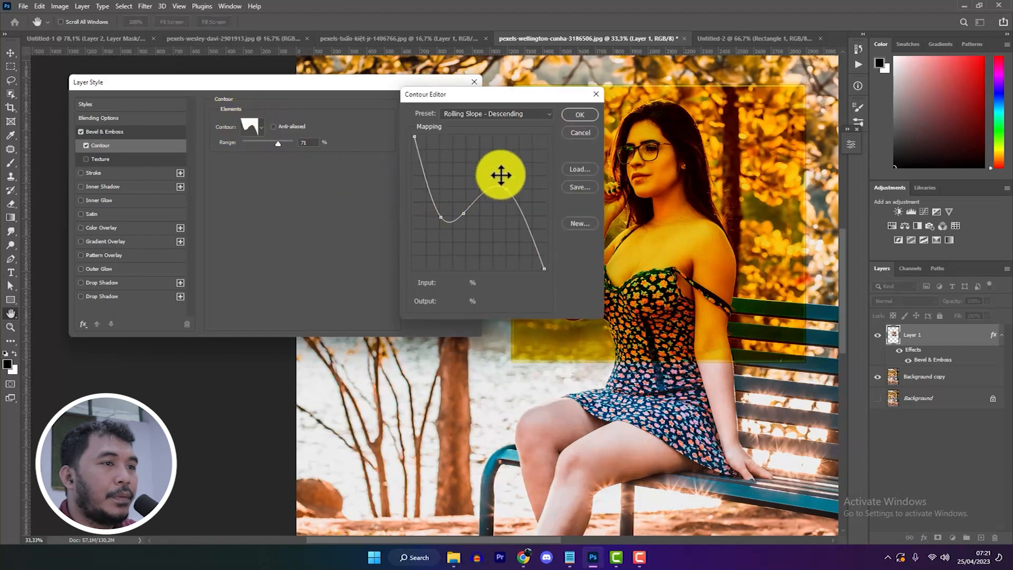
{"action": "left_click", "coordinate": [573, 135]}
{"action": "left_click", "coordinate": [260, 126]}
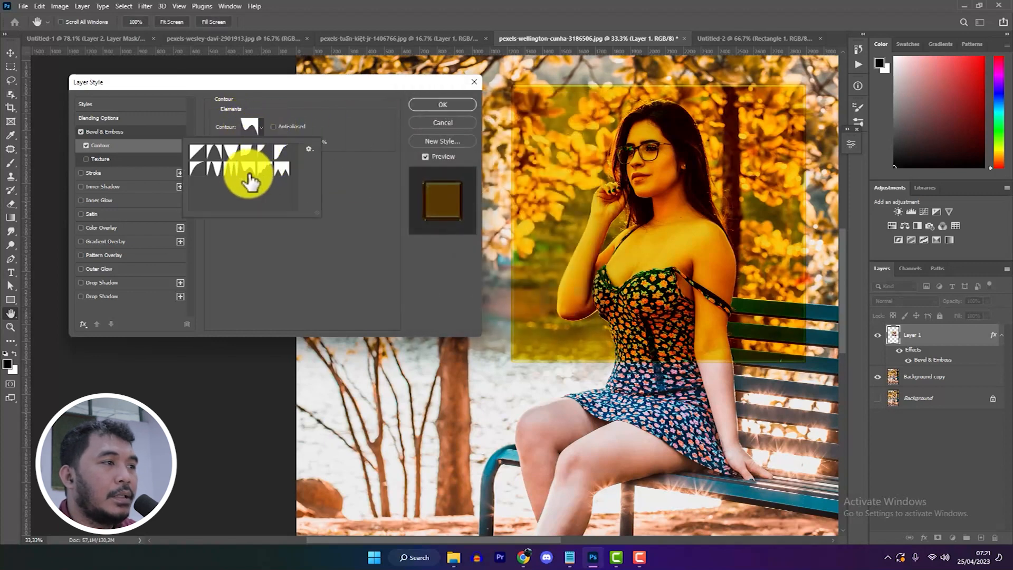
{"action": "left_click", "coordinate": [231, 170]}
{"action": "left_click", "coordinate": [290, 126]}
{"action": "left_click", "coordinate": [290, 126]}
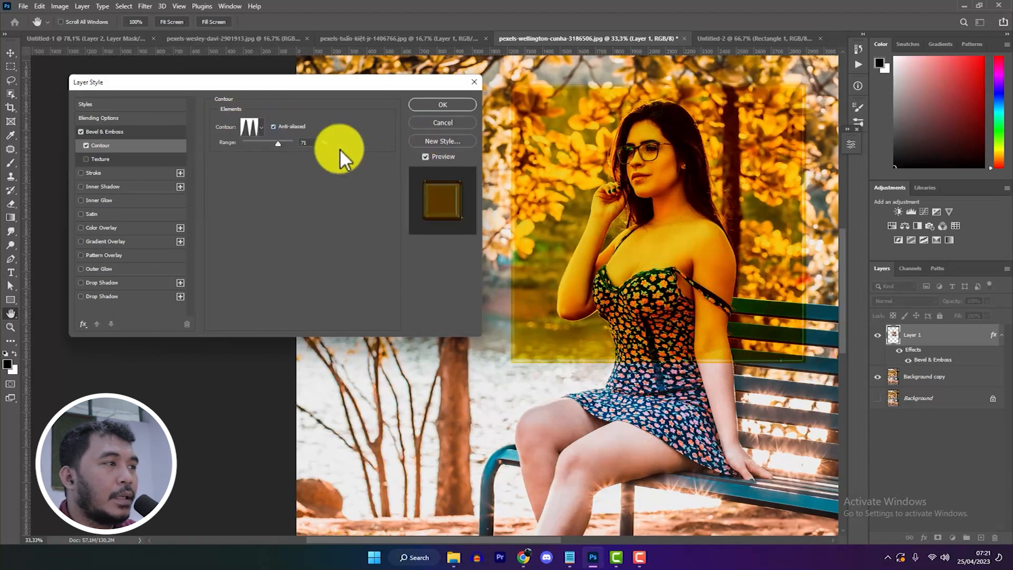
{"action": "left_click", "coordinate": [87, 145]}
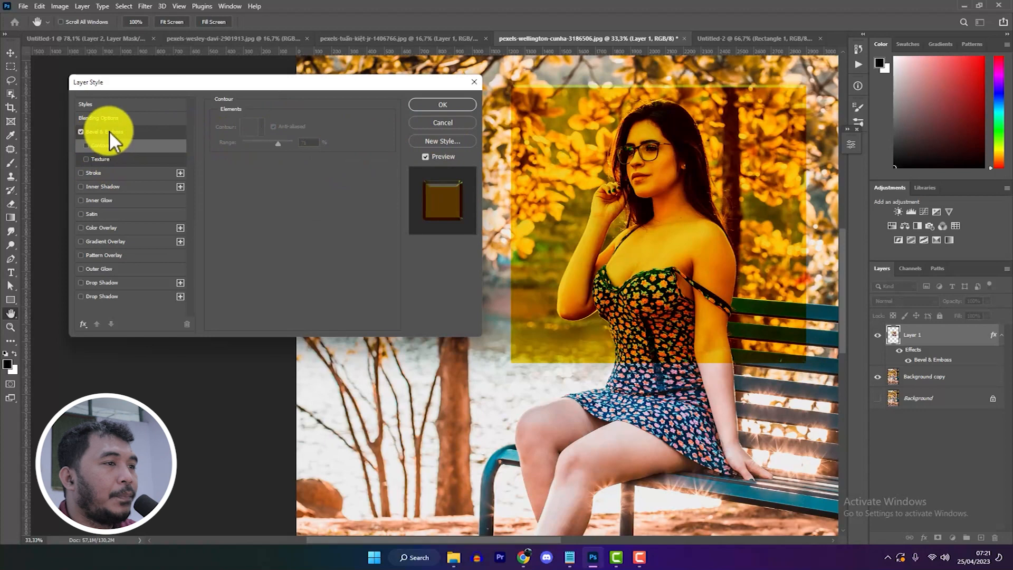
Enable the Texture option of Bevel & Emboss and change the effect's highlight color to red
{"action": "left_click", "coordinate": [87, 159]}
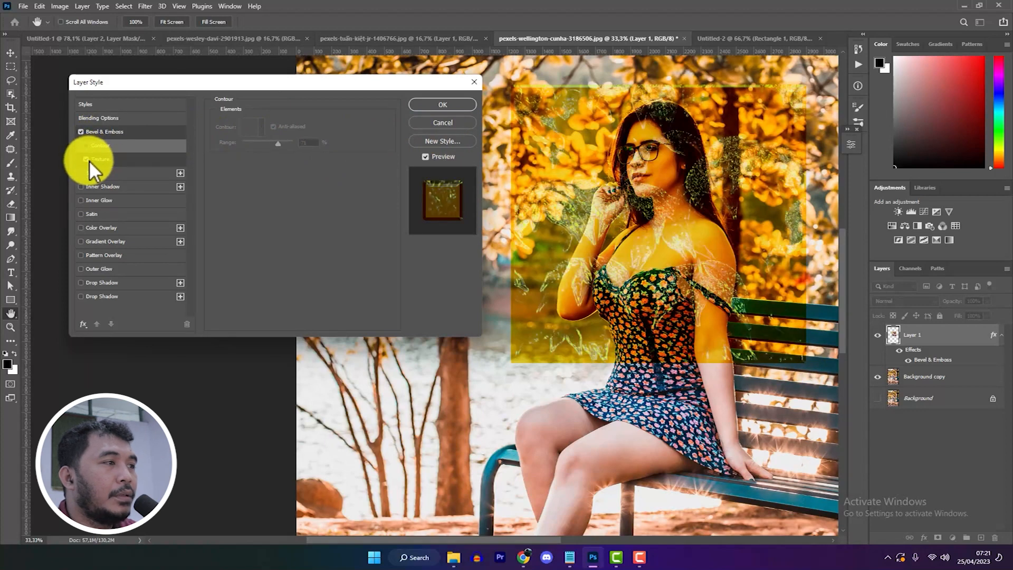
{"action": "left_click", "coordinate": [112, 131]}
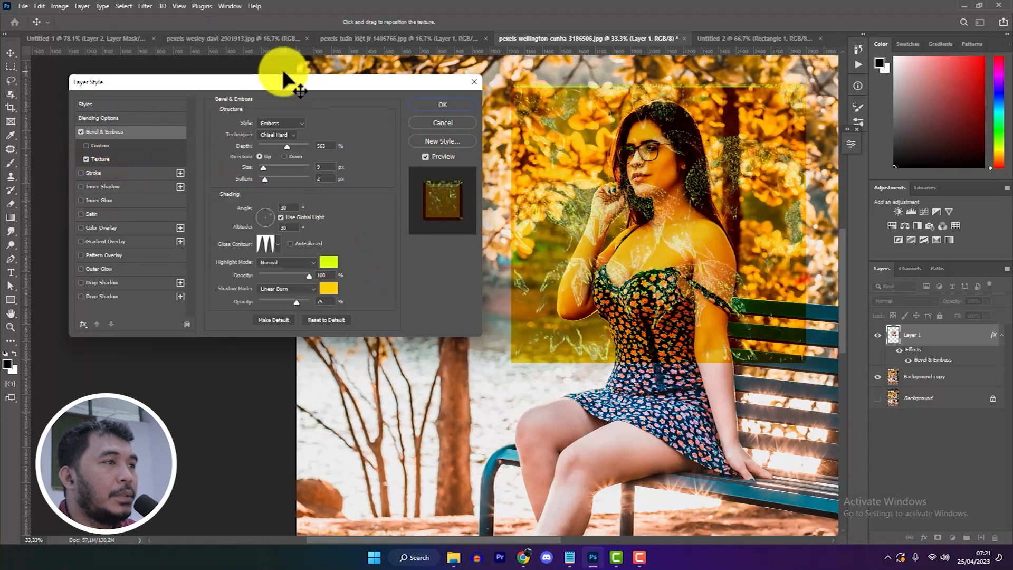
{"action": "left_click_drag", "start_coordinate": [285, 82], "coordinate": [325, 79]}
{"action": "left_click", "coordinate": [369, 259]}
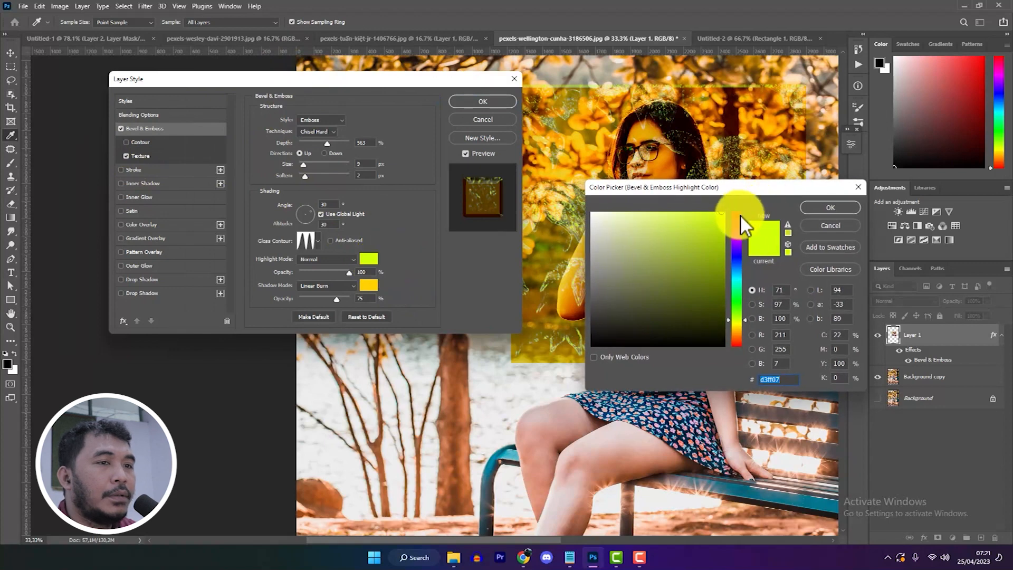
{"action": "left_click", "coordinate": [740, 215]}
{"action": "left_click", "coordinate": [825, 205]}
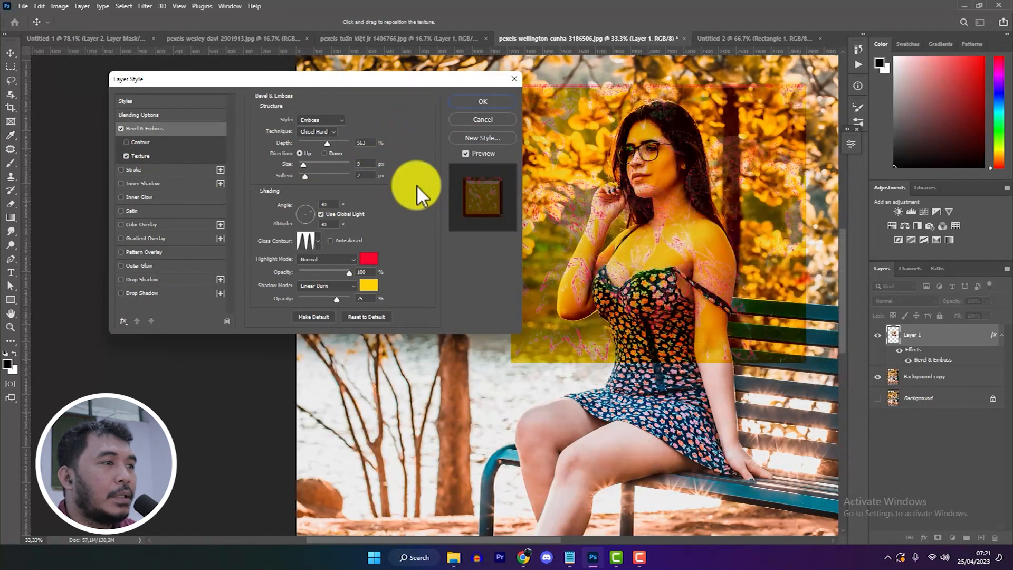
Look over the technique and texture pattern choices, and disable both the Texture option and the Bevel & Emboss effect
{"action": "left_click", "coordinate": [328, 131]}
{"action": "left_click", "coordinate": [327, 122]}
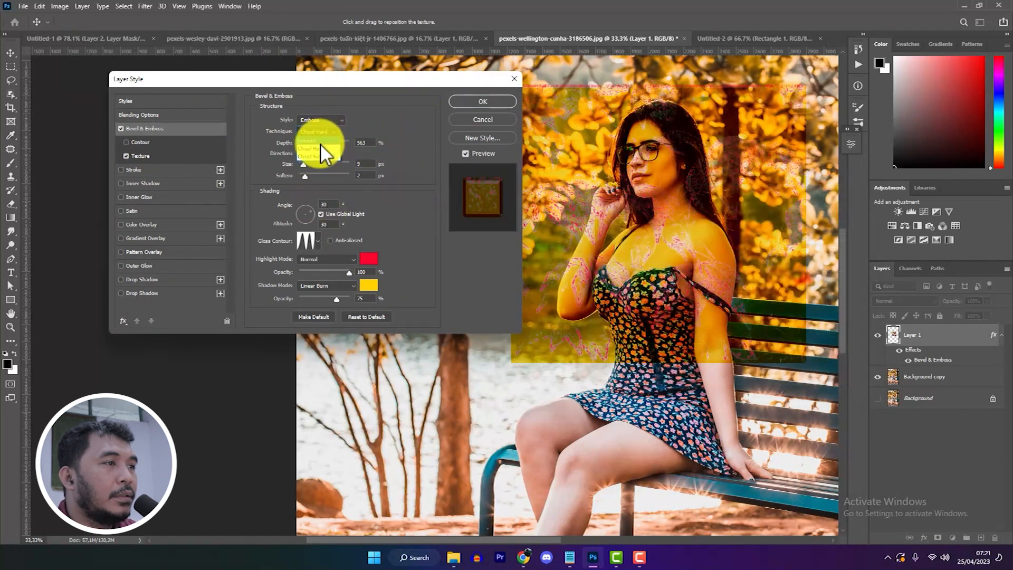
{"action": "left_click", "coordinate": [140, 156]}
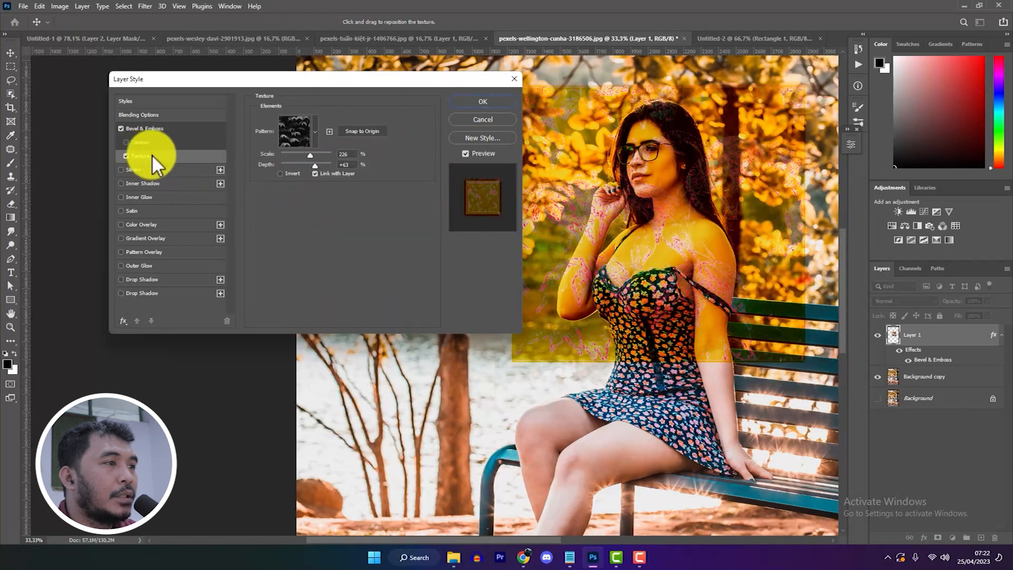
{"action": "left_click", "coordinate": [315, 133]}
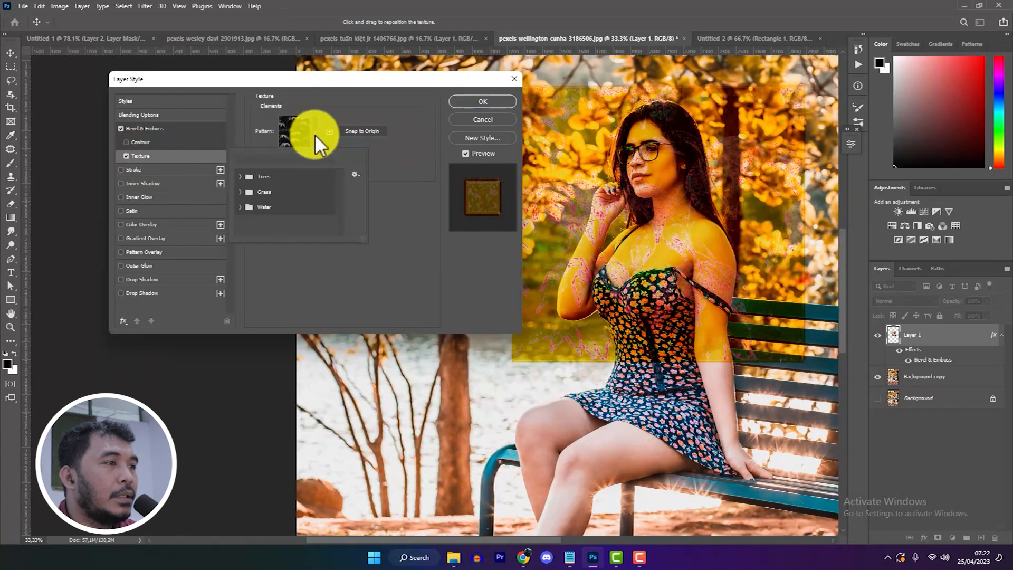
{"action": "left_click", "coordinate": [315, 134]}
{"action": "left_click", "coordinate": [126, 155]}
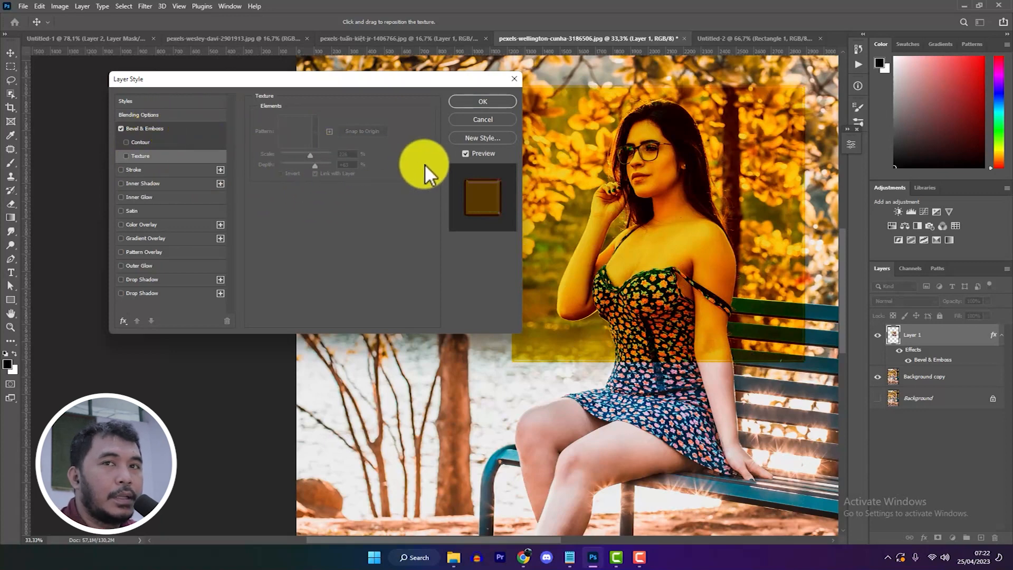
{"action": "left_click_drag", "start_coordinate": [426, 85], "coordinate": [329, 102]}
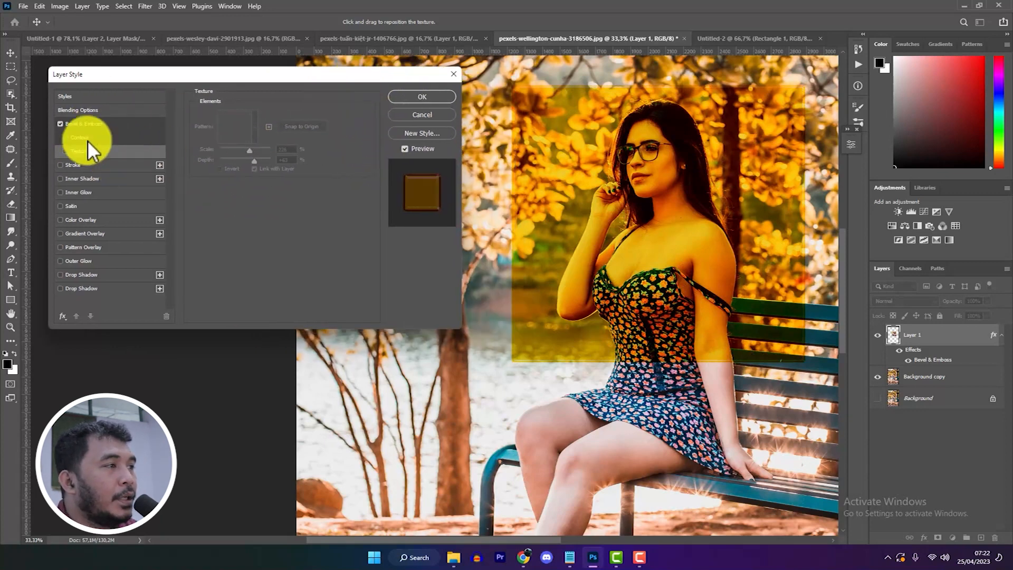
{"action": "left_click", "coordinate": [60, 124]}
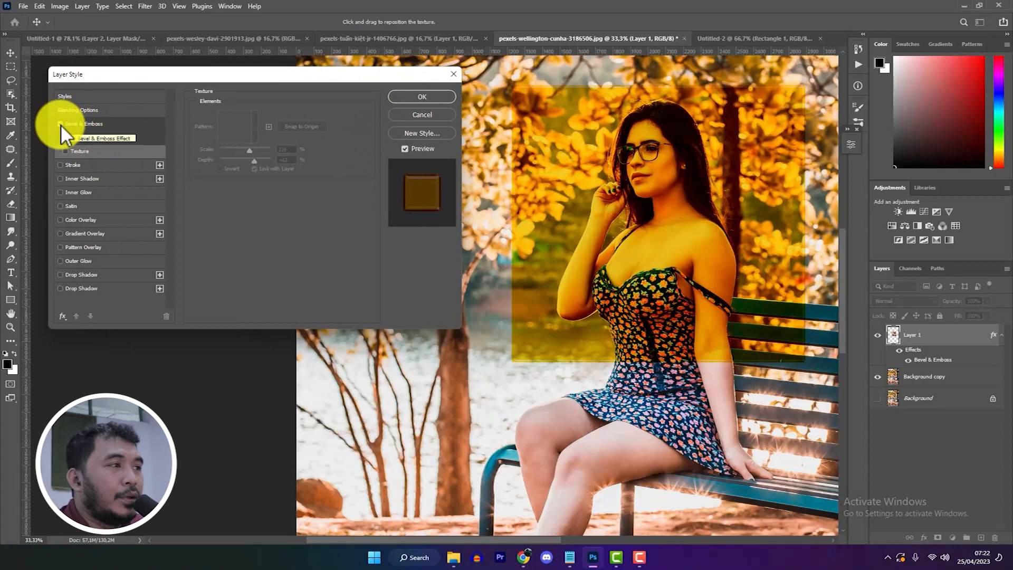
Try the Stroke effect with gradient, pattern and white color fills at a 65 px size, and disable it again
{"action": "left_click", "coordinate": [60, 165]}
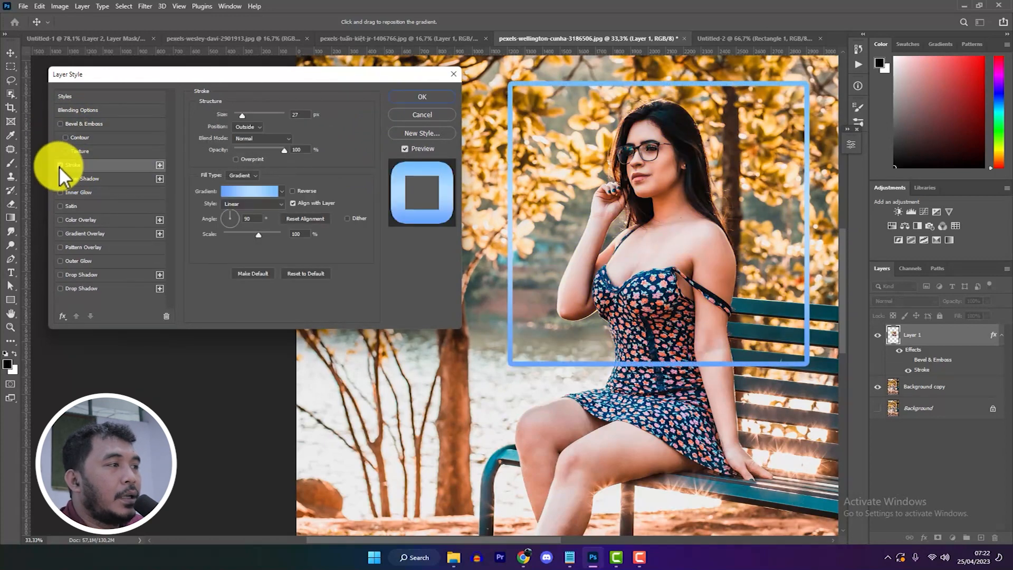
{"action": "left_click_drag", "start_coordinate": [356, 72], "coordinate": [353, 98]}
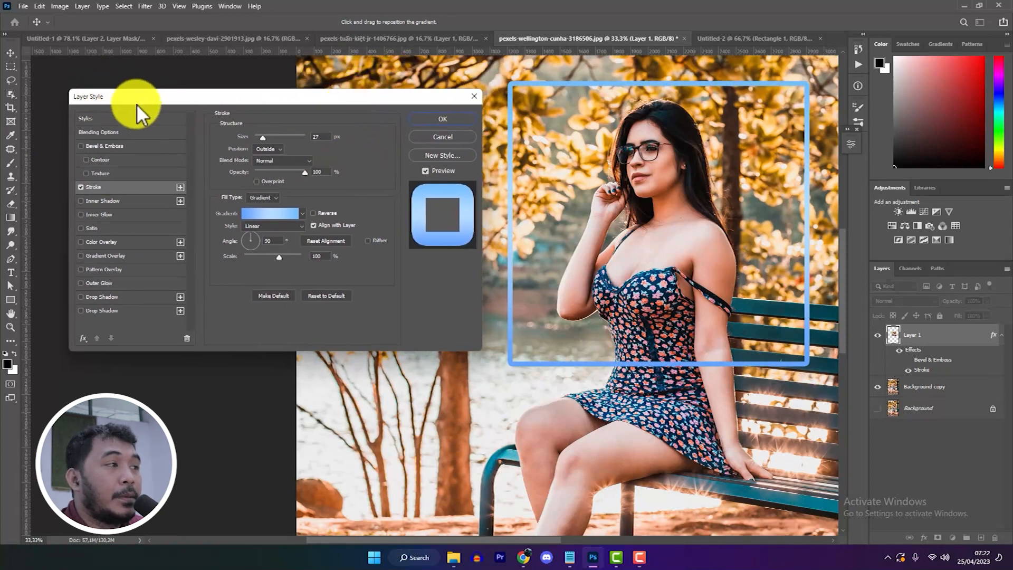
{"action": "left_click", "coordinate": [264, 197]}
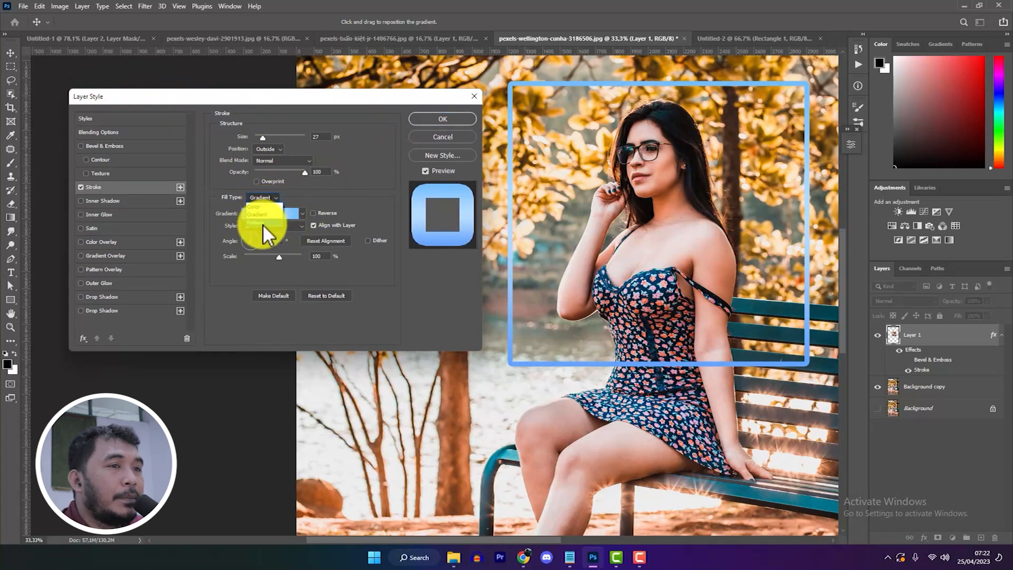
{"action": "left_click", "coordinate": [262, 223]}
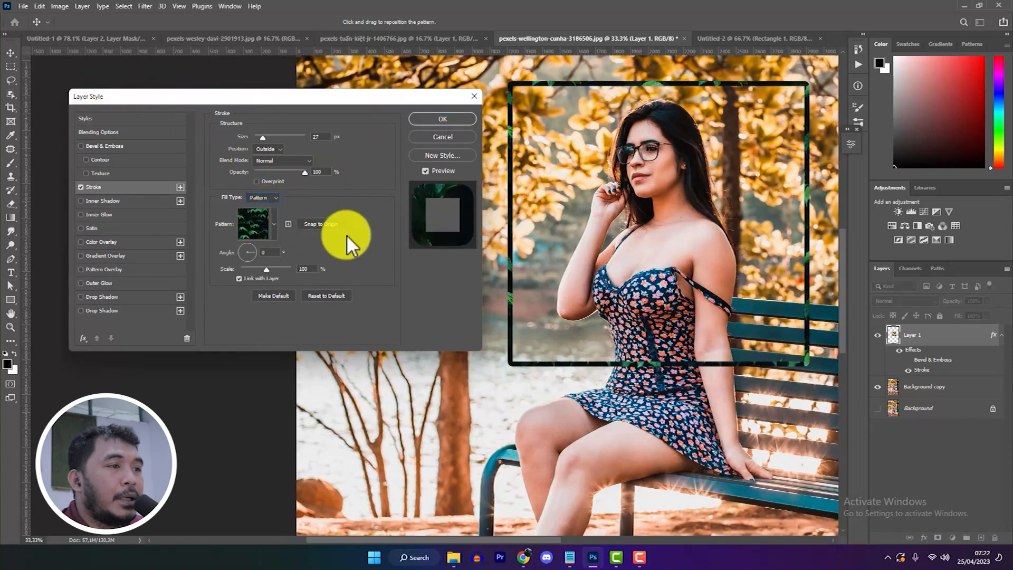
{"action": "left_click", "coordinate": [261, 208]}
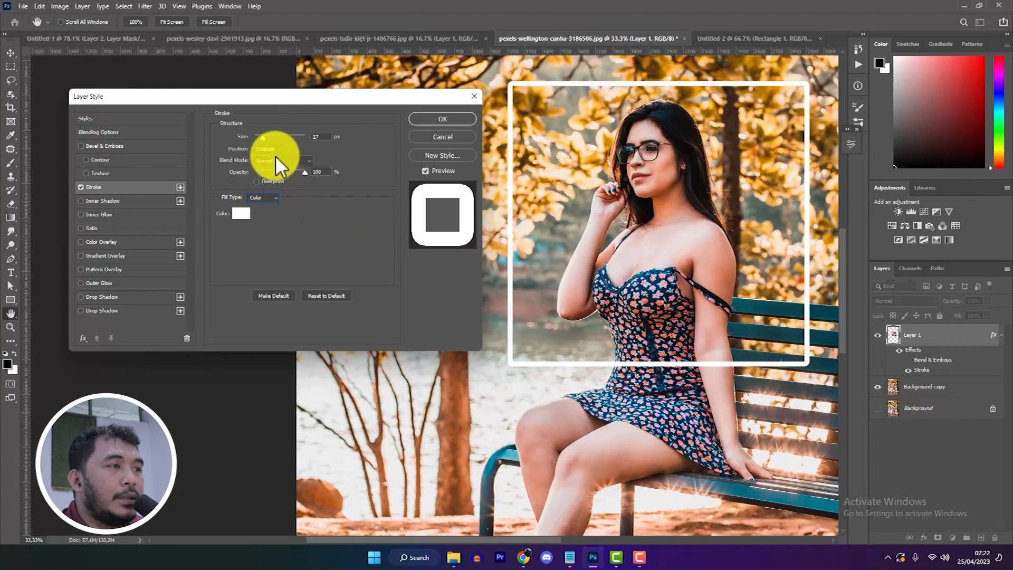
{"action": "mouse_move", "coordinate": [269, 138]}
{"action": "left_mouse_down"}
{"action": "mouse_move", "coordinate": [280, 138]}
{"action": "mouse_move", "coordinate": [271, 138]}
{"action": "left_mouse_up"}
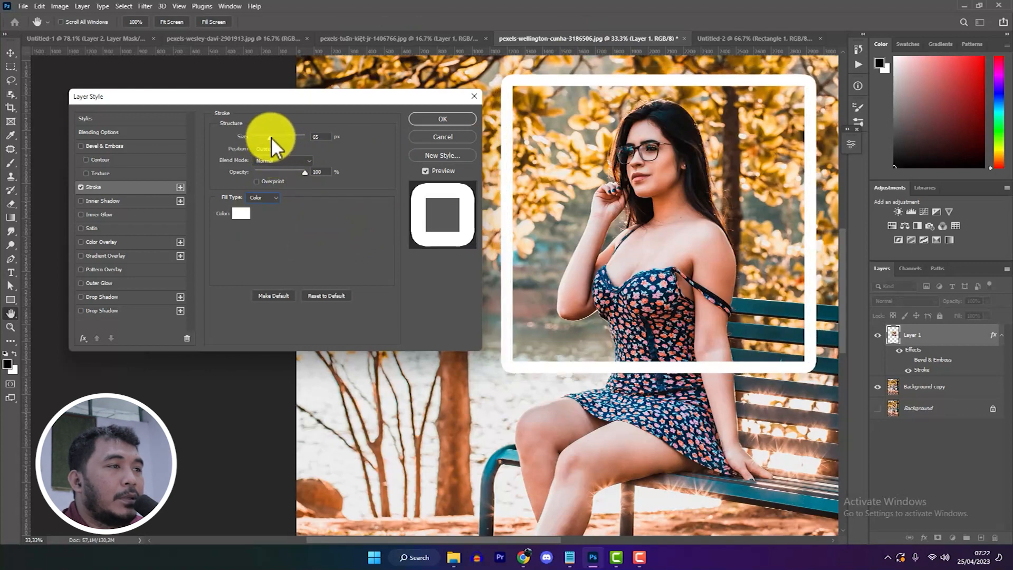
{"action": "left_click", "coordinate": [82, 188]}
Enable Layer 1's Inner Shadow effect with the Linear Burn blend mode and 74% opacity, and apply the layer style
{"action": "left_click", "coordinate": [81, 201]}
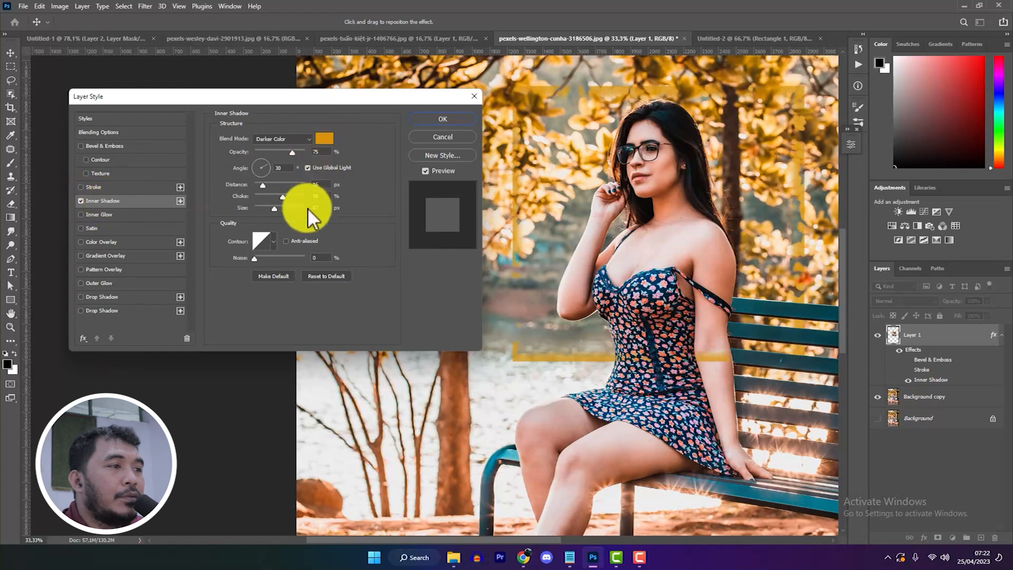
{"action": "left_click", "coordinate": [290, 140]}
{"action": "left_click", "coordinate": [283, 196]}
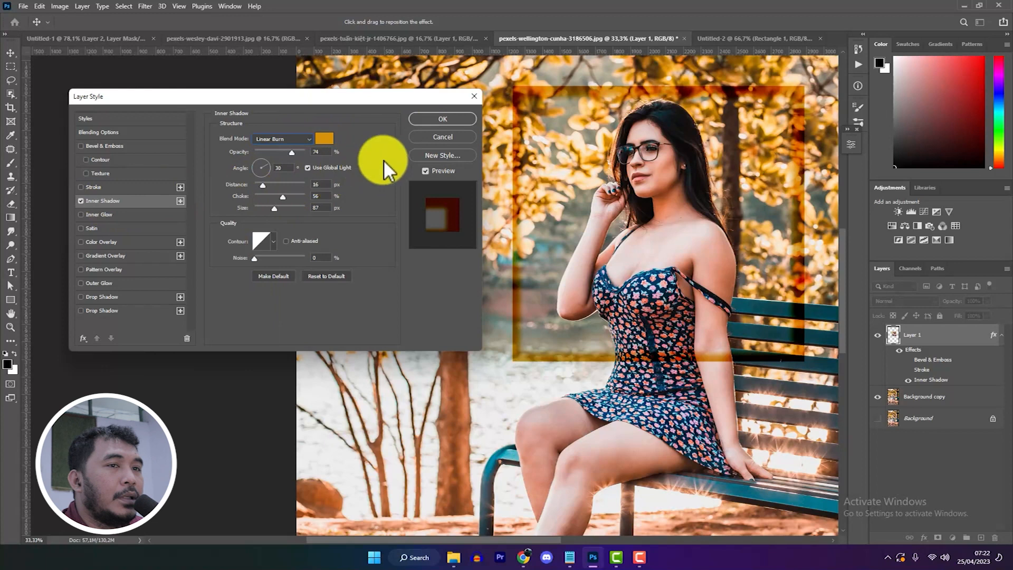
{"action": "left_click", "coordinate": [441, 119]}
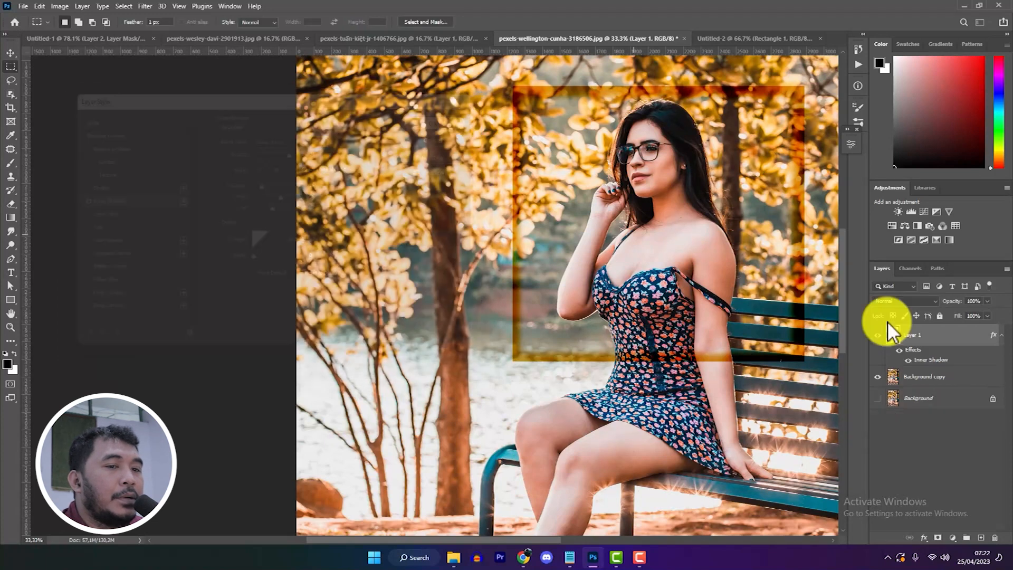
Hide the Background copy layer so that only Layer 1 shows against transparency
{"action": "left_click", "coordinate": [878, 376]}
{"action": "scroll", "coordinate": [558, 335], "scroll_direction": "up", "scroll_amount": 3}
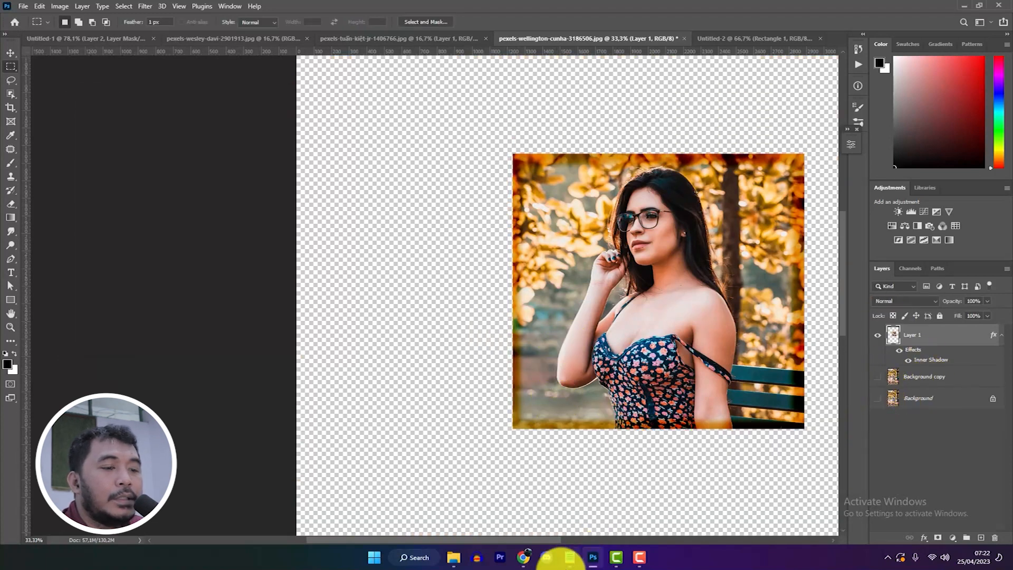
{"action": "left_click_drag", "start_coordinate": [515, 540], "coordinate": [580, 540]}
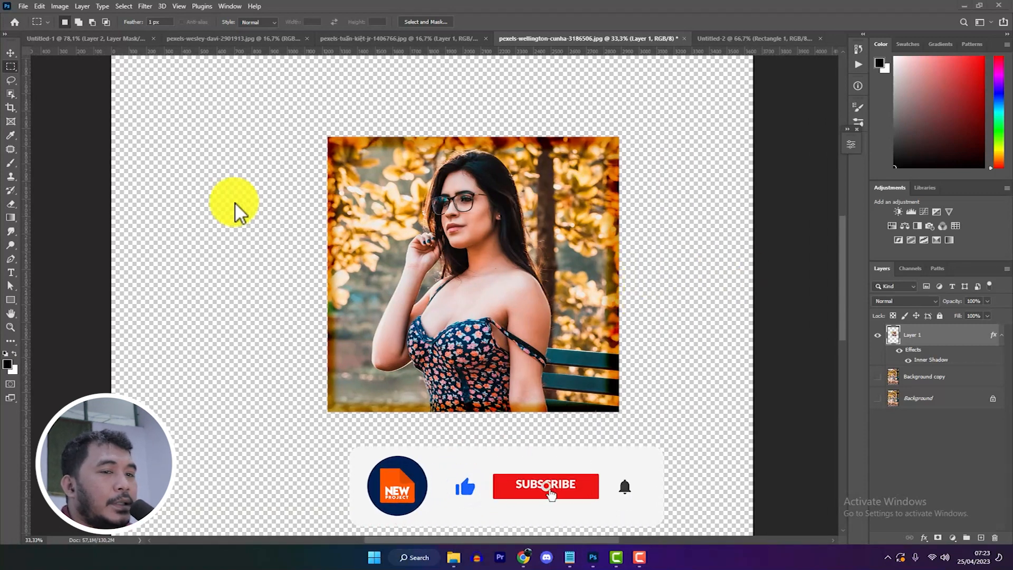
{"action": "double_click", "coordinate": [915, 350]}
{"action": "left_click_drag", "start_coordinate": [339, 113], "coordinate": [196, 118]}
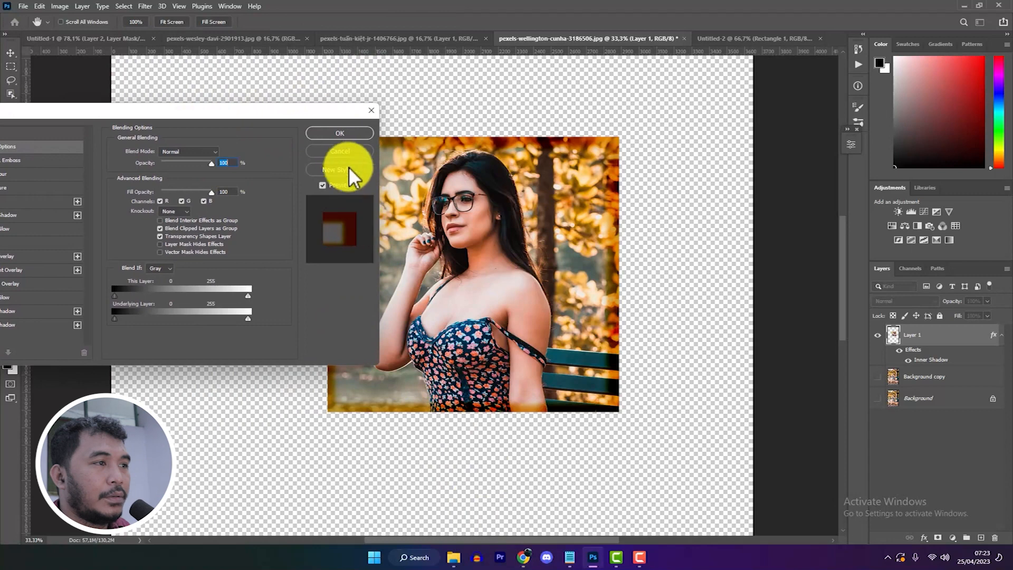
{"action": "left_click", "coordinate": [340, 133]}
{"action": "left_click_drag", "start_coordinate": [555, 540], "coordinate": [516, 538]}
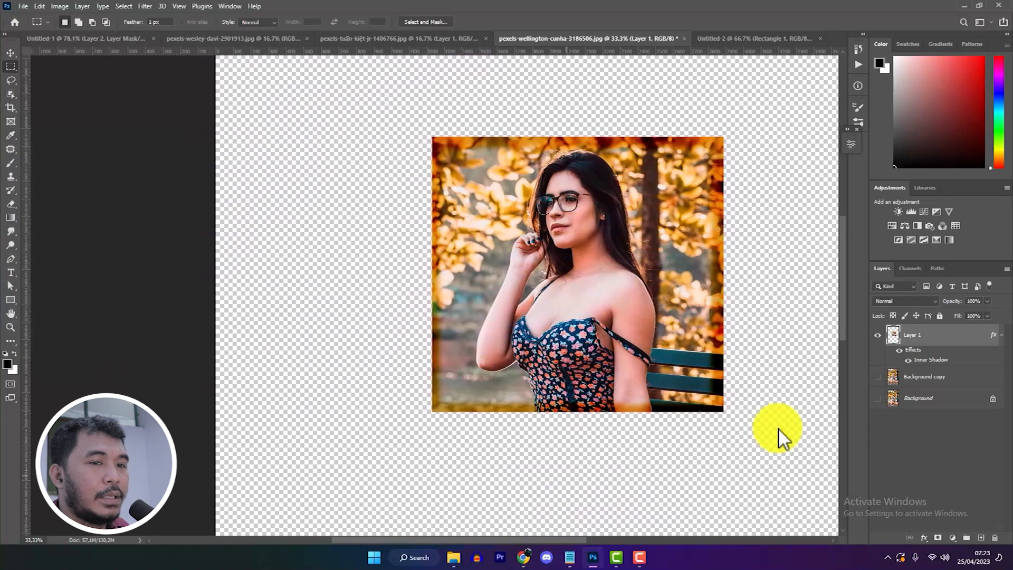
Reopen Layer 1's layer style and add the Inner Glow effect, switching Inner Shadow off and on again for comparison
{"action": "double_click", "coordinate": [913, 351]}
{"action": "left_click_drag", "start_coordinate": [258, 134], "coordinate": [258, 186]}
{"action": "left_click", "coordinate": [58, 309]}
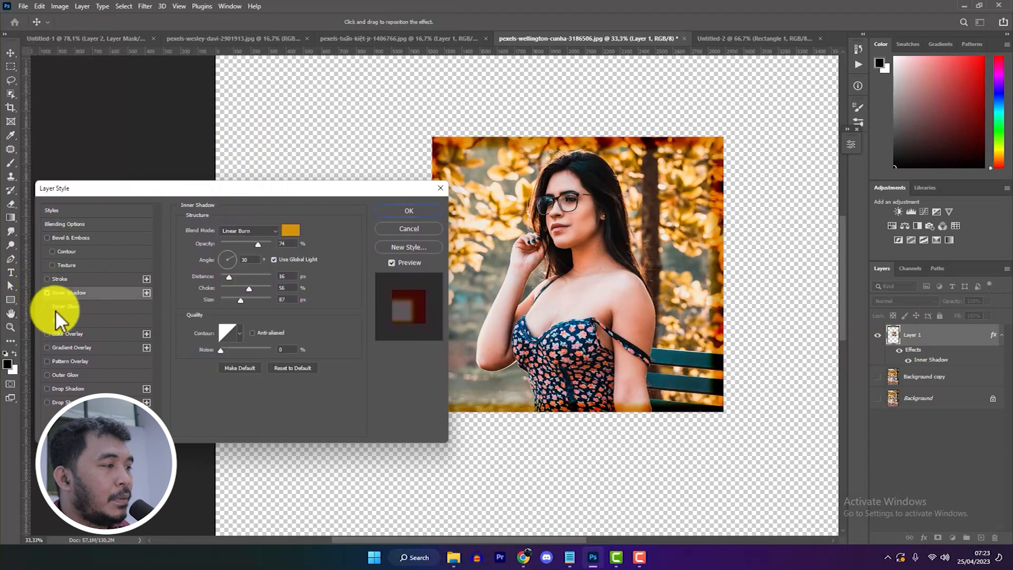
{"action": "left_click", "coordinate": [47, 293]}
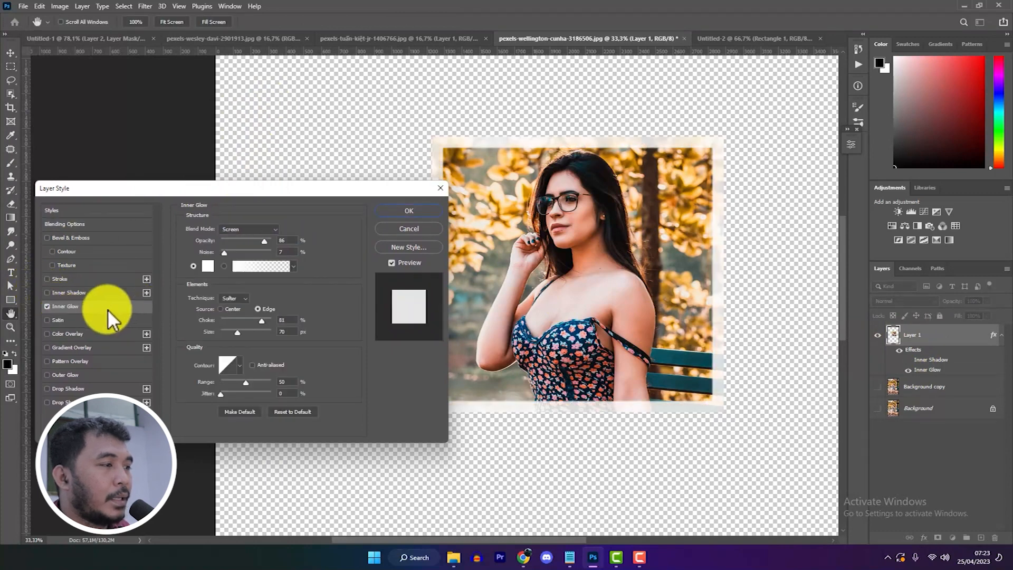
{"action": "left_click", "coordinate": [71, 294]}
{"action": "left_click_drag", "start_coordinate": [253, 185], "coordinate": [246, 113]}
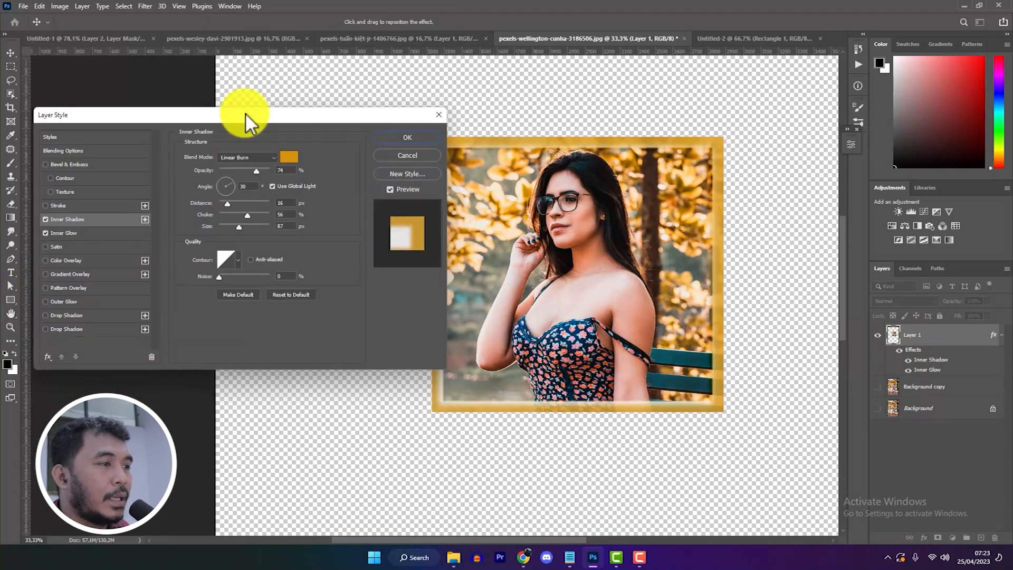
Add a Gradient Overlay using the yellow-to-pink preset from the Oranges group, and apply the layer style
{"action": "left_click", "coordinate": [63, 274]}
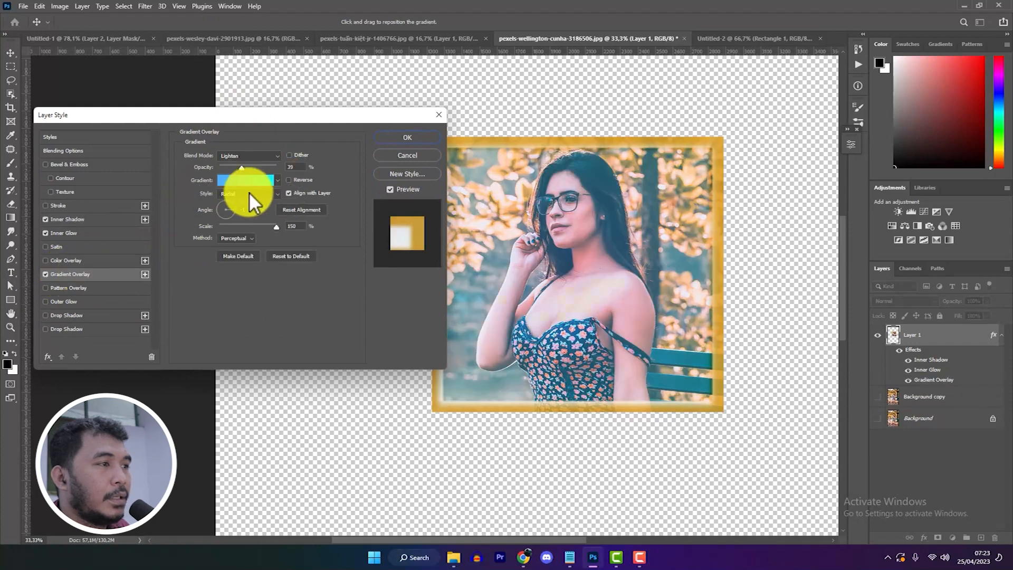
{"action": "left_click", "coordinate": [245, 180]}
{"action": "left_click", "coordinate": [561, 237]}
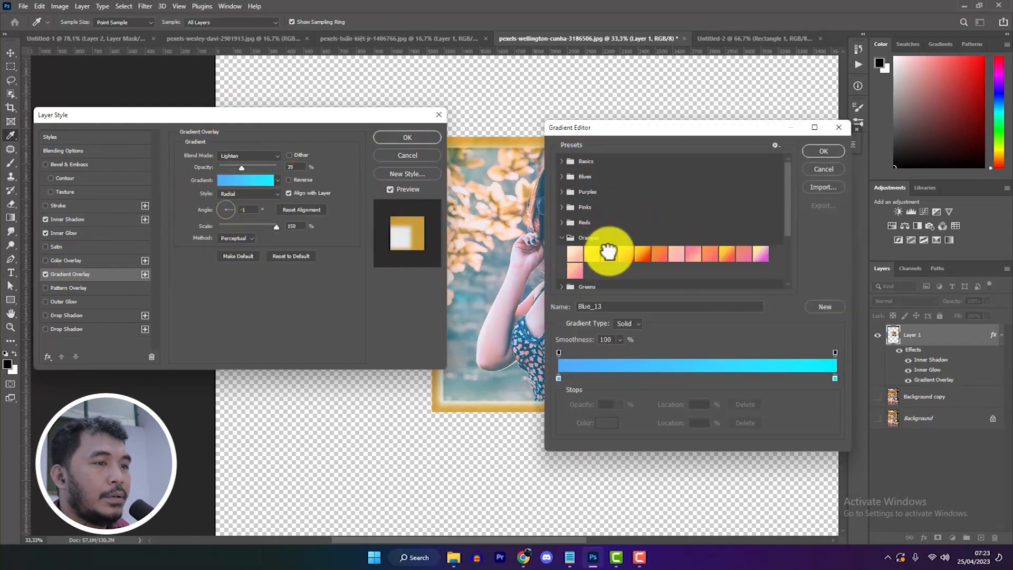
{"action": "left_click", "coordinate": [610, 255]}
{"action": "left_click", "coordinate": [821, 152]}
{"action": "left_click_drag", "start_coordinate": [319, 111], "coordinate": [301, 203]}
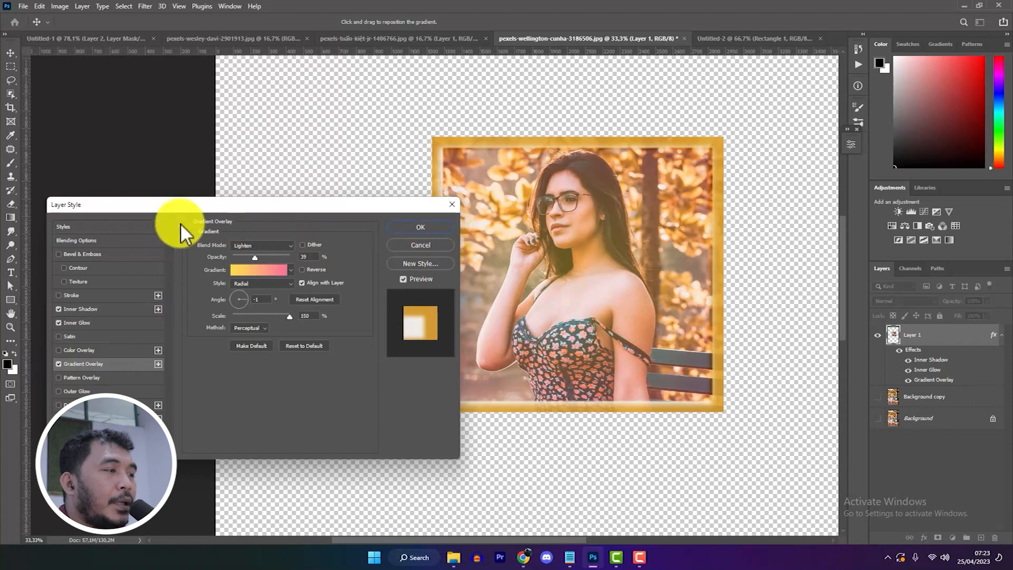
{"action": "left_click", "coordinate": [438, 229]}
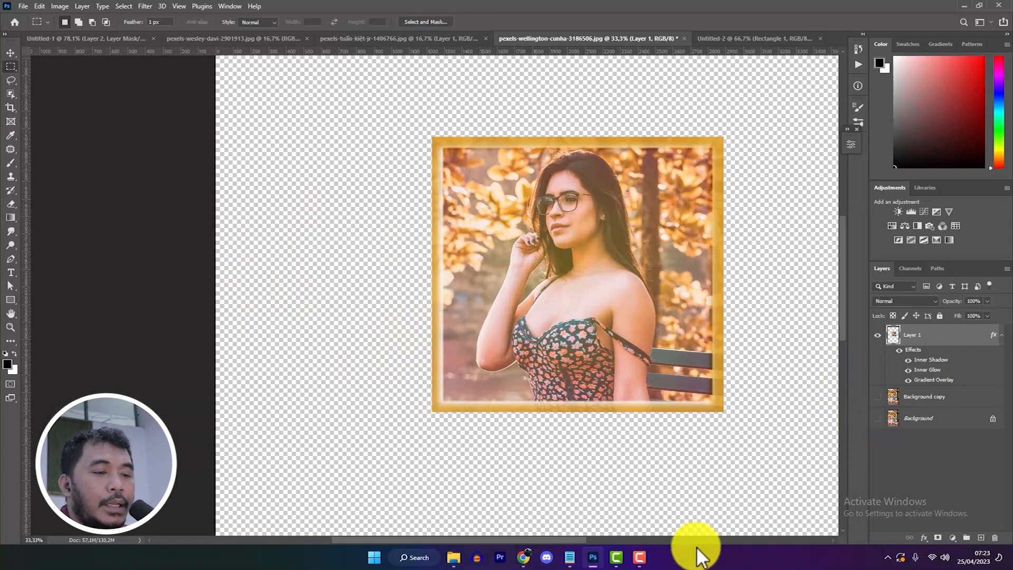
Switch to the LIST Tutorial note in Notepad to check the remaining topics, and return to Photoshop
{"action": "left_click", "coordinate": [549, 559]}
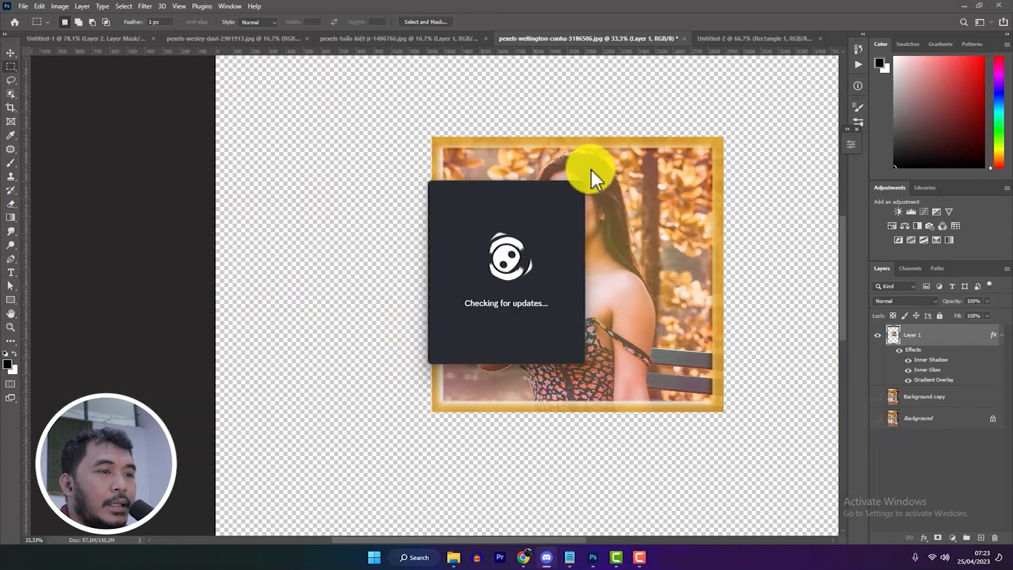
{"action": "left_click", "coordinate": [571, 556]}
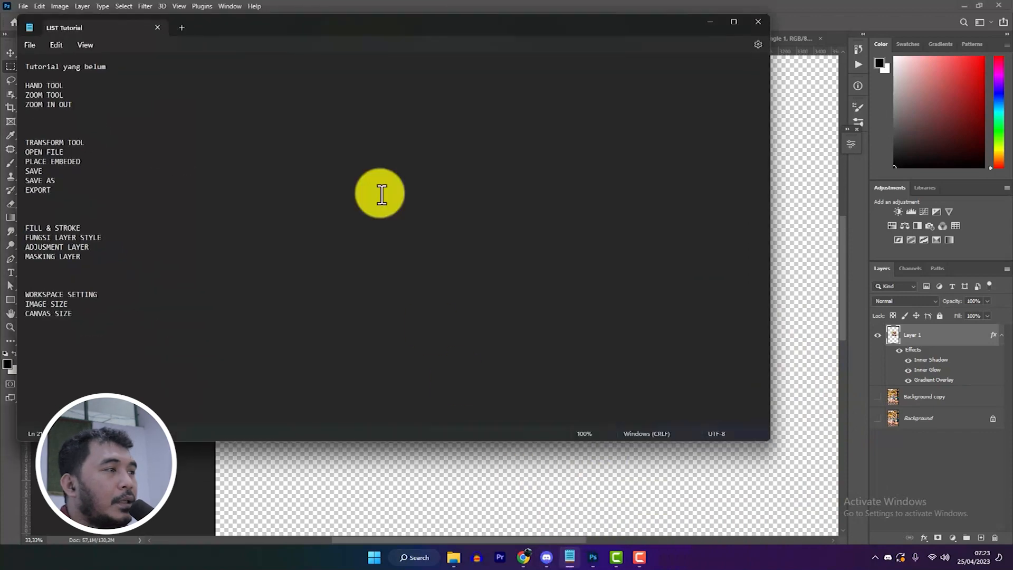
{"action": "left_click", "coordinate": [715, 21]}
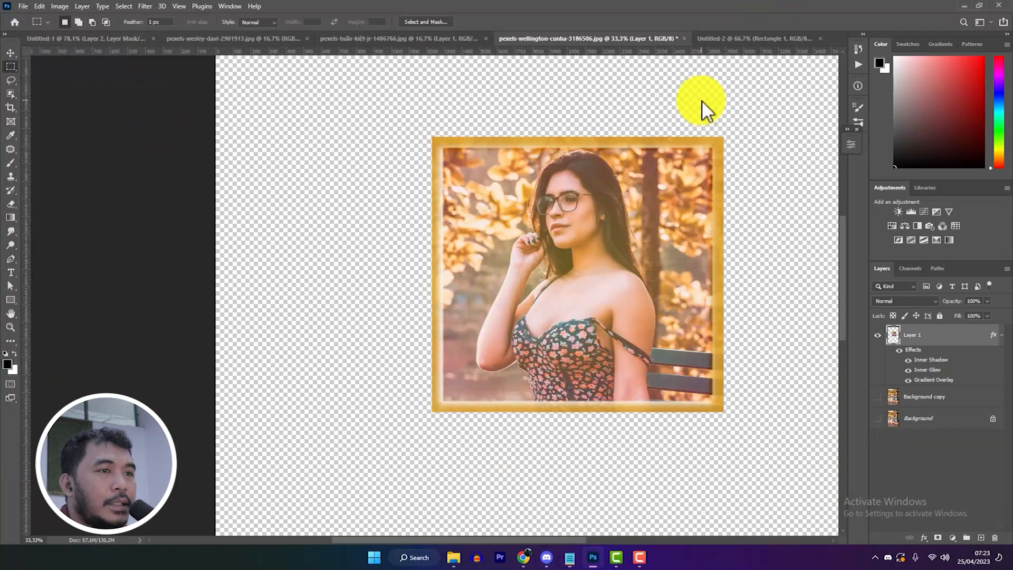
Show the Background copy layer and hide Layer 1, toggling Layer 1's visibility once to compare
{"action": "left_click", "coordinate": [878, 336]}
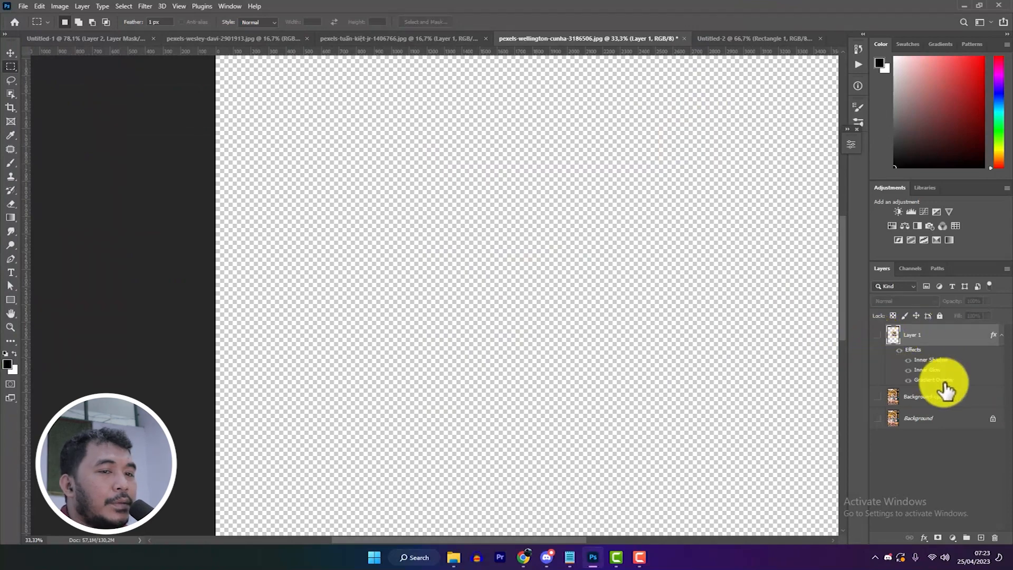
{"action": "left_click", "coordinate": [878, 396]}
{"action": "left_click_drag", "start_coordinate": [543, 540], "coordinate": [580, 544]}
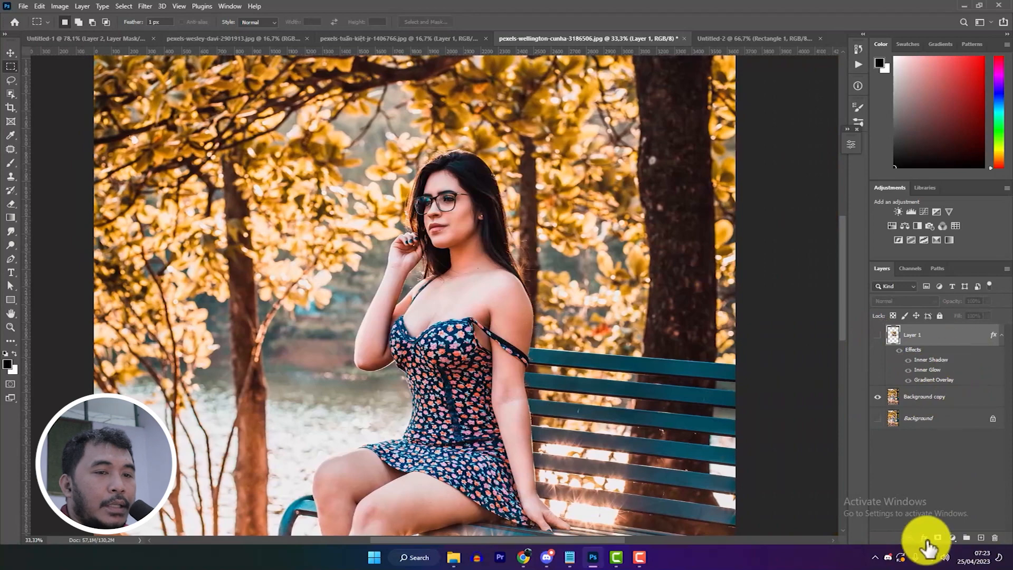
{"action": "left_click", "coordinate": [877, 335]}
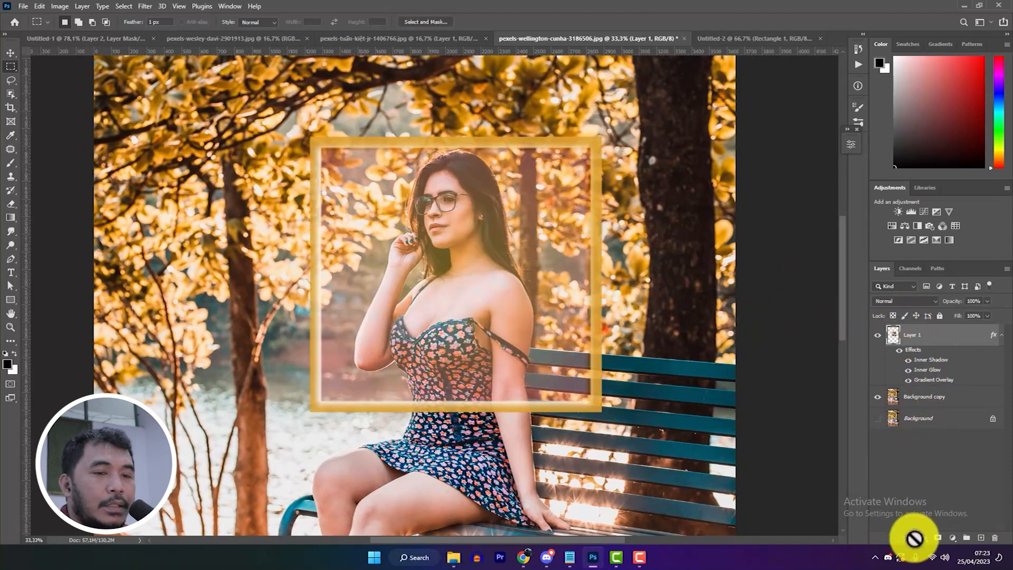
{"action": "left_click", "coordinate": [878, 335]}
{"action": "left_click", "coordinate": [953, 538]}
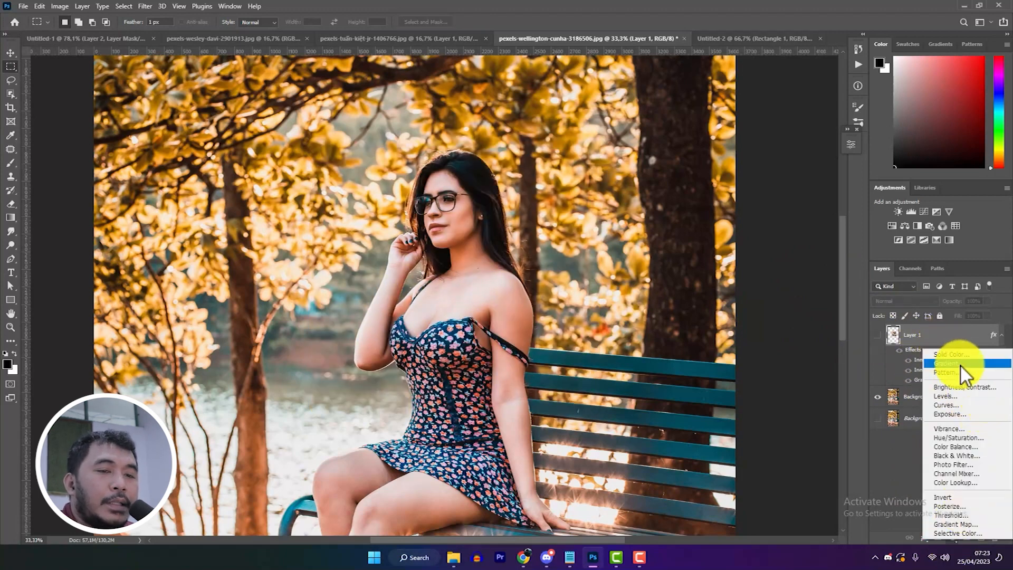
{"action": "left_click", "coordinate": [961, 333]}
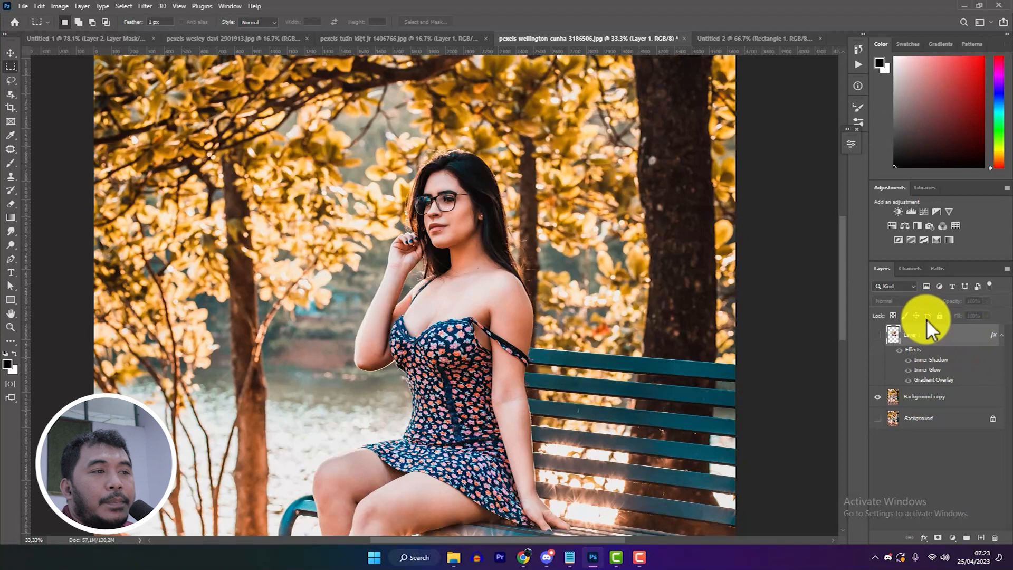
{"action": "scroll", "coordinate": [842, 293], "scroll_direction": "down", "scroll_amount": 1}
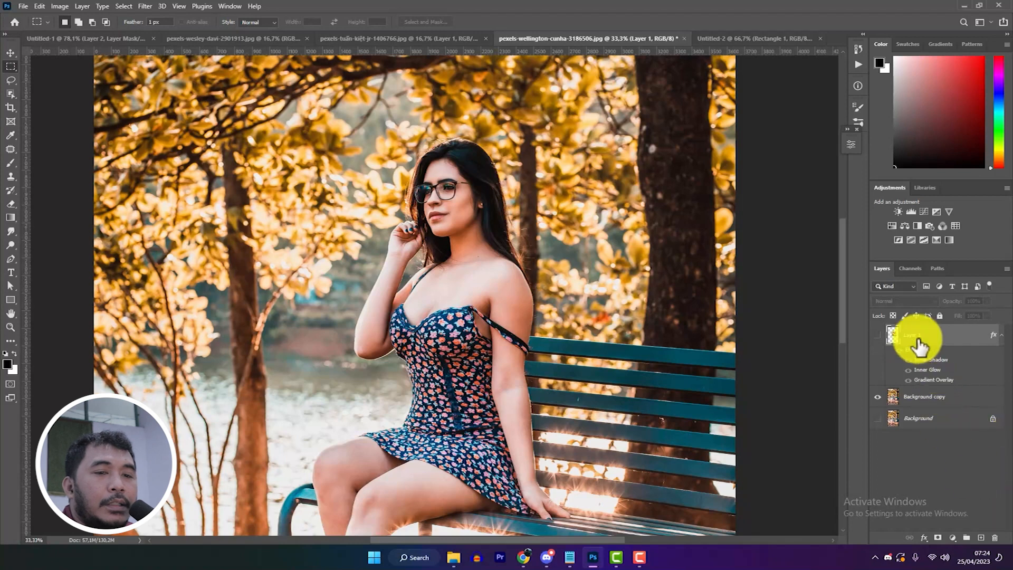
Add a Curves adjustment above the Background copy layer, darken the midtones with input 105 and output 70, and hide the adjustment
{"action": "left_click", "coordinate": [941, 399]}
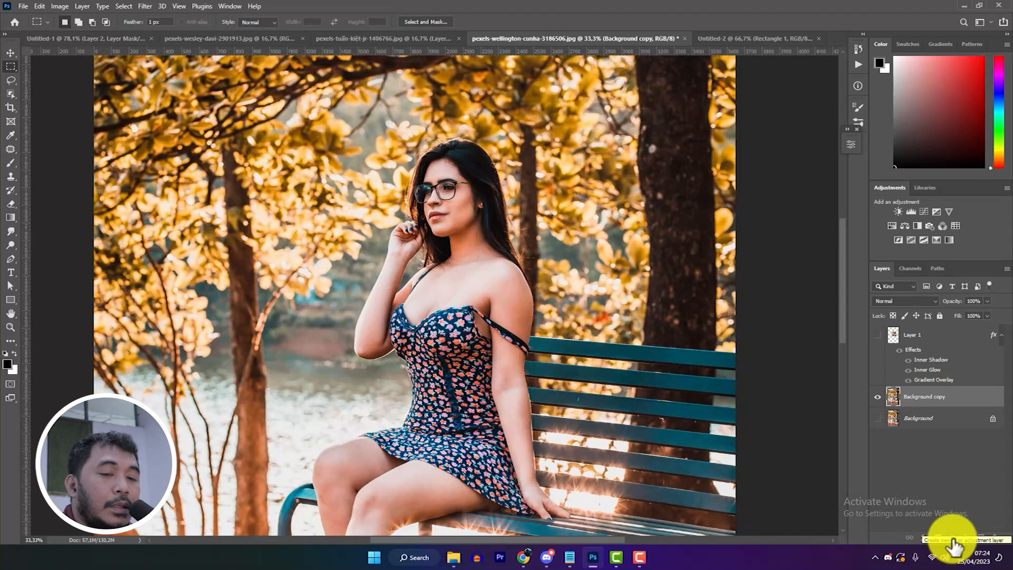
{"action": "left_click", "coordinate": [955, 538]}
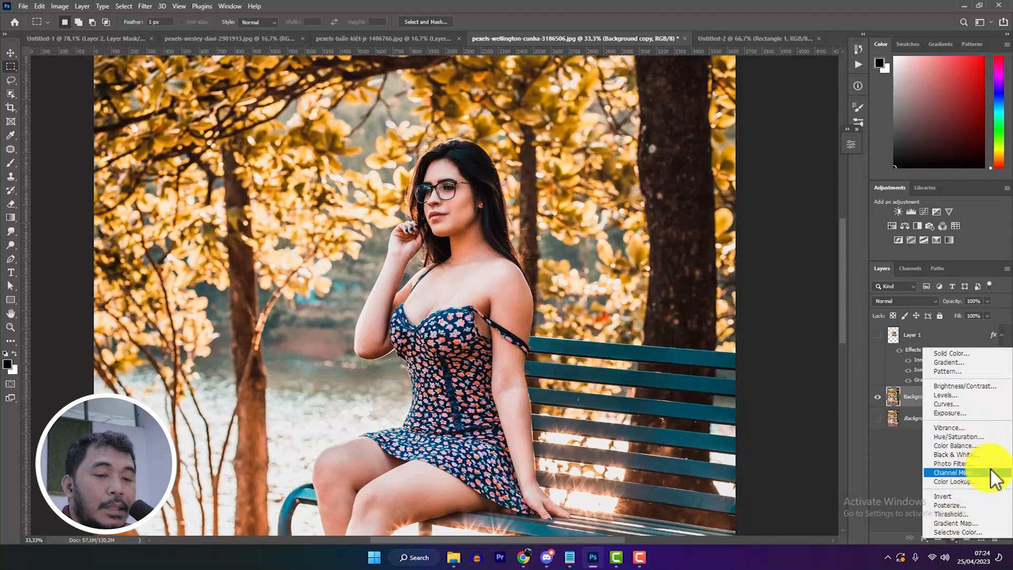
{"action": "left_click", "coordinate": [959, 404]}
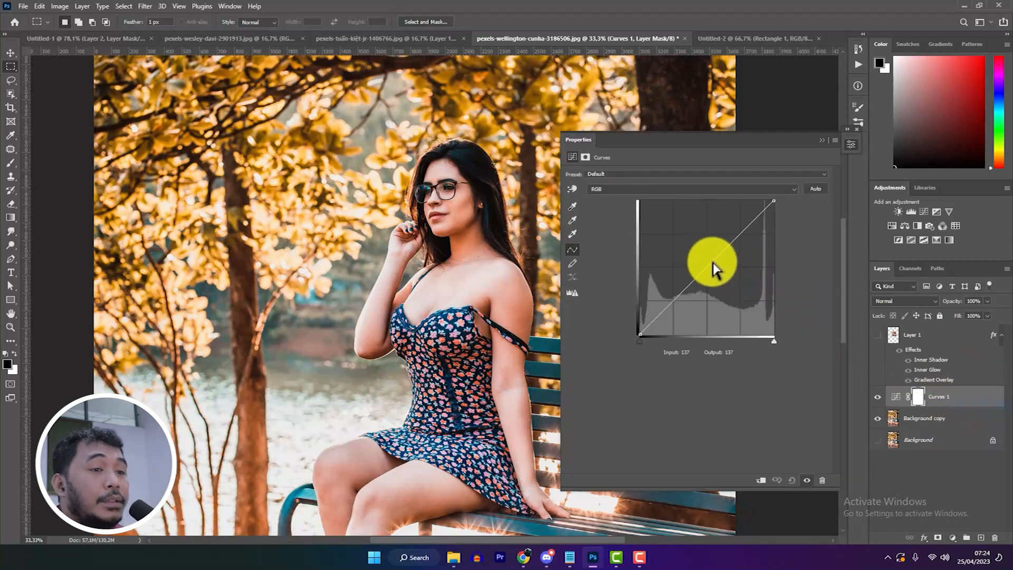
{"action": "left_click_drag", "start_coordinate": [710, 266], "coordinate": [695, 298]}
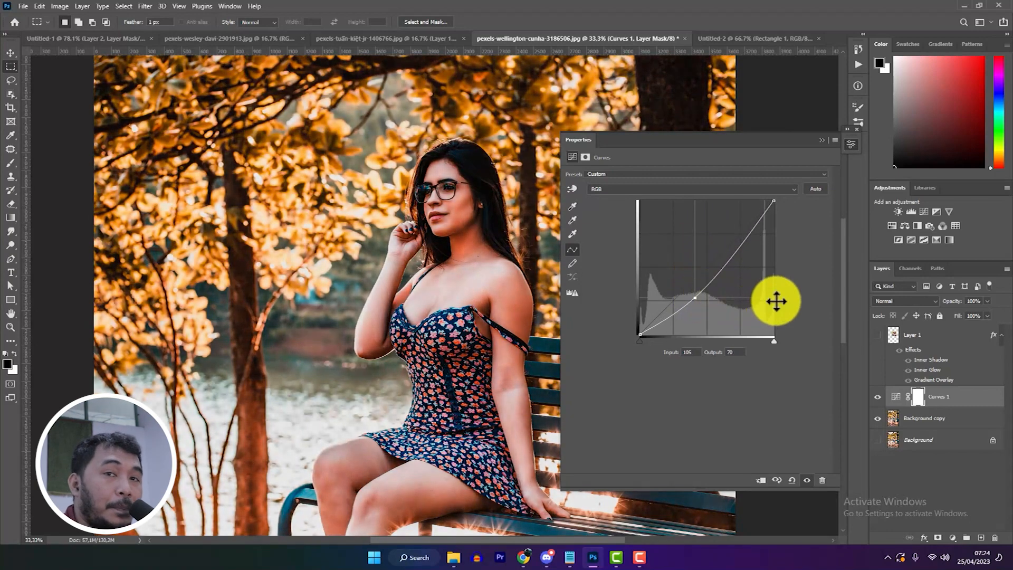
{"action": "left_click", "coordinate": [827, 141]}
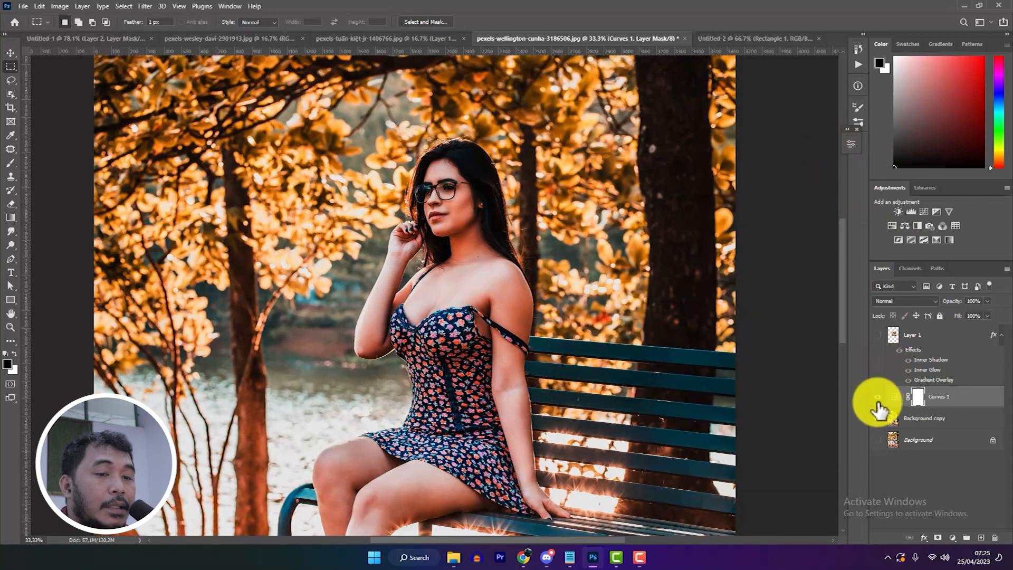
{"action": "left_click", "coordinate": [878, 396]}
Add a Hue/Saturation adjustment layer with hue -6 and saturation +9, and hide it
{"action": "left_click", "coordinate": [957, 537]}
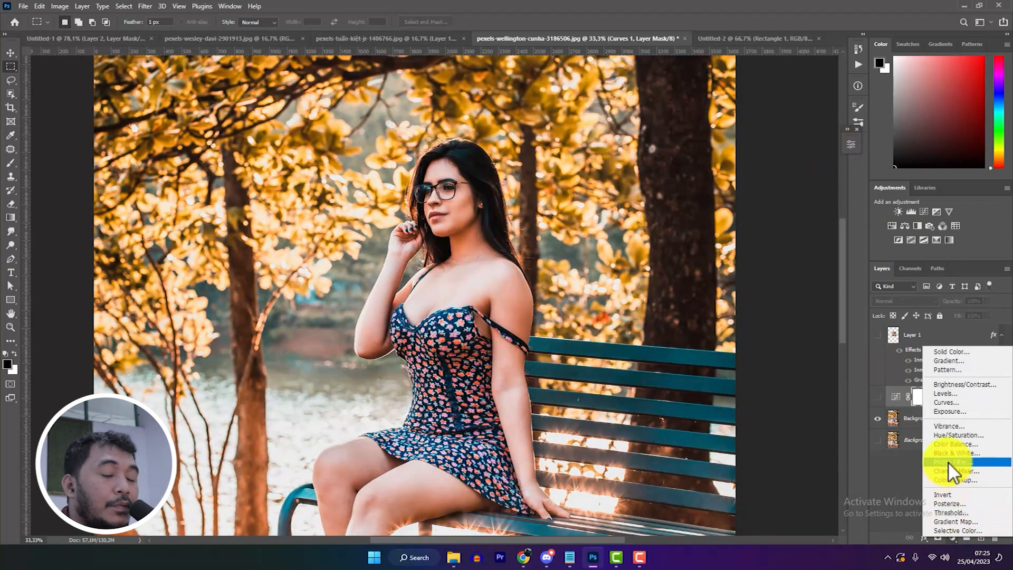
{"action": "left_click", "coordinate": [971, 435]}
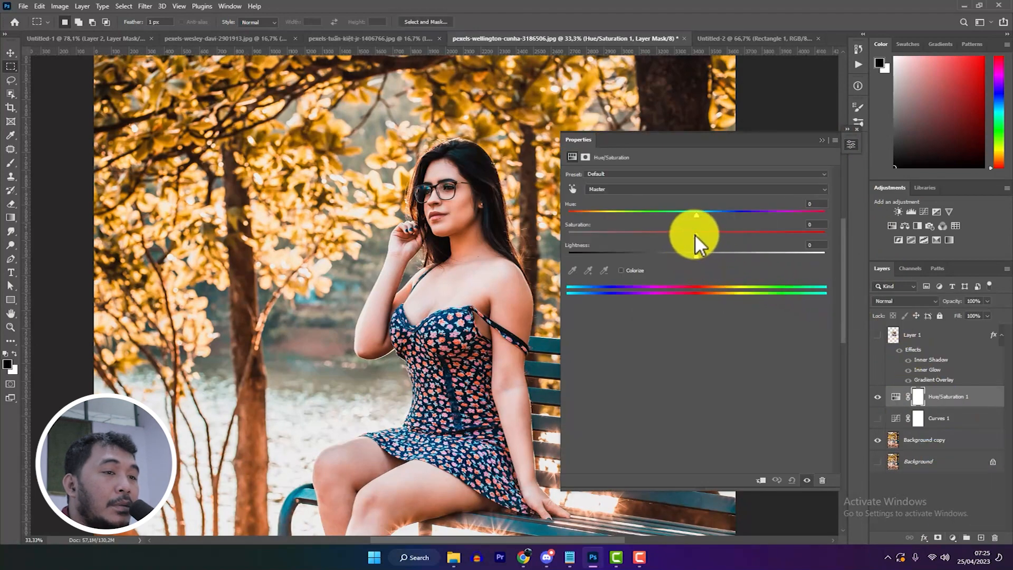
{"action": "left_click_drag", "start_coordinate": [695, 234], "coordinate": [710, 236]}
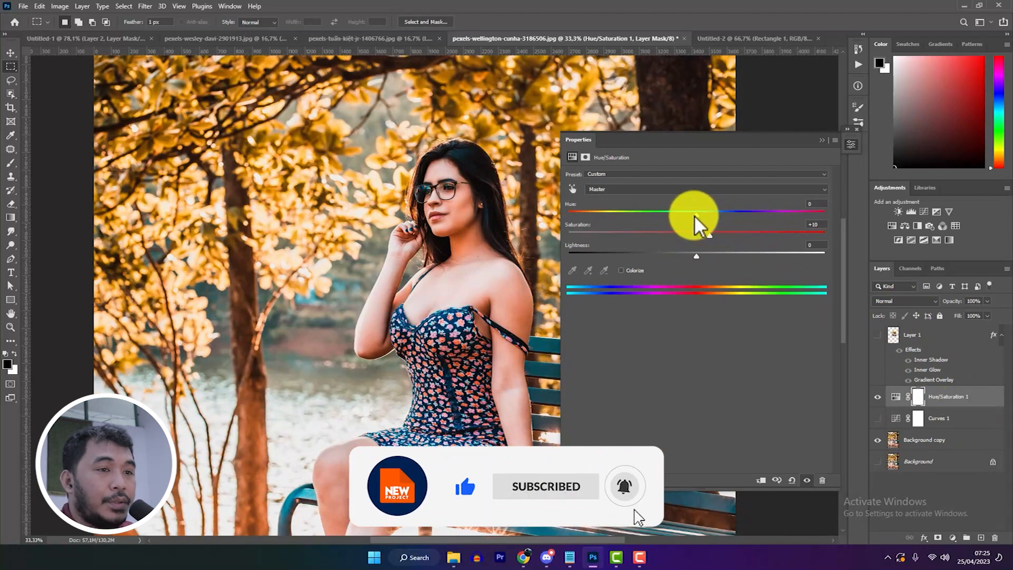
{"action": "mouse_move", "coordinate": [694, 214]}
{"action": "left_mouse_down"}
{"action": "mouse_move", "coordinate": [726, 220]}
{"action": "mouse_move", "coordinate": [687, 219]}
{"action": "left_mouse_up"}
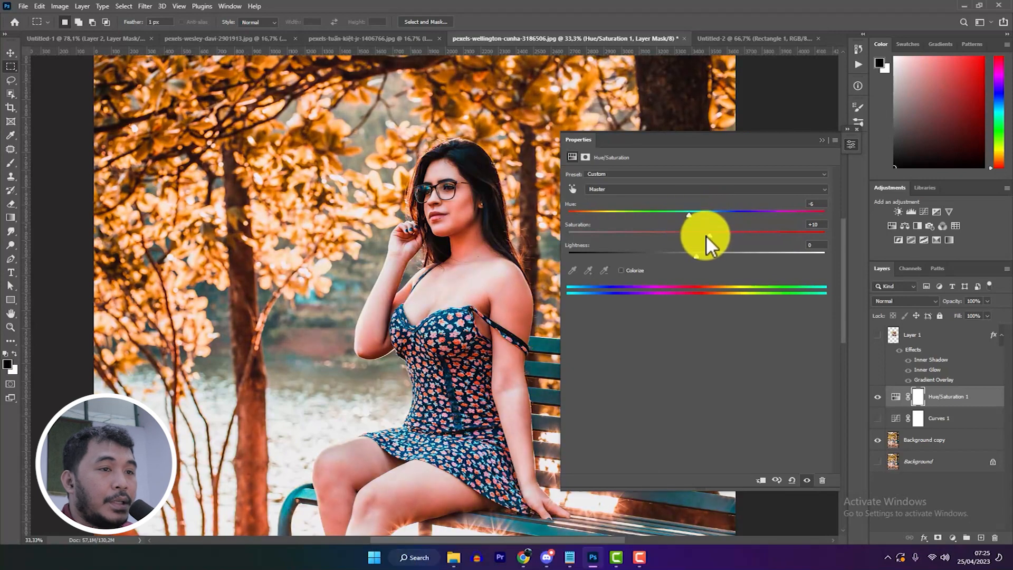
{"action": "left_click_drag", "start_coordinate": [738, 240], "coordinate": [681, 239]}
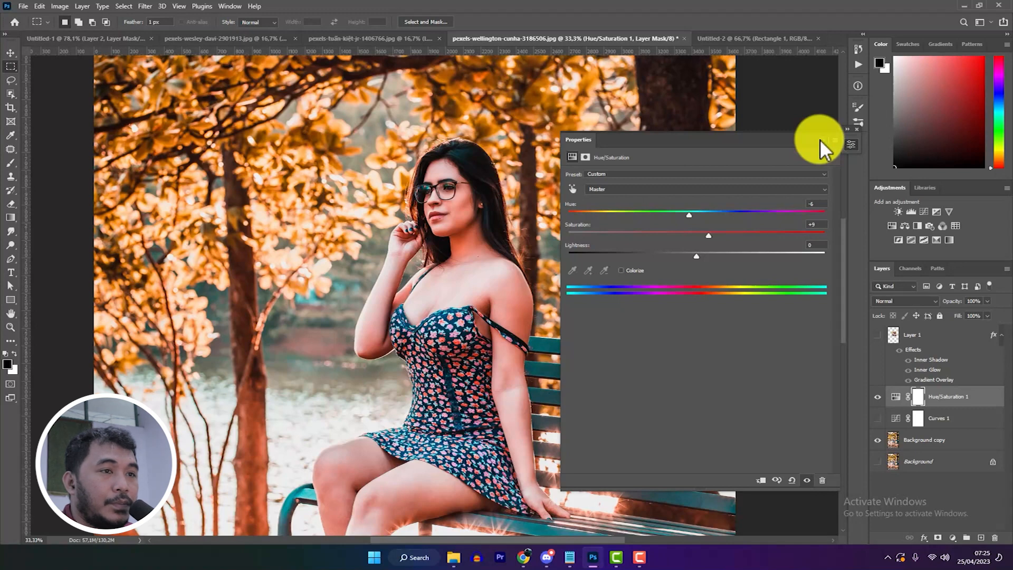
{"action": "left_click", "coordinate": [851, 144]}
{"action": "left_click", "coordinate": [877, 397]}
Add a Color Lookup adjustment layer above Hue/Saturation 1 and narrow its properties area
{"action": "left_click", "coordinate": [953, 537]}
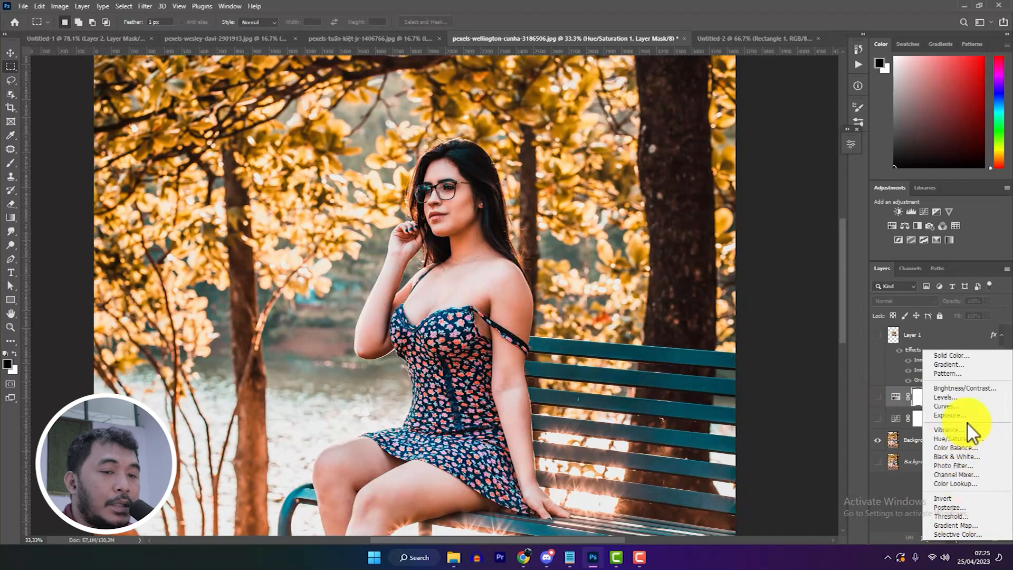
{"action": "left_click", "coordinate": [965, 485]}
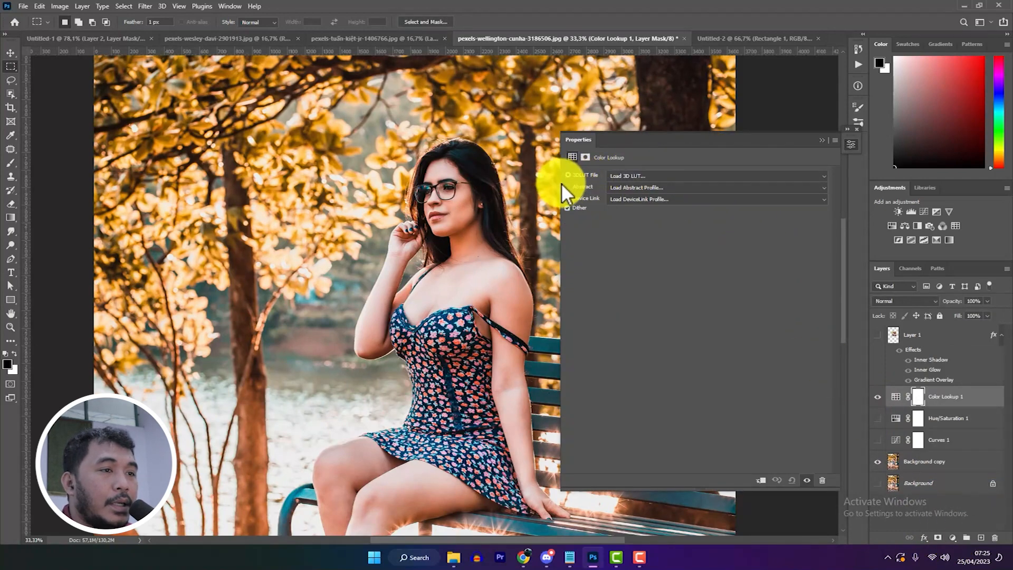
{"action": "left_click_drag", "start_coordinate": [560, 259], "coordinate": [614, 272]}
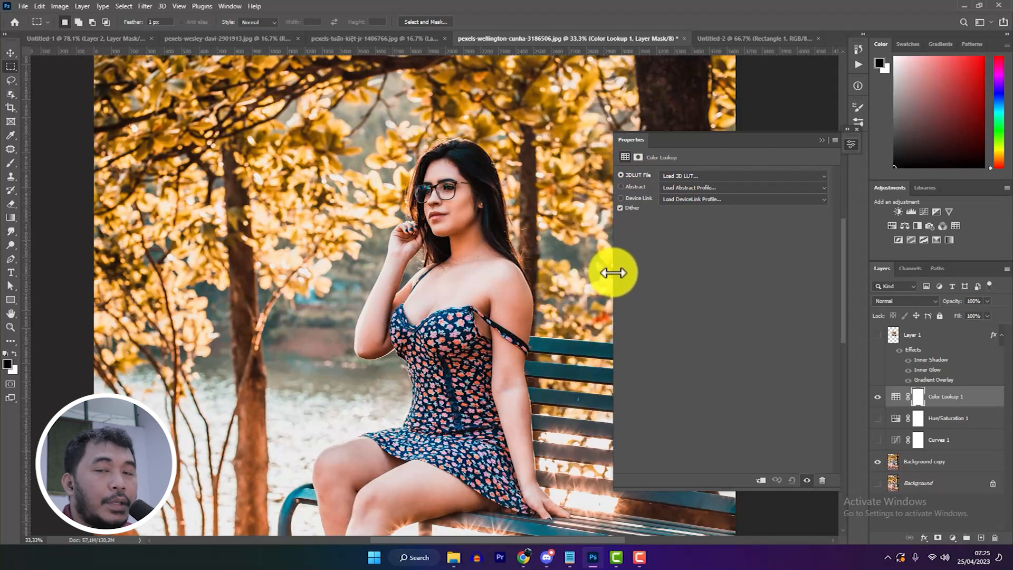
{"action": "left_click", "coordinate": [741, 179]}
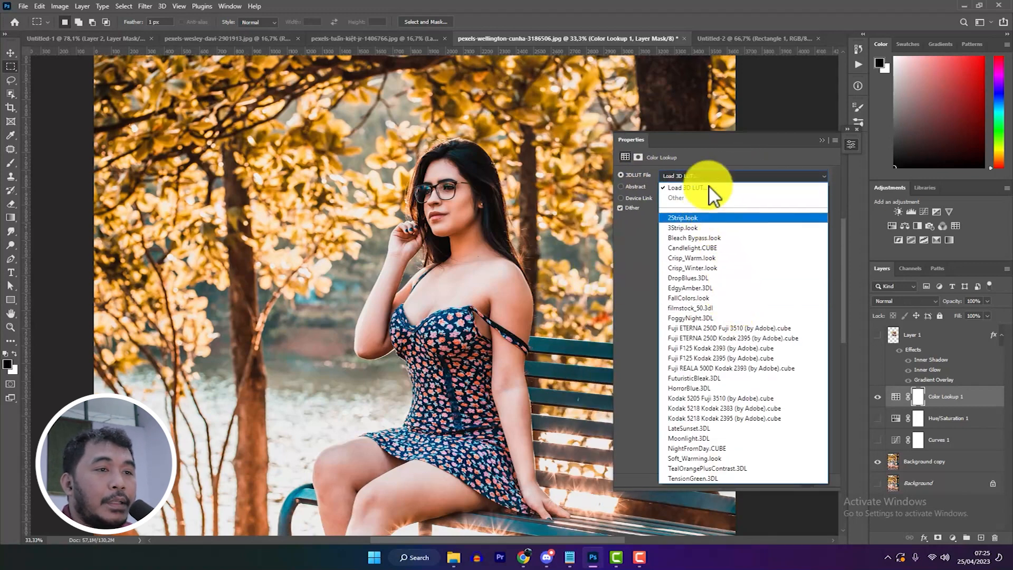
{"action": "left_click", "coordinate": [681, 188]}
{"action": "left_click_drag", "start_coordinate": [742, 76], "coordinate": [492, 68]}
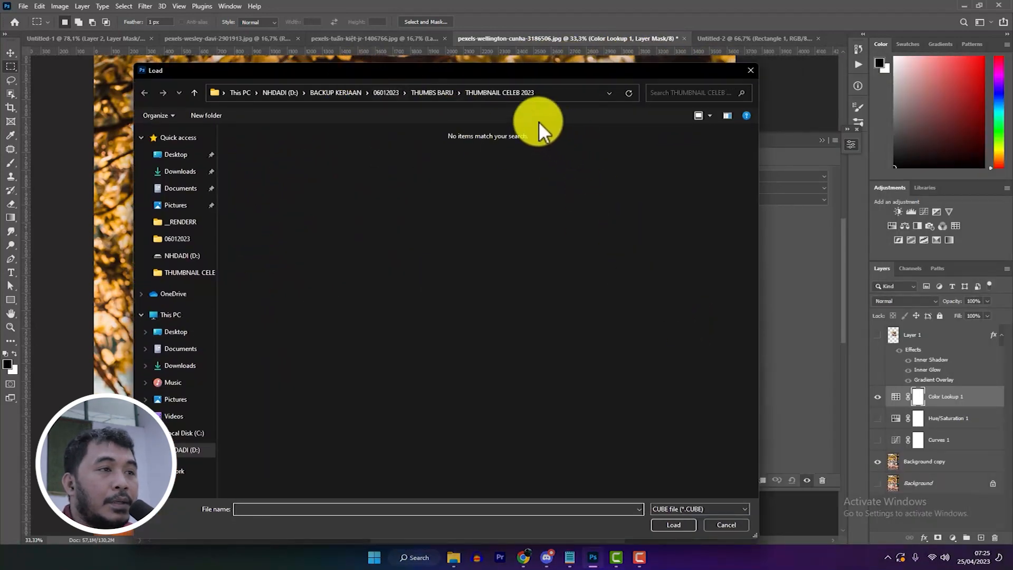
{"action": "left_click", "coordinate": [726, 525]}
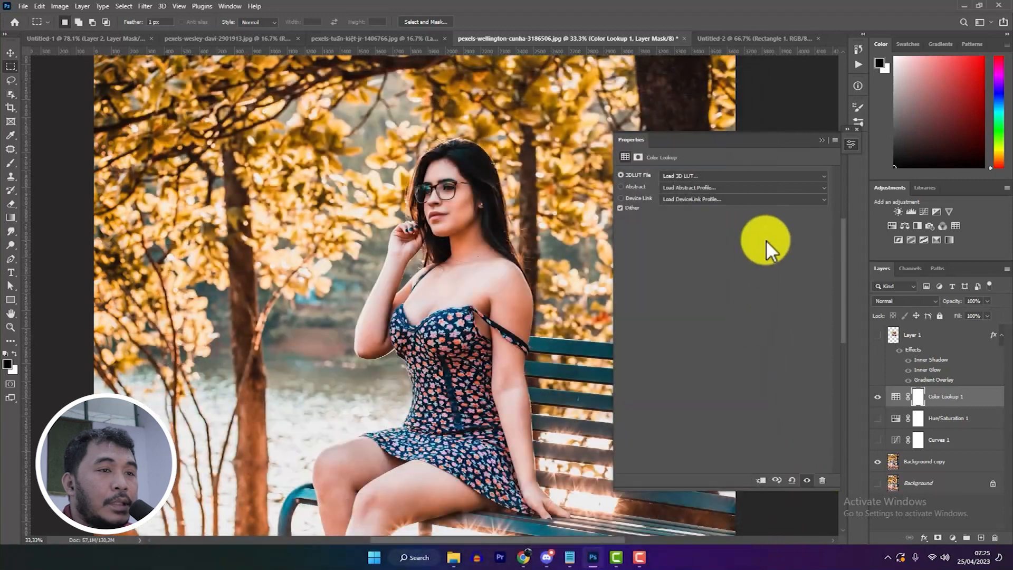
Try the EdgyAmber.3DL lookup, replace it with FoggyNight.3DL, and hide the Color Lookup layer
{"action": "left_click", "coordinate": [721, 179]}
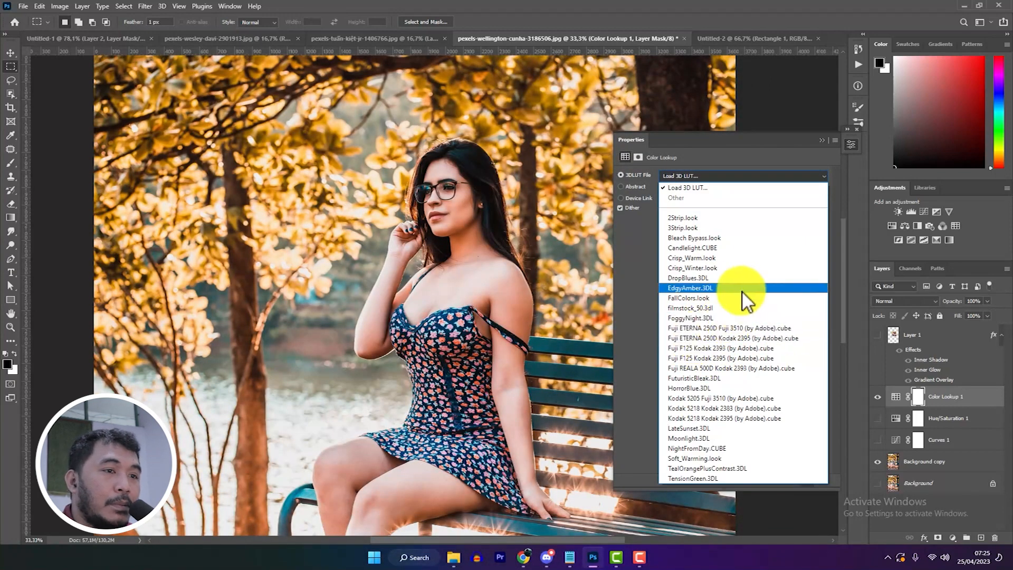
{"action": "left_click", "coordinate": [730, 288]}
{"action": "left_click", "coordinate": [742, 177]}
{"action": "left_click", "coordinate": [741, 307]}
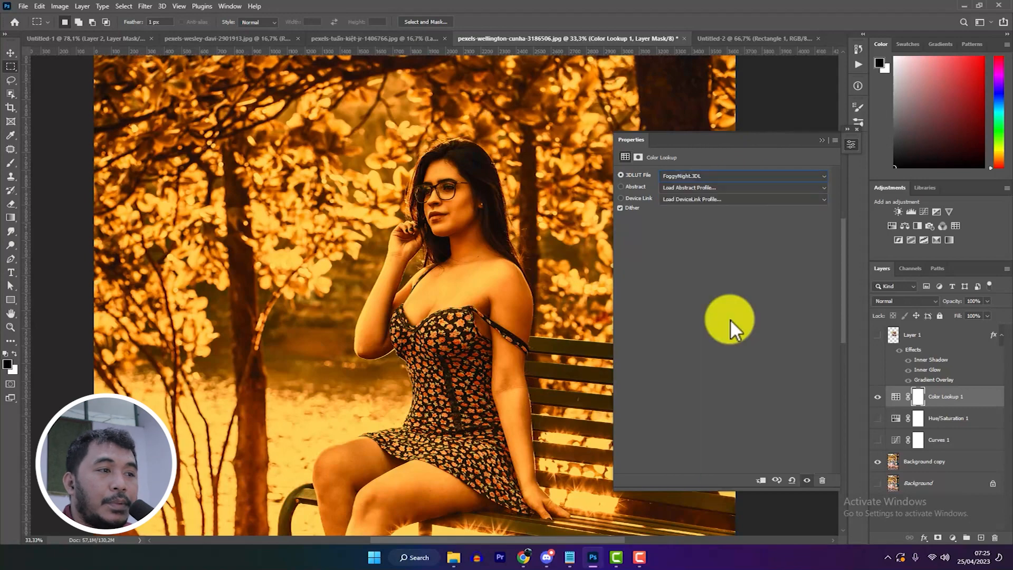
{"action": "left_click", "coordinate": [821, 140]}
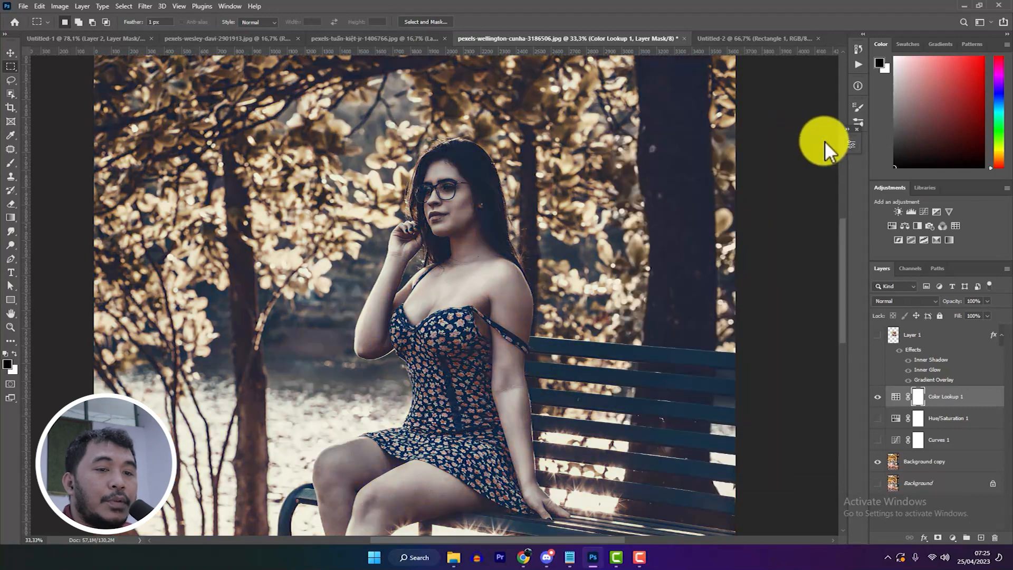
{"action": "left_click", "coordinate": [953, 538]}
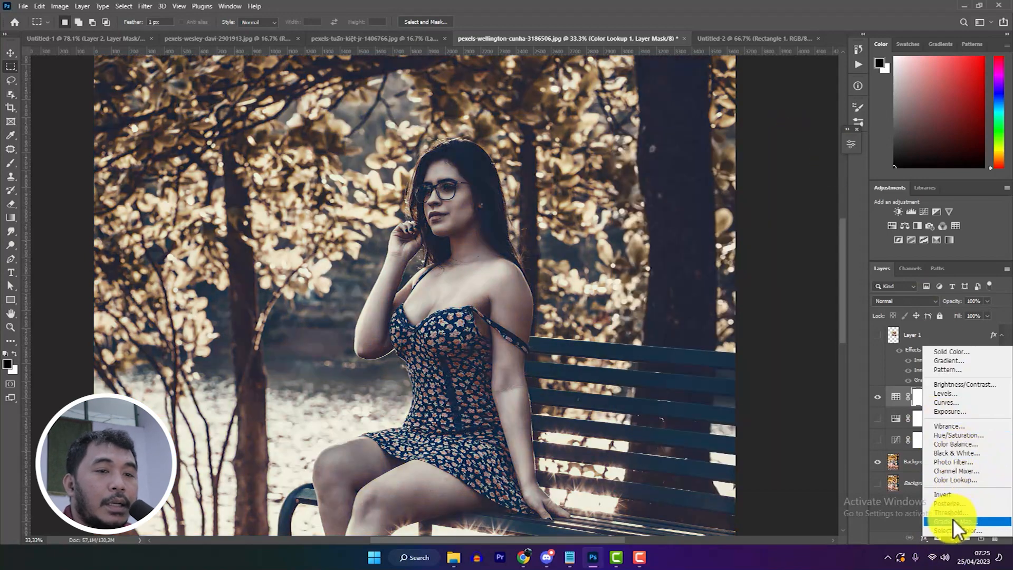
{"action": "left_click", "coordinate": [882, 378]}
{"action": "left_click", "coordinate": [876, 397]}
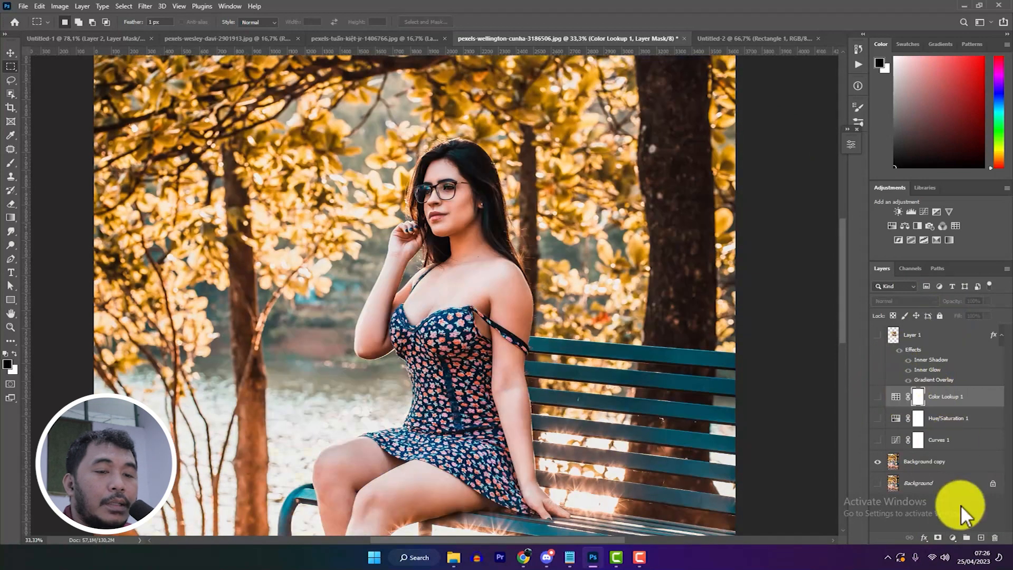
Add a Gradient Map adjustment layer using the cyan-to-magenta Purple_02 preset from the Purples group
{"action": "left_click", "coordinate": [953, 538]}
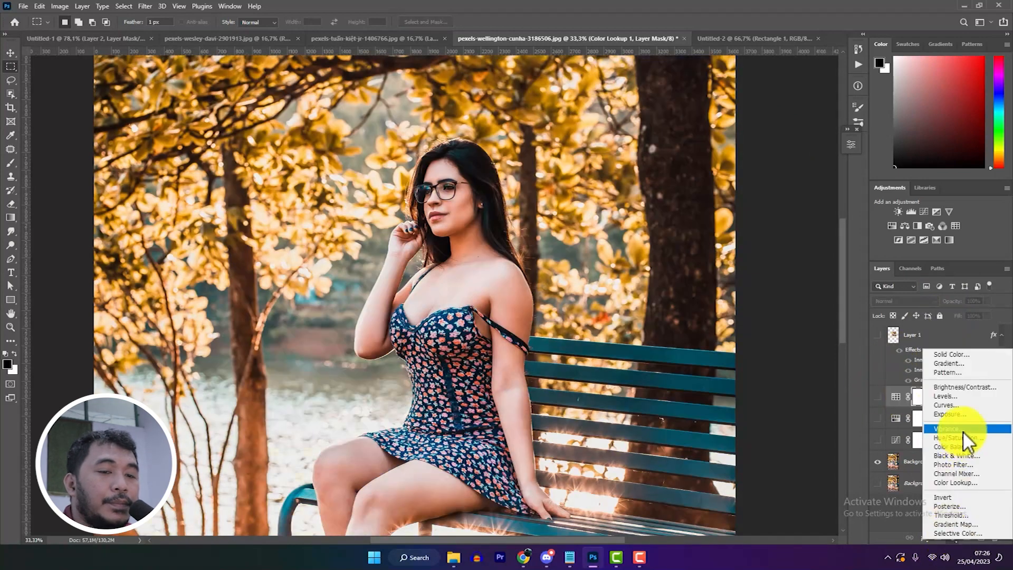
{"action": "left_click", "coordinate": [960, 524]}
{"action": "left_click", "coordinate": [692, 180]}
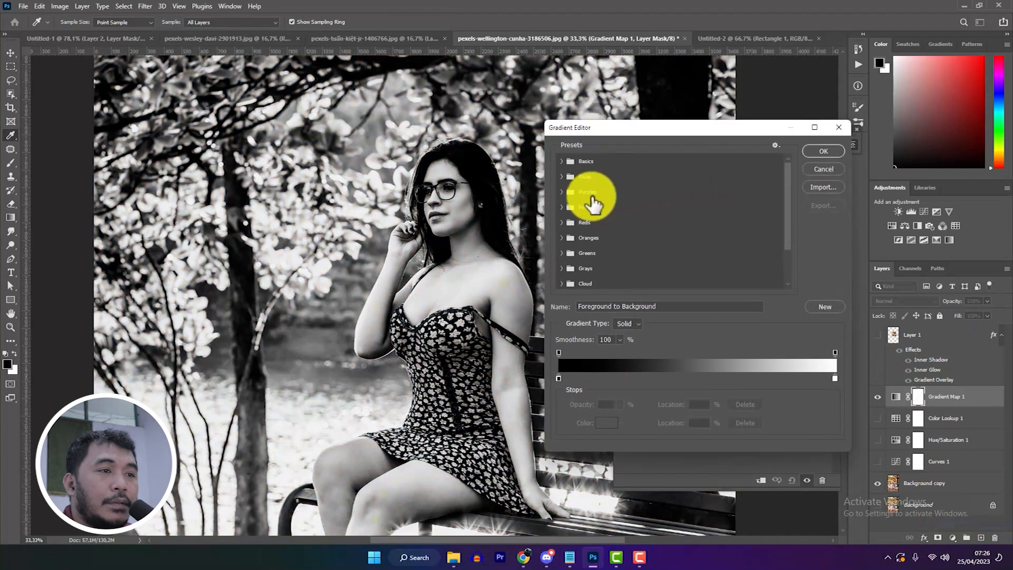
{"action": "left_click", "coordinate": [562, 194]}
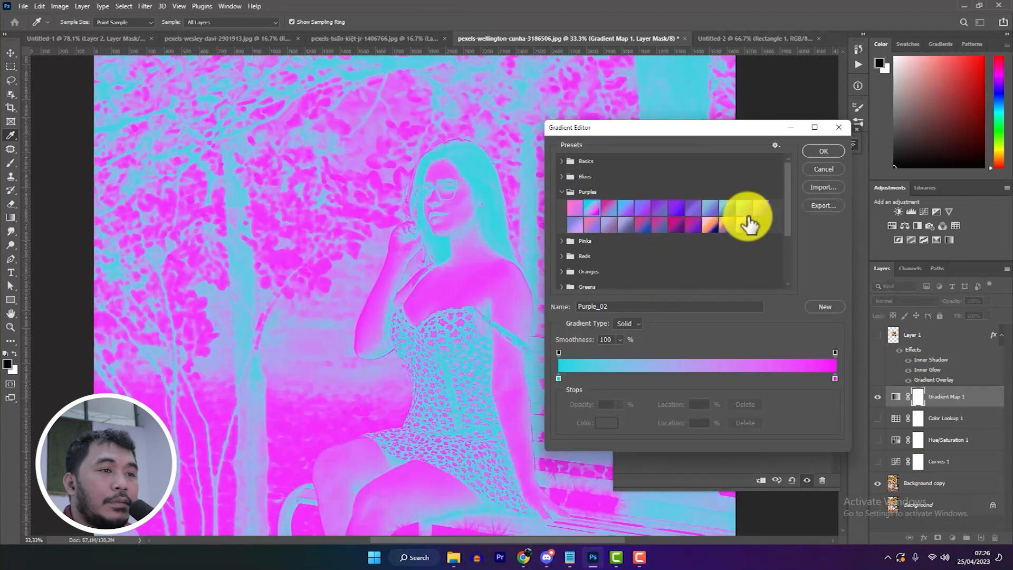
{"action": "left_click", "coordinate": [824, 151]}
Set the Gradient Map layer to Color Burn blending at 33% opacity, and hide it
{"action": "left_click", "coordinate": [921, 300]}
{"action": "left_click", "coordinate": [900, 315]}
{"action": "left_click_drag", "start_coordinate": [956, 305], "coordinate": [920, 311]}
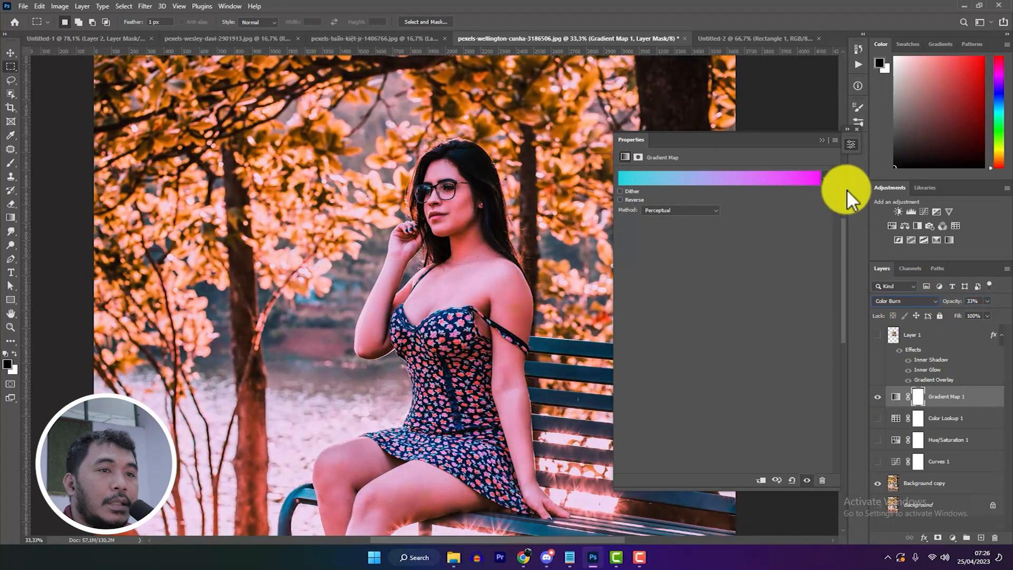
{"action": "left_click", "coordinate": [822, 140]}
{"action": "left_click", "coordinate": [877, 397]}
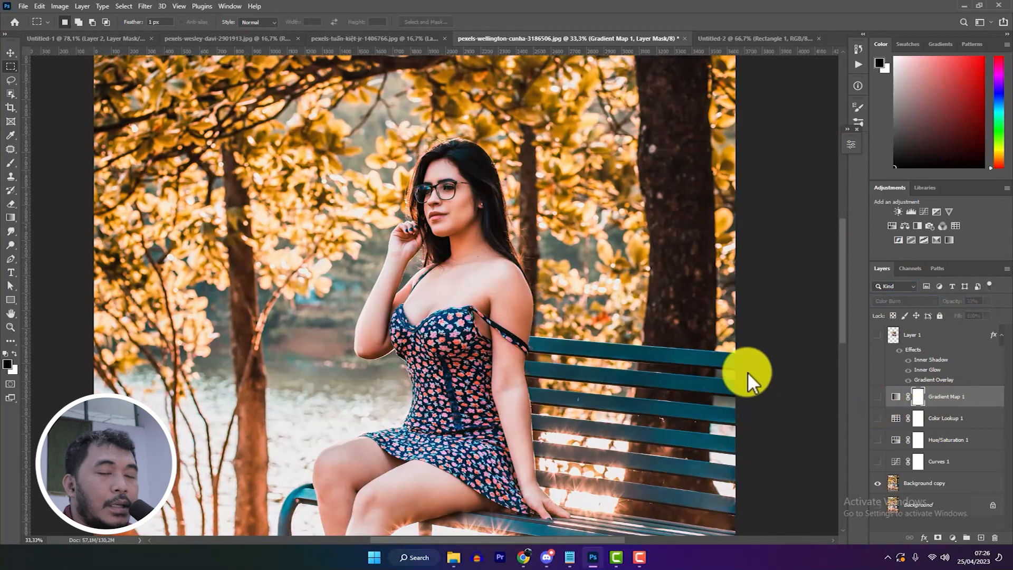
Switch to Notepad to check the next topic in the LIST Tutorial note, and return to Photoshop
{"action": "left_click", "coordinate": [953, 537]}
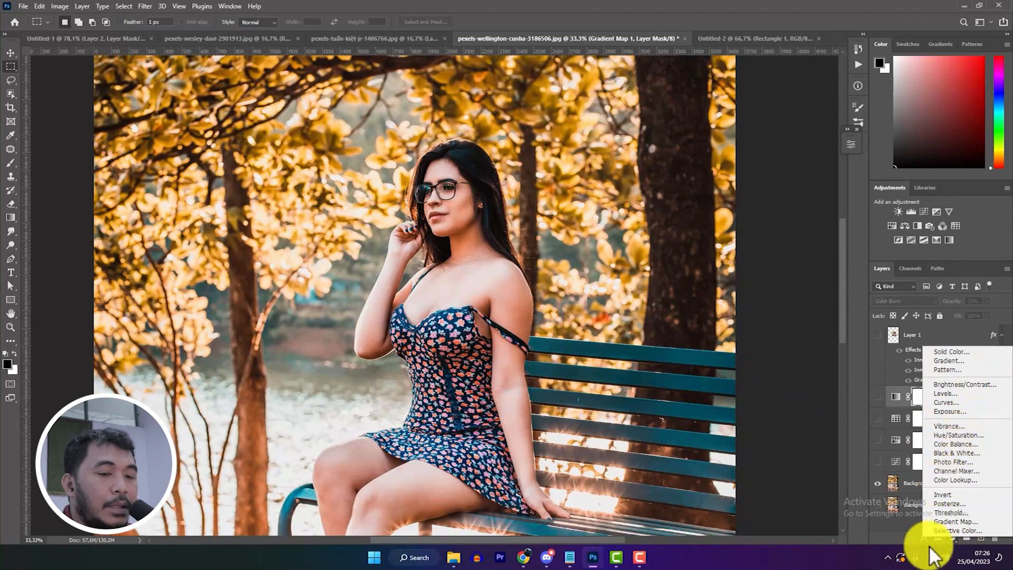
{"action": "key", "text": "Escape"}
{"action": "left_click", "coordinate": [570, 557]}
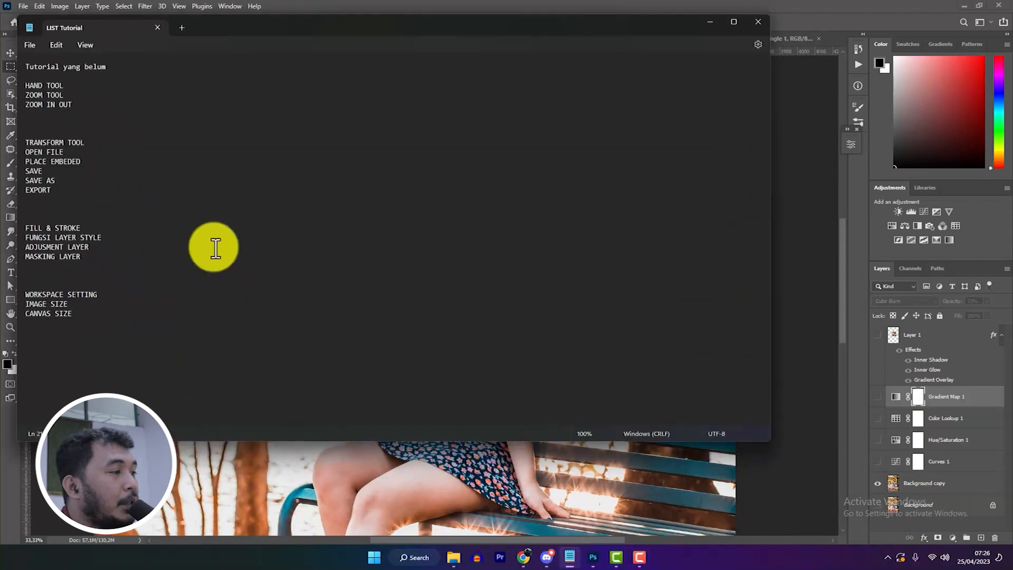
{"action": "left_click", "coordinate": [710, 21]}
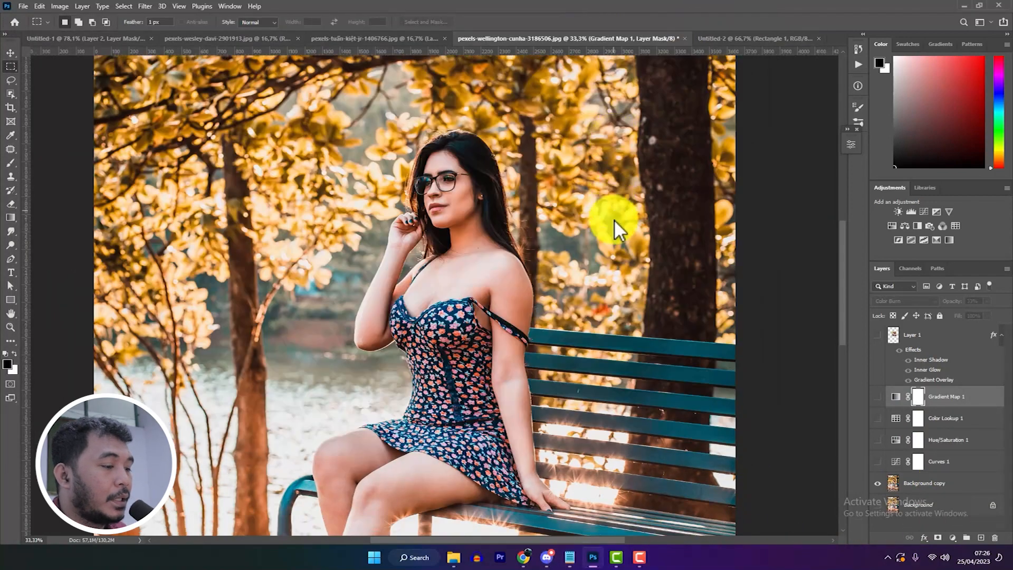
{"action": "scroll", "coordinate": [696, 226], "scroll_direction": "up", "scroll_amount": 1}
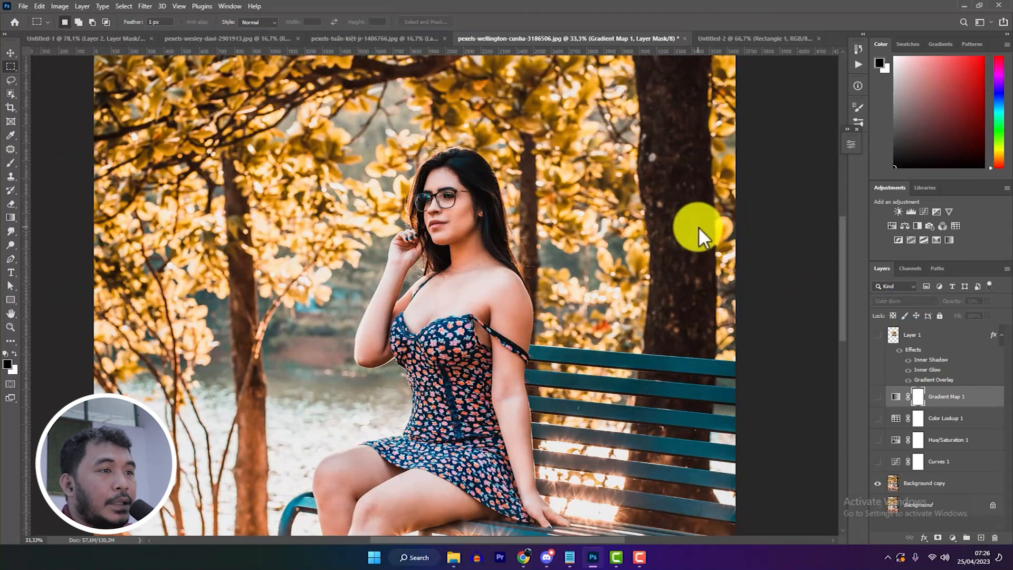
{"action": "left_click_drag", "start_coordinate": [545, 236], "coordinate": [573, 238]}
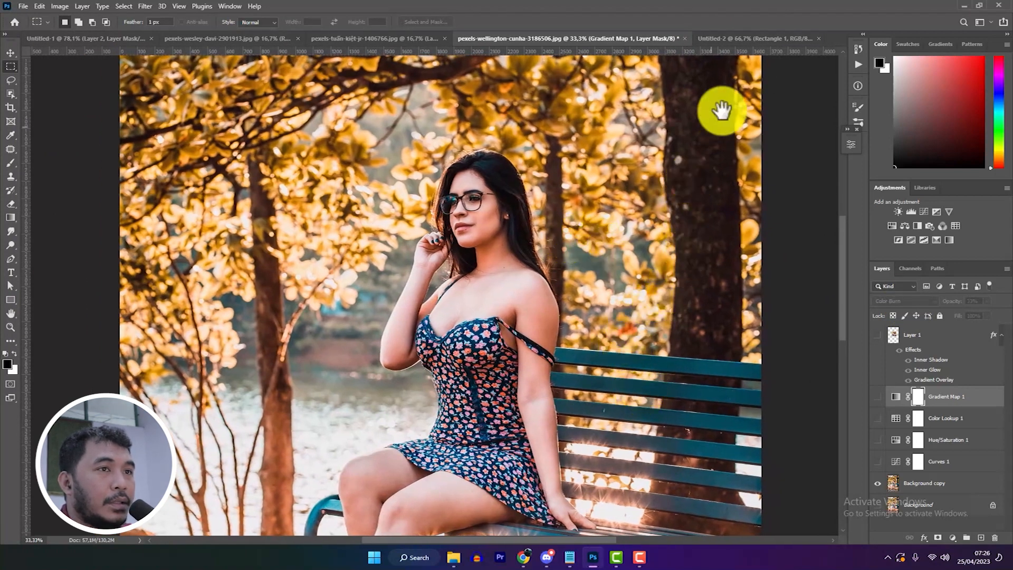
{"action": "left_click_drag", "start_coordinate": [687, 125], "coordinate": [657, 120]}
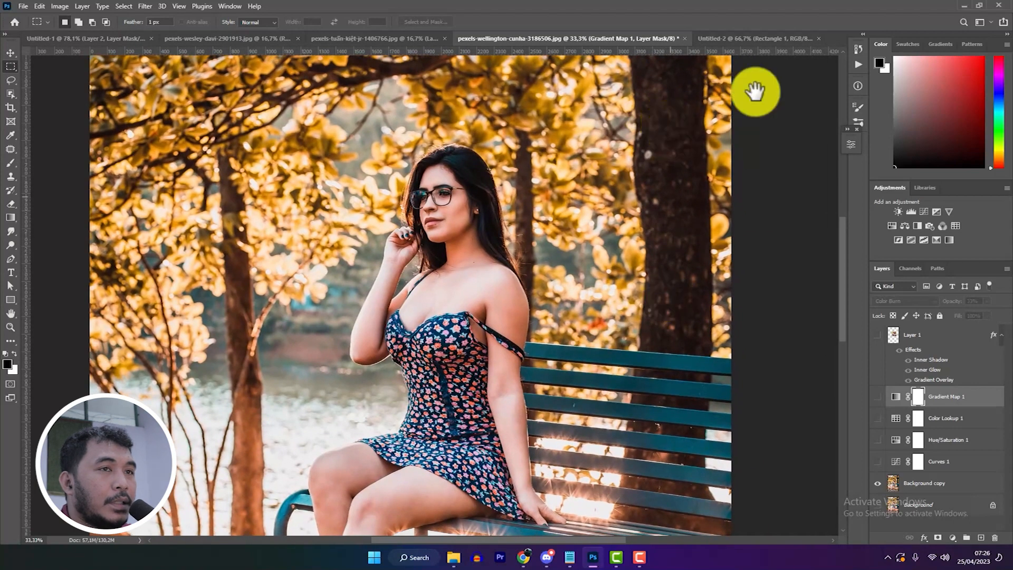
Switch to Chrome and view the English-to-Indonesian translation of "mask" in Google Translate
{"action": "left_click", "coordinate": [523, 557]}
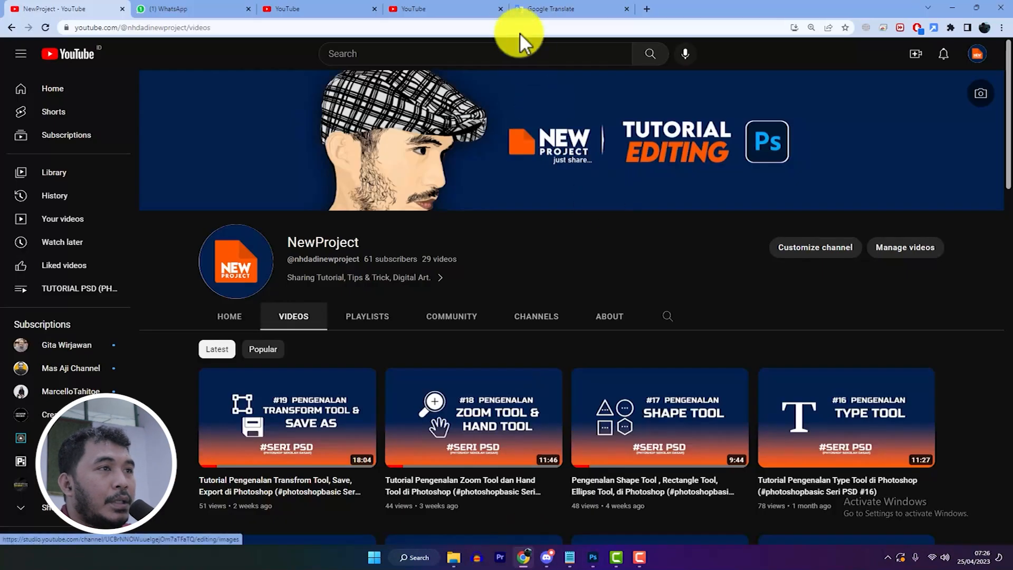
{"action": "left_click", "coordinate": [558, 10]}
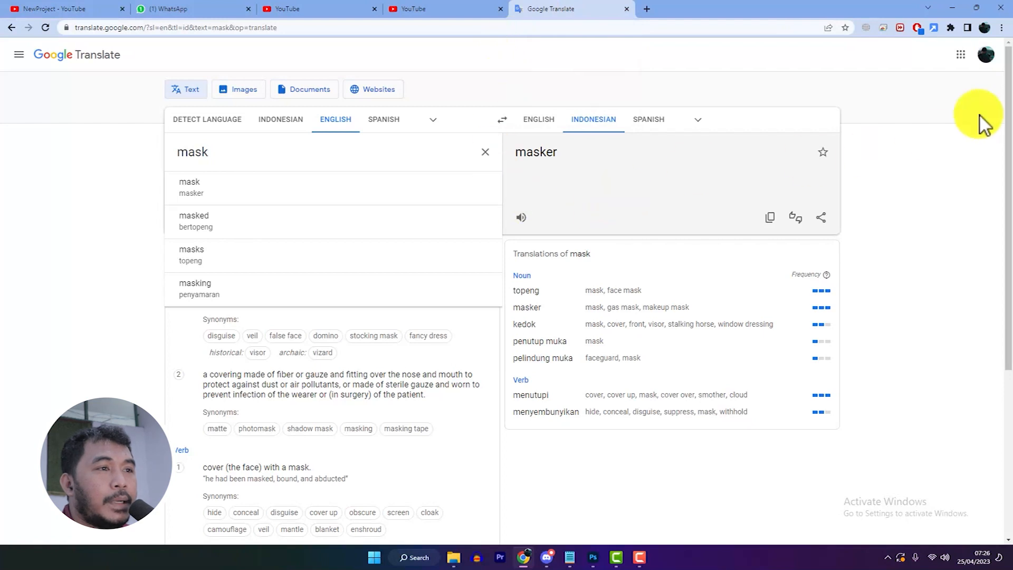
{"action": "left_click", "coordinate": [998, 127]}
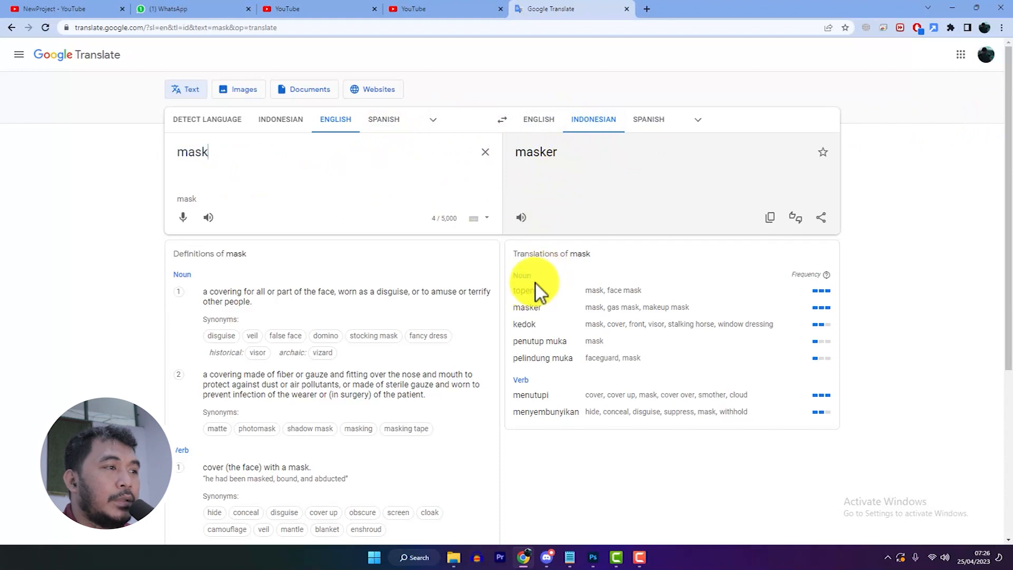
Look over the Indonesian translations of "mask" in Google Translate, and switch back to Photoshop
{"action": "scroll", "coordinate": [622, 192], "scroll_direction": "down", "scroll_amount": 1}
{"action": "scroll", "coordinate": [566, 174], "scroll_direction": "up", "scroll_amount": 1}
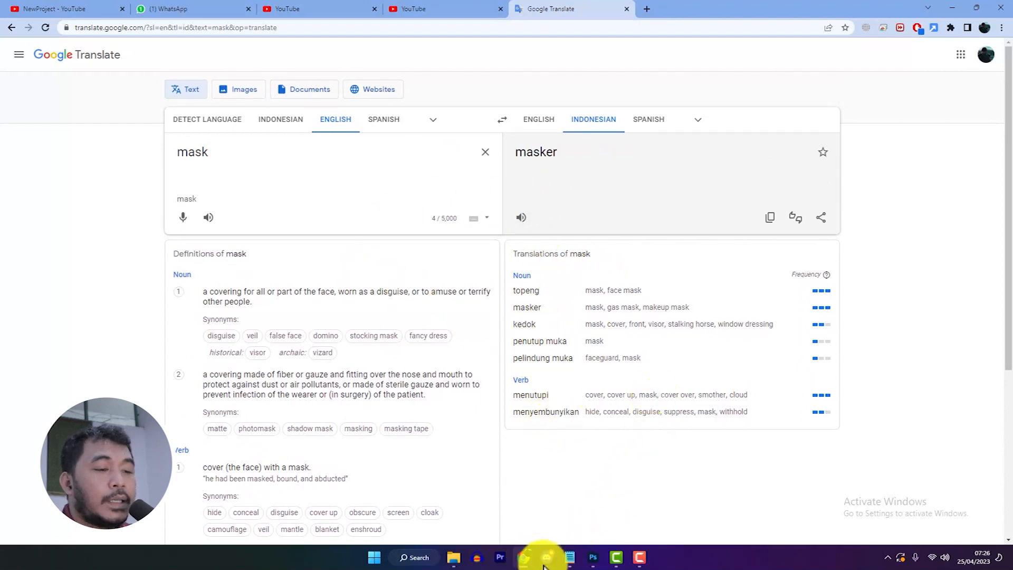
{"action": "left_click", "coordinate": [593, 557]}
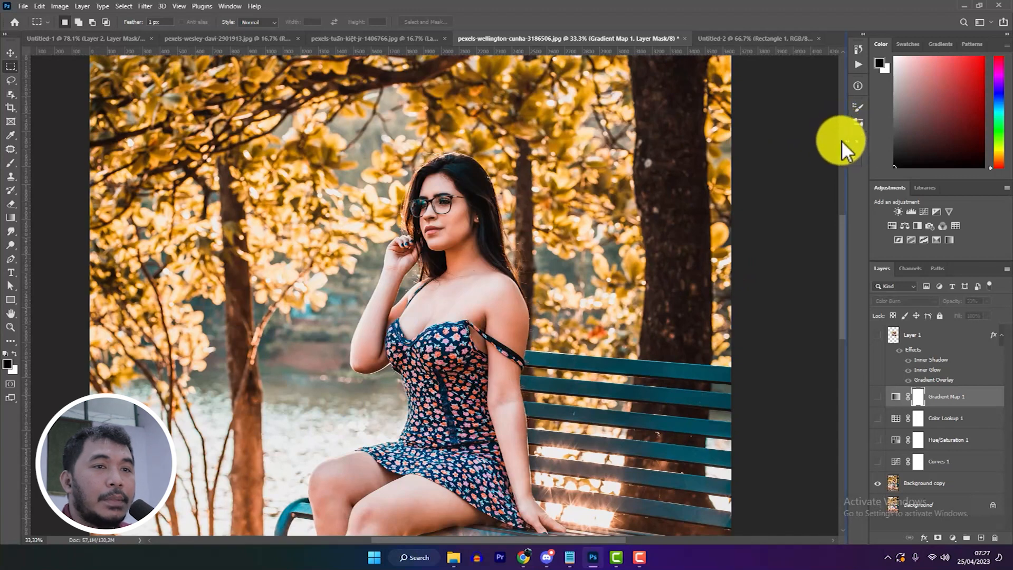
{"action": "scroll", "coordinate": [781, 186], "scroll_direction": "down", "scroll_amount": 1}
{"action": "scroll", "coordinate": [760, 190], "scroll_direction": "up", "scroll_amount": 1}
{"action": "left_click_drag", "start_coordinate": [640, 190], "coordinate": [599, 208]}
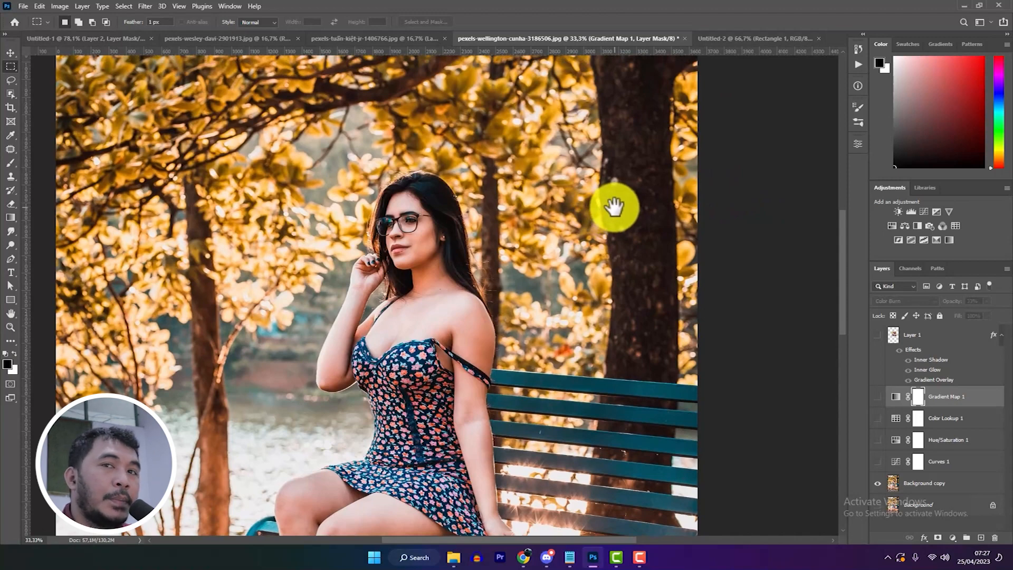
{"action": "scroll", "coordinate": [615, 207], "scroll_direction": "down", "scroll_amount": 1}
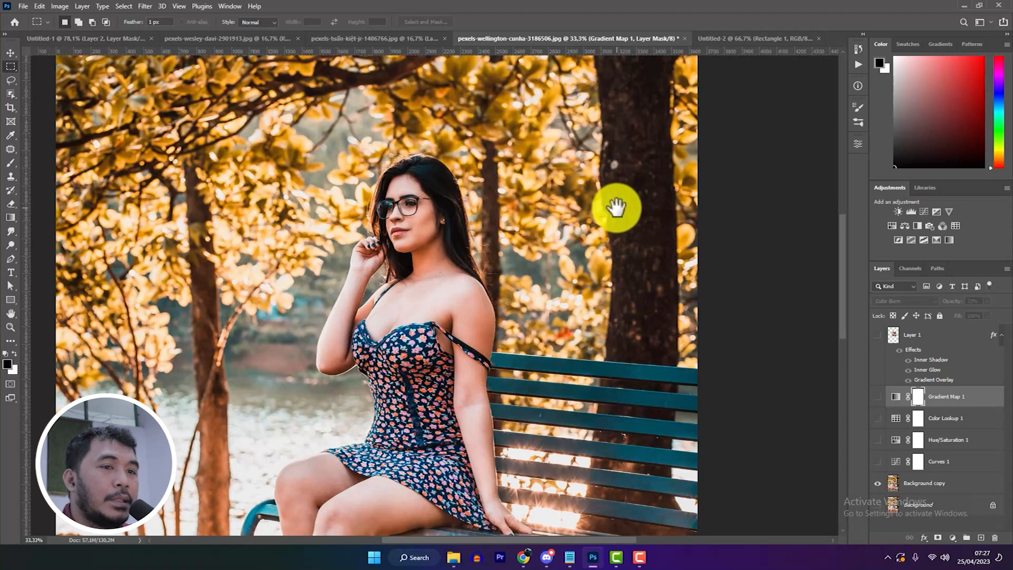
{"action": "scroll", "coordinate": [616, 207], "scroll_direction": "up", "scroll_amount": 1}
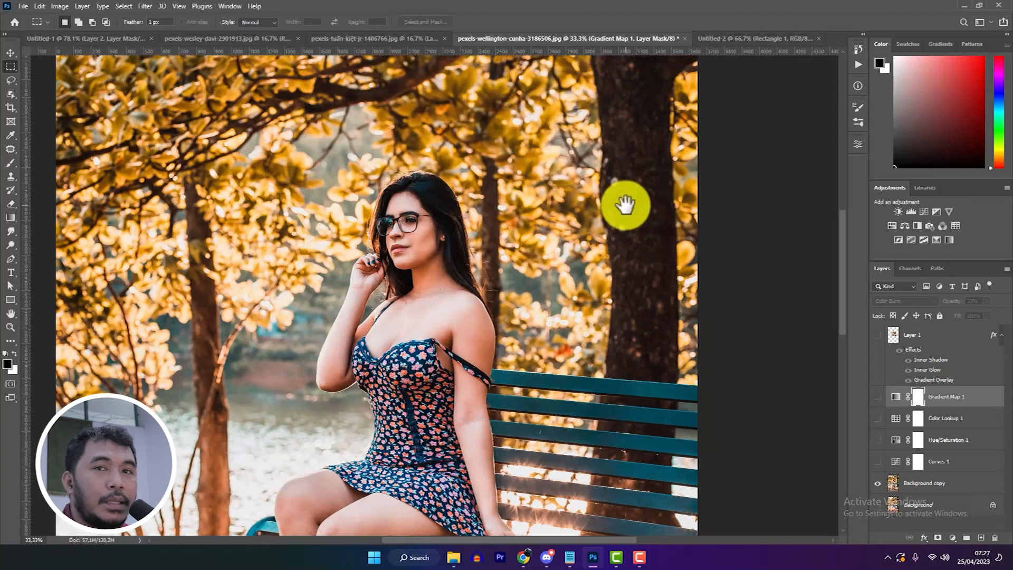
{"action": "scroll", "coordinate": [623, 206], "scroll_direction": "down", "scroll_amount": 1}
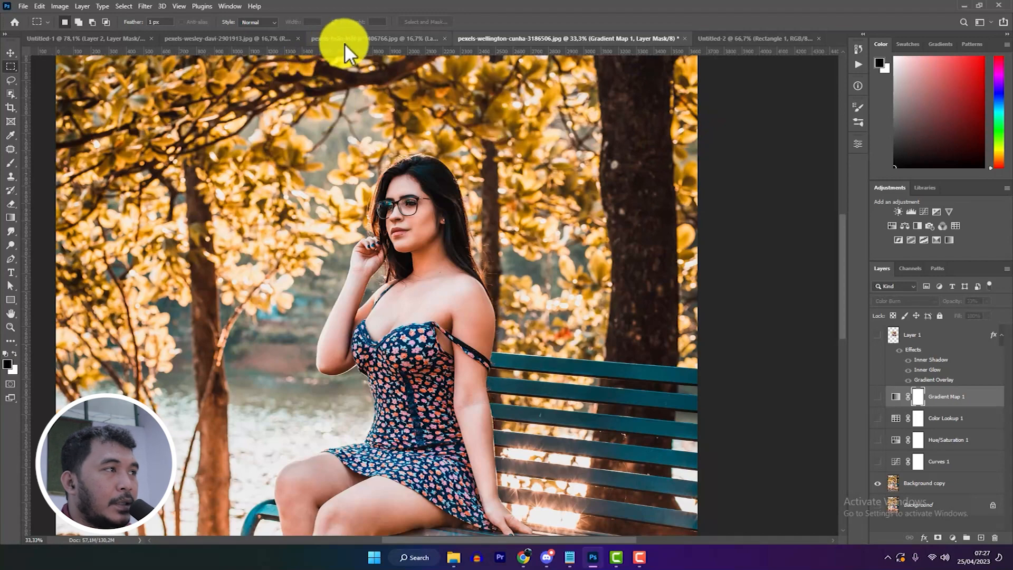
Open the Untitled-1 document and delete its two photo layers, Layer 2 and Layer 1, leaving only the Background
{"action": "left_click", "coordinate": [200, 39]}
{"action": "left_click", "coordinate": [83, 40]}
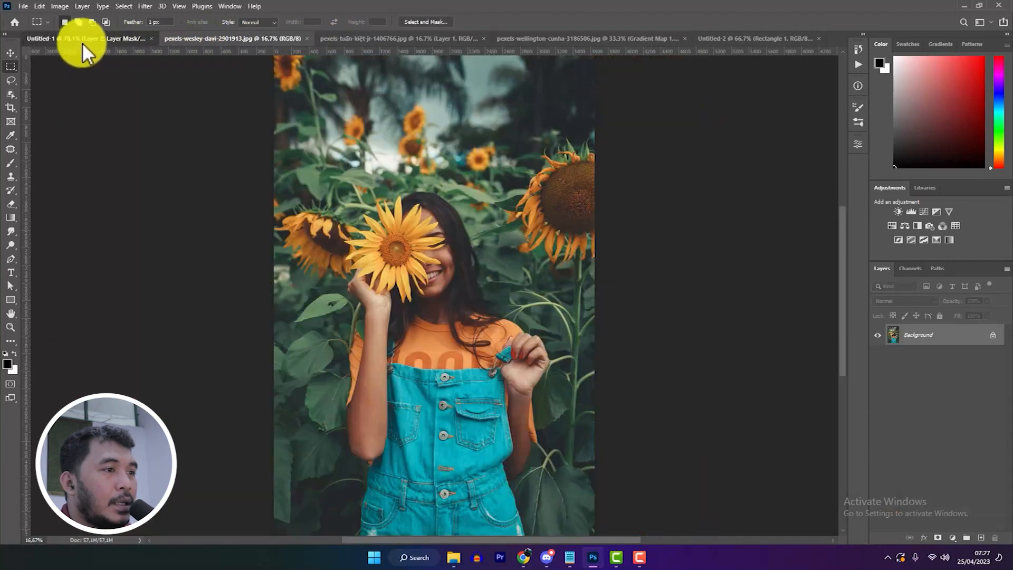
{"action": "scroll", "coordinate": [428, 201], "scroll_direction": "down", "scroll_amount": 2}
{"action": "scroll", "coordinate": [340, 204], "scroll_direction": "up", "scroll_amount": 1}
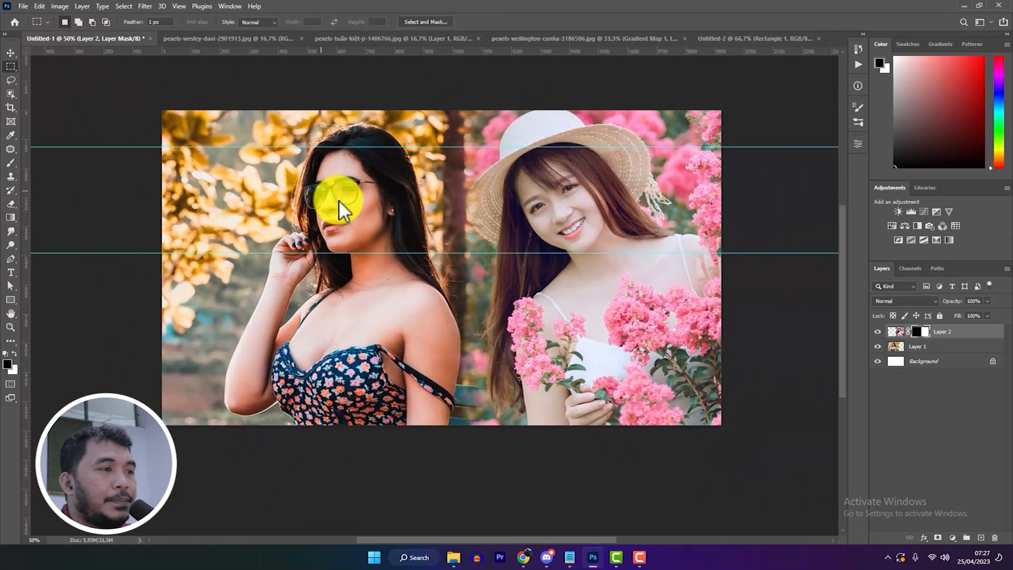
{"action": "scroll", "coordinate": [521, 182], "scroll_direction": "up", "scroll_amount": 1}
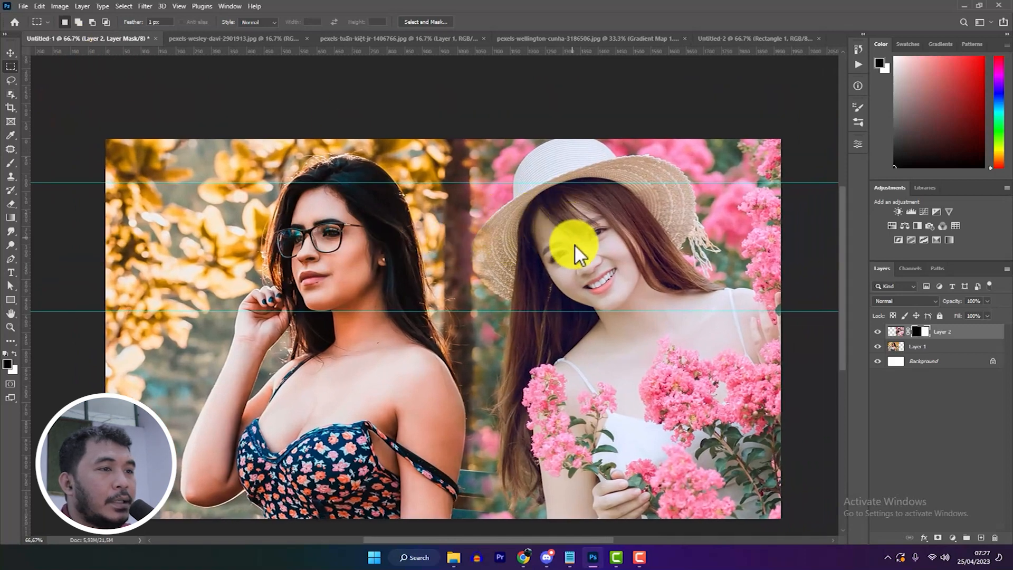
{"action": "scroll", "coordinate": [575, 245], "scroll_direction": "down", "scroll_amount": 1}
{"action": "scroll", "coordinate": [443, 203], "scroll_direction": "down", "scroll_amount": 1}
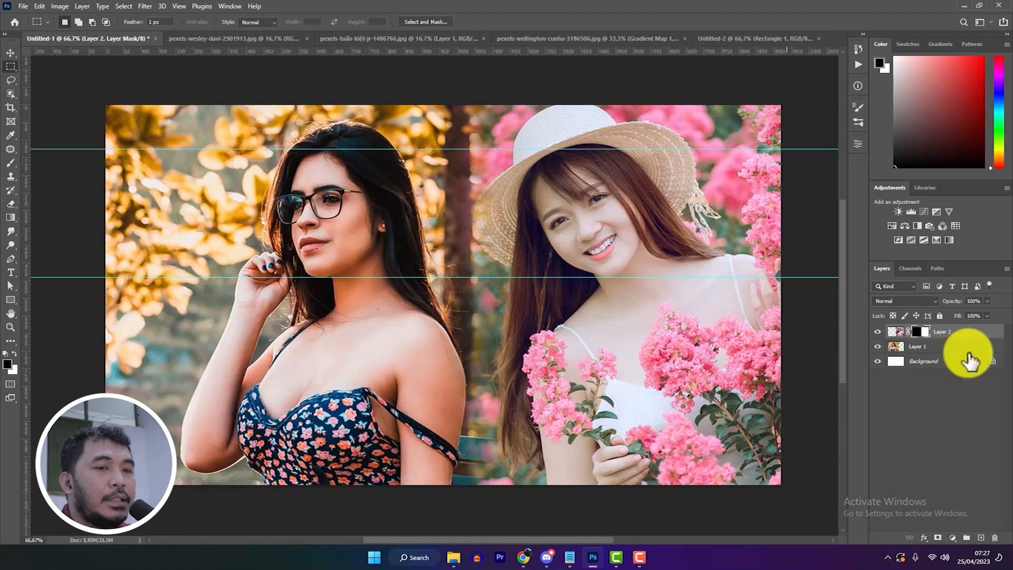
{"action": "left_click", "coordinate": [933, 346], "text": "shift"}
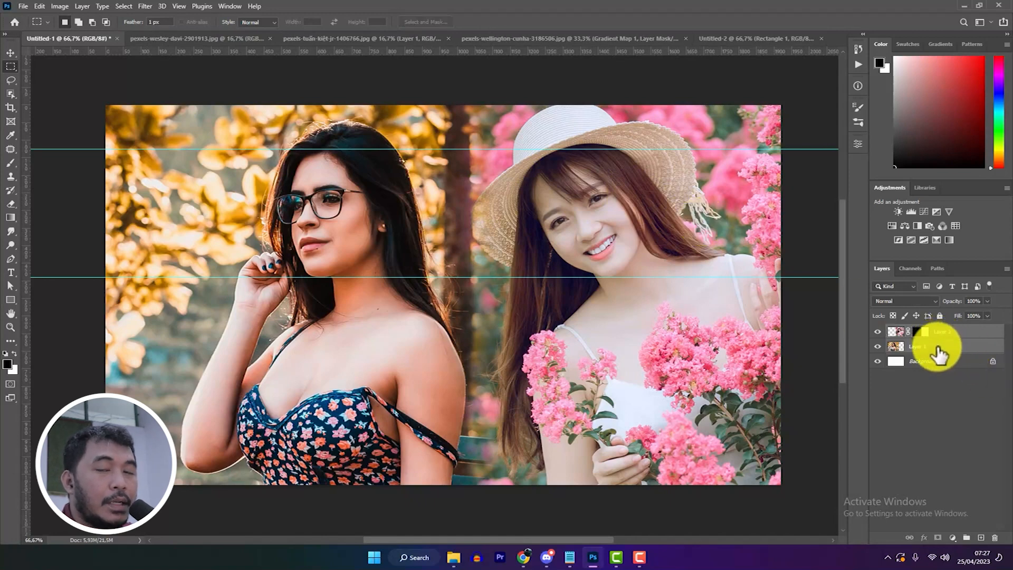
{"action": "key", "text": "Delete"}
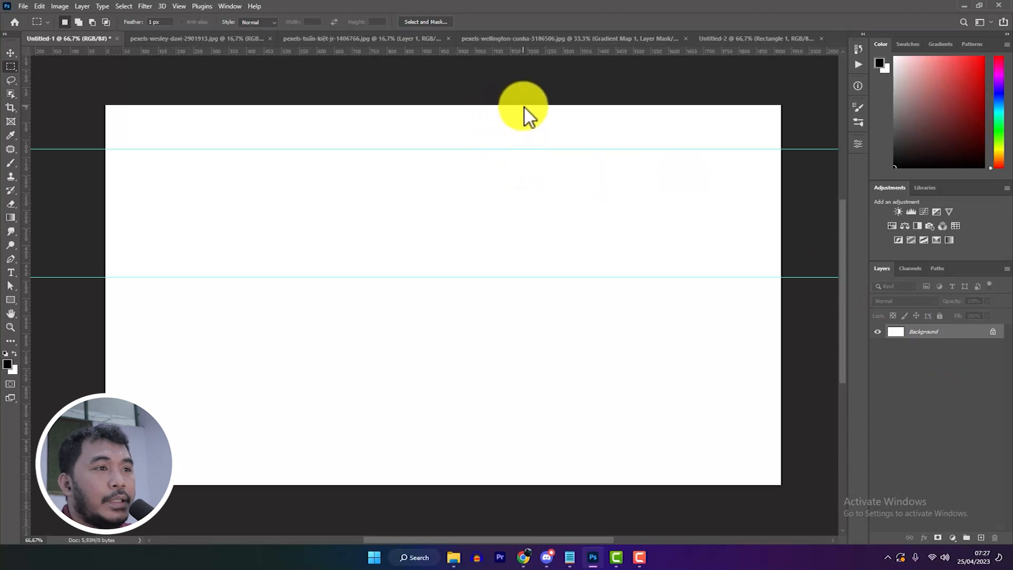
In the park bench photo document, delete Layer 1 and the Gradient Map, Color Lookup, Hue/Saturation and Curves adjustment layers
{"action": "left_click", "coordinate": [713, 36]}
{"action": "left_click", "coordinate": [612, 38]}
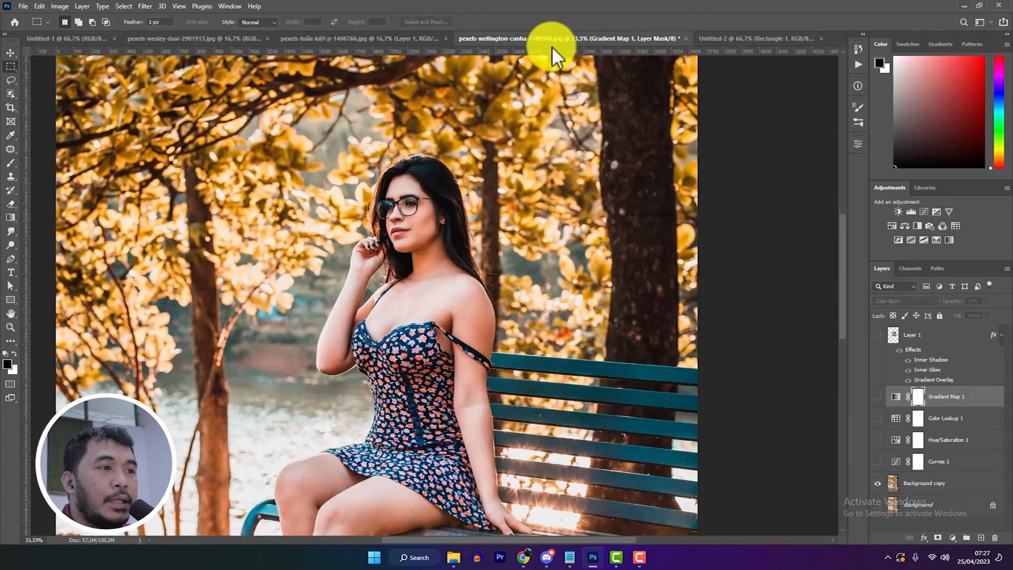
{"action": "scroll", "coordinate": [812, 276], "scroll_direction": "down", "scroll_amount": 1}
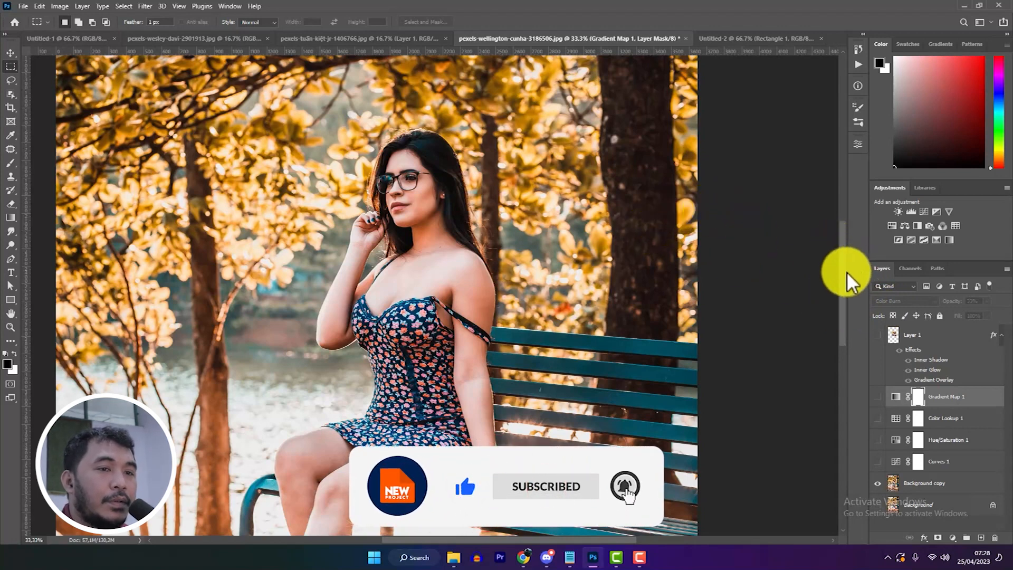
{"action": "scroll", "coordinate": [843, 271], "scroll_direction": "up", "scroll_amount": 1}
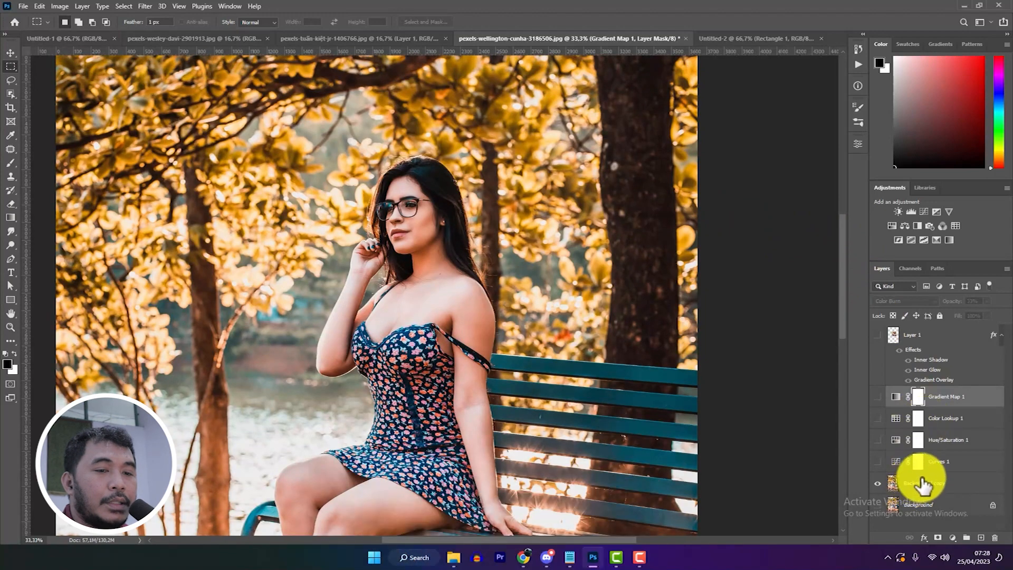
{"action": "left_click", "coordinate": [939, 462], "text": "shift"}
{"action": "left_click", "coordinate": [929, 341], "text": "shift"}
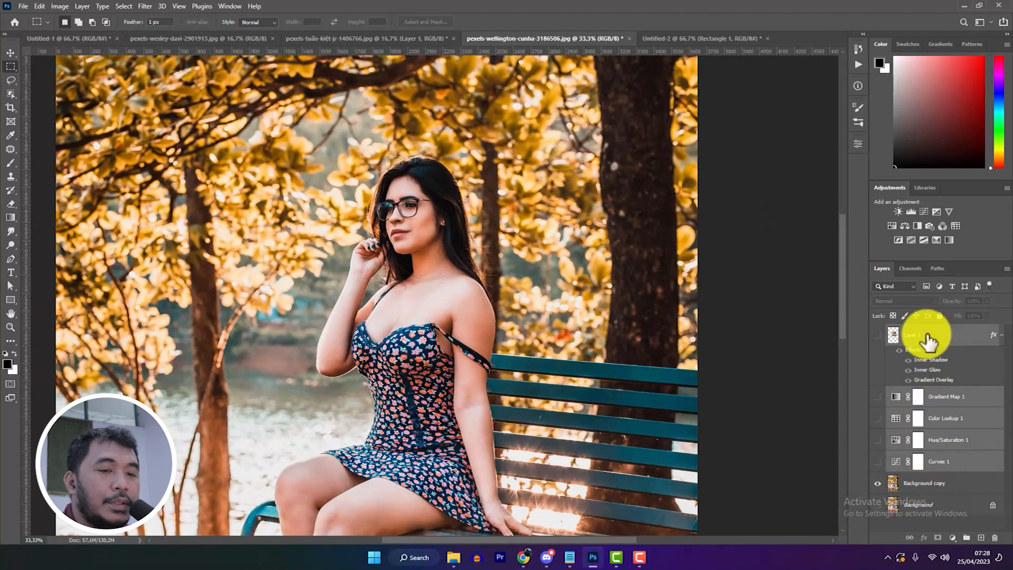
{"action": "key", "text": "Delete"}
{"action": "left_click", "coordinate": [877, 335]}
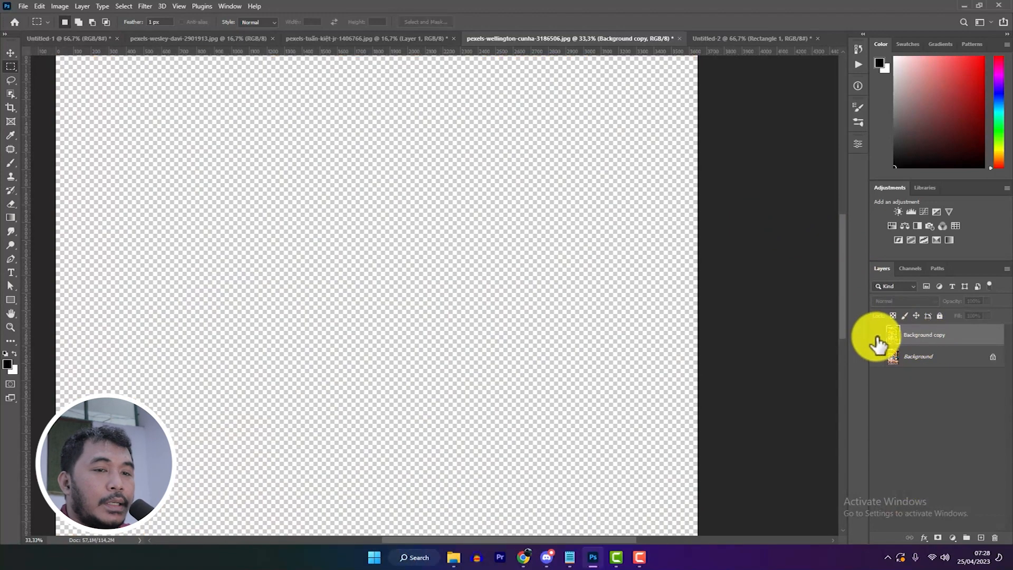
{"action": "left_click", "coordinate": [878, 334]}
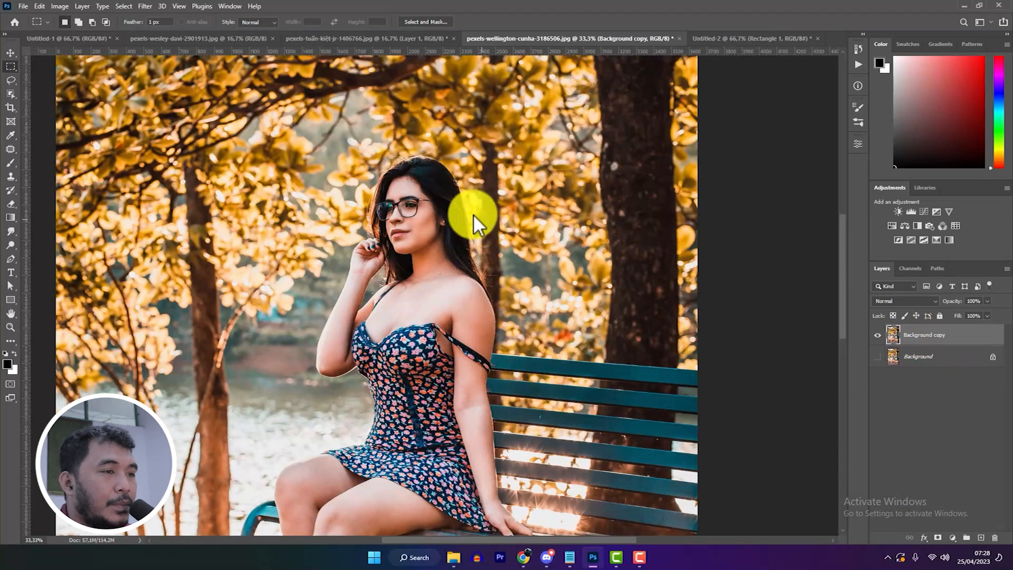
Select the woman's head and upper body with the Rectangular Marquee tool, copy it to a new layer, and hide Background copy
{"action": "right_click", "coordinate": [11, 67]}
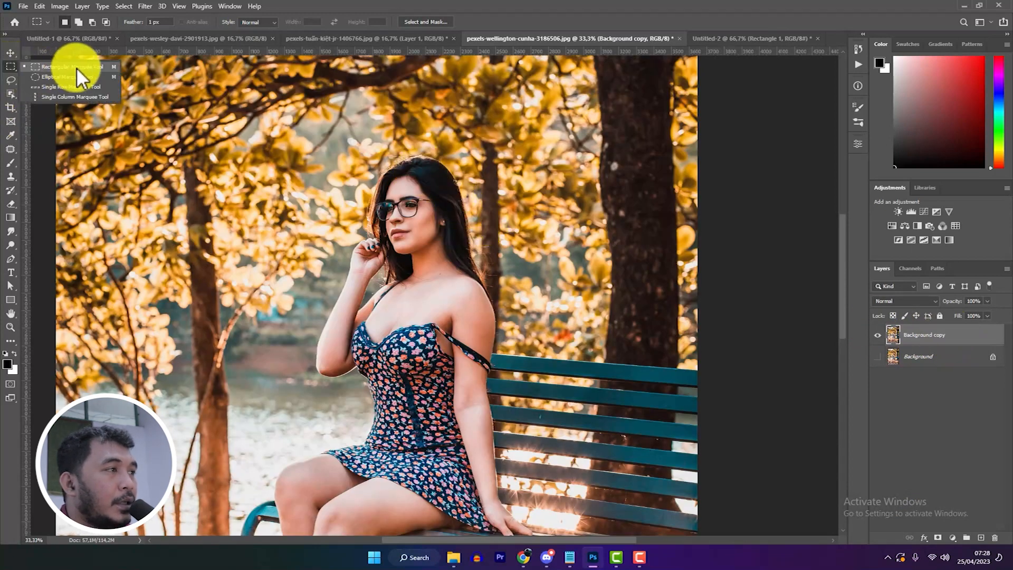
{"action": "left_click", "coordinate": [76, 66]}
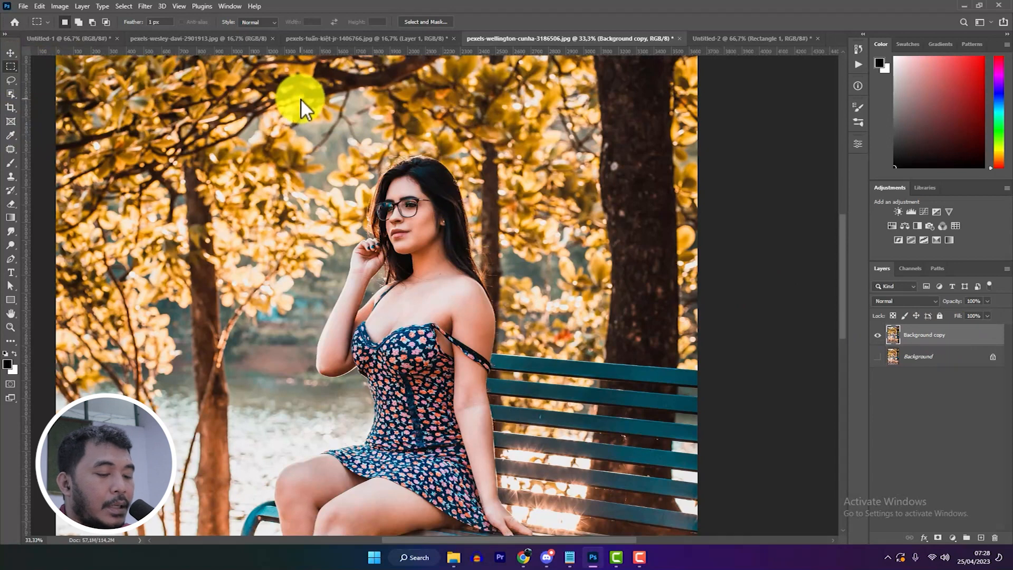
{"action": "left_click_drag", "start_coordinate": [426, 372], "coordinate": [539, 446]}
{"action": "left_click_drag", "start_coordinate": [420, 371], "coordinate": [560, 454]}
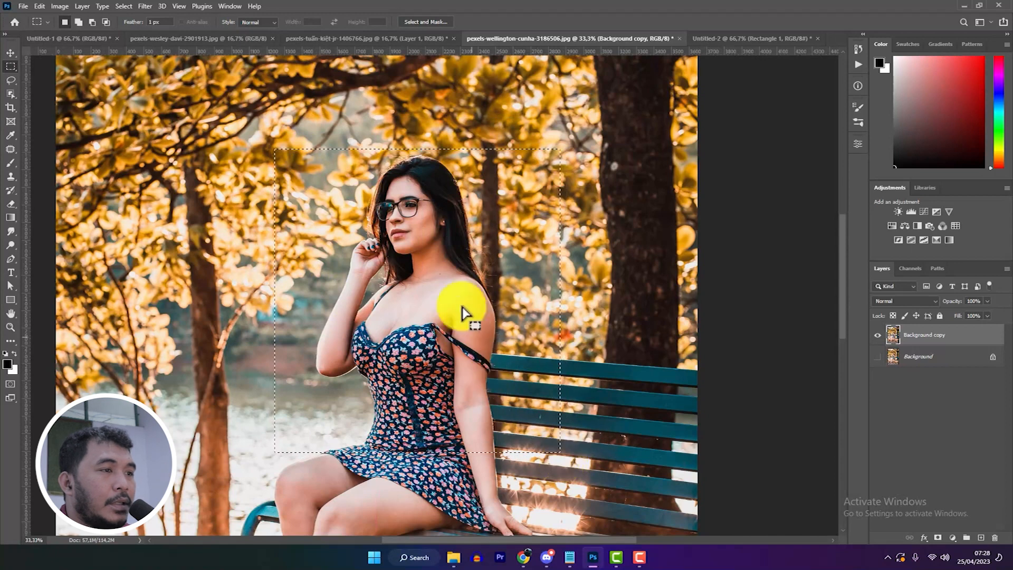
{"action": "right_click", "coordinate": [470, 268]}
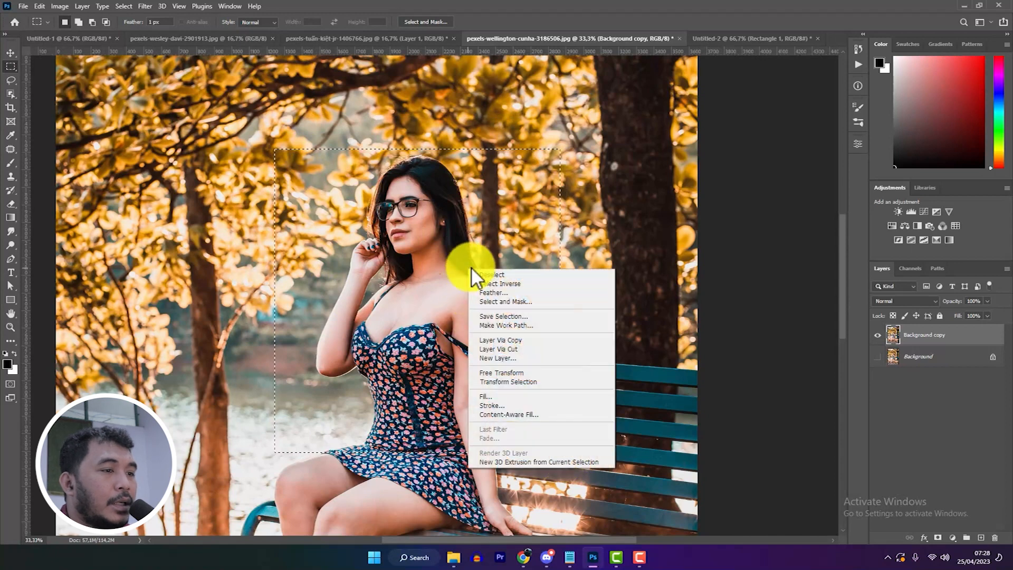
{"action": "left_click", "coordinate": [533, 339]}
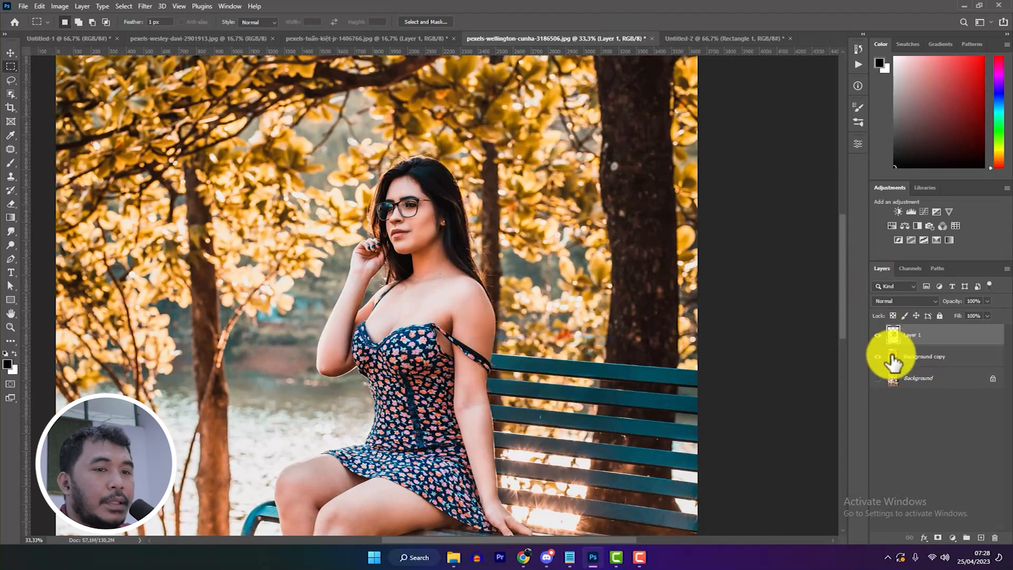
{"action": "left_click", "coordinate": [877, 357]}
Float the park bench photo, copy its cropped portrait layer into Untitled-1, and close the source document without saving
{"action": "left_click", "coordinate": [10, 53]}
{"action": "left_click_drag", "start_coordinate": [543, 40], "coordinate": [419, 312]}
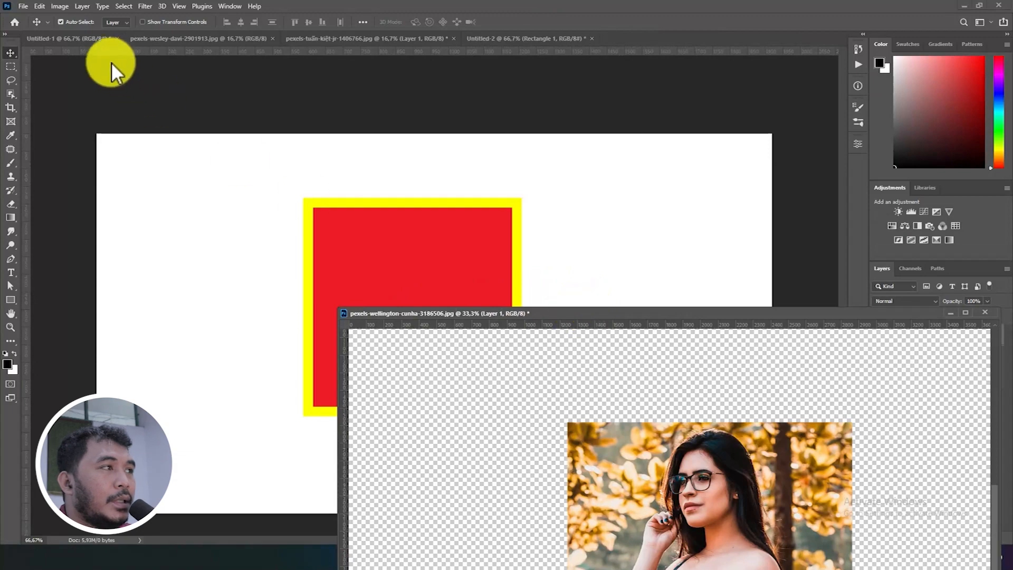
{"action": "left_click", "coordinate": [109, 42]}
{"action": "left_click_drag", "start_coordinate": [587, 344], "coordinate": [254, 330]}
{"action": "left_click_drag", "start_coordinate": [213, 244], "coordinate": [212, 244]}
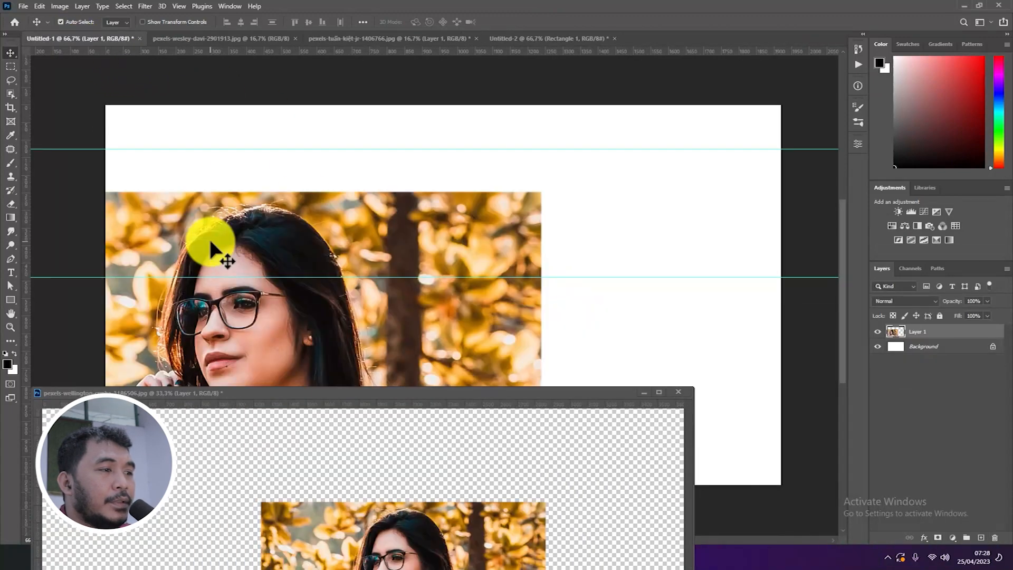
{"action": "left_click", "coordinate": [678, 391]}
{"action": "left_click", "coordinate": [501, 205]}
Float the pink flower portrait document, copy its Layer 1 into Untitled-1, and close the source document without saving
{"action": "left_click", "coordinate": [530, 38]}
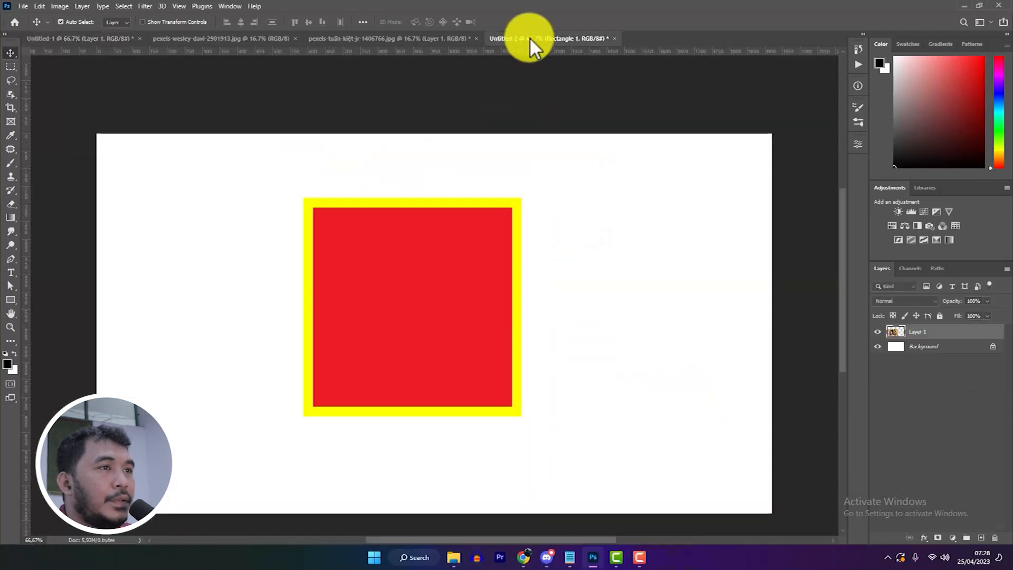
{"action": "left_click", "coordinate": [425, 38]}
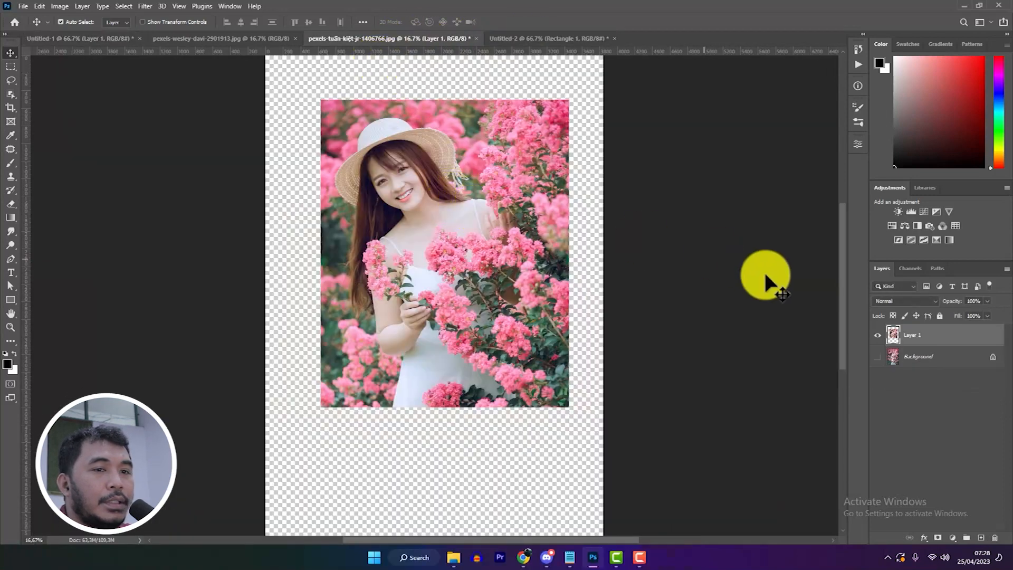
{"action": "left_click_drag", "start_coordinate": [455, 39], "coordinate": [599, 325]}
{"action": "left_click", "coordinate": [125, 38]}
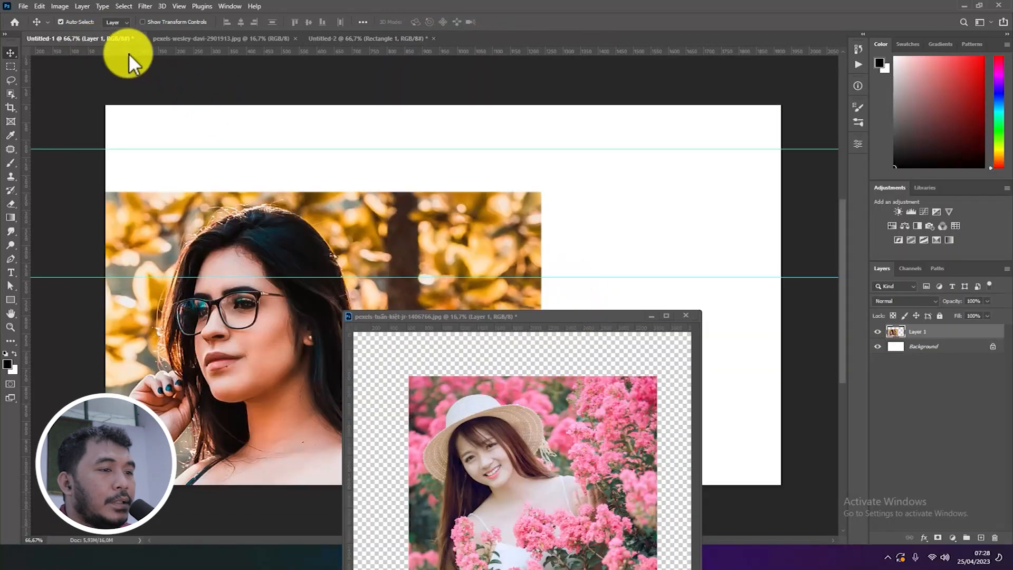
{"action": "left_click", "coordinate": [557, 356]}
{"action": "left_click_drag", "start_coordinate": [596, 285], "coordinate": [601, 246]}
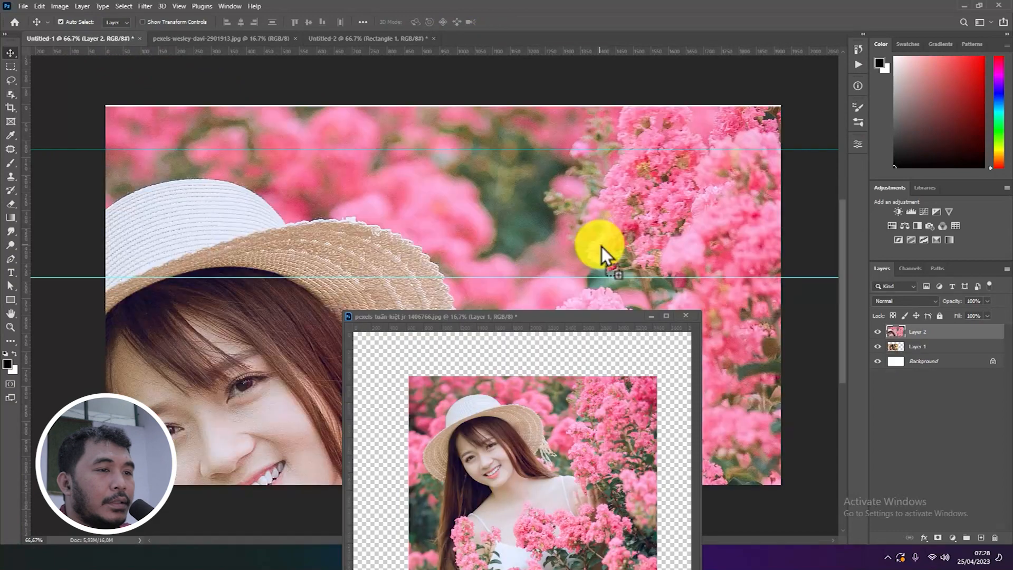
{"action": "left_click", "coordinate": [685, 315]}
{"action": "left_click", "coordinate": [515, 205]}
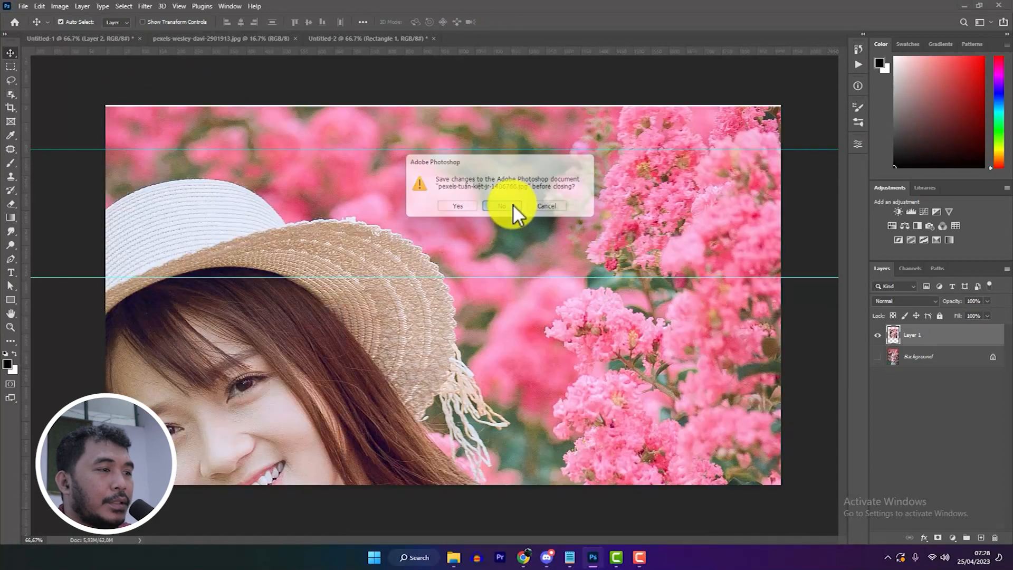
Scale Layer 2 to 45.27% with Free Transform and place its left edge at the canvas's vertical centre, beside the other portrait
{"action": "key", "text": "ctrl+0"}
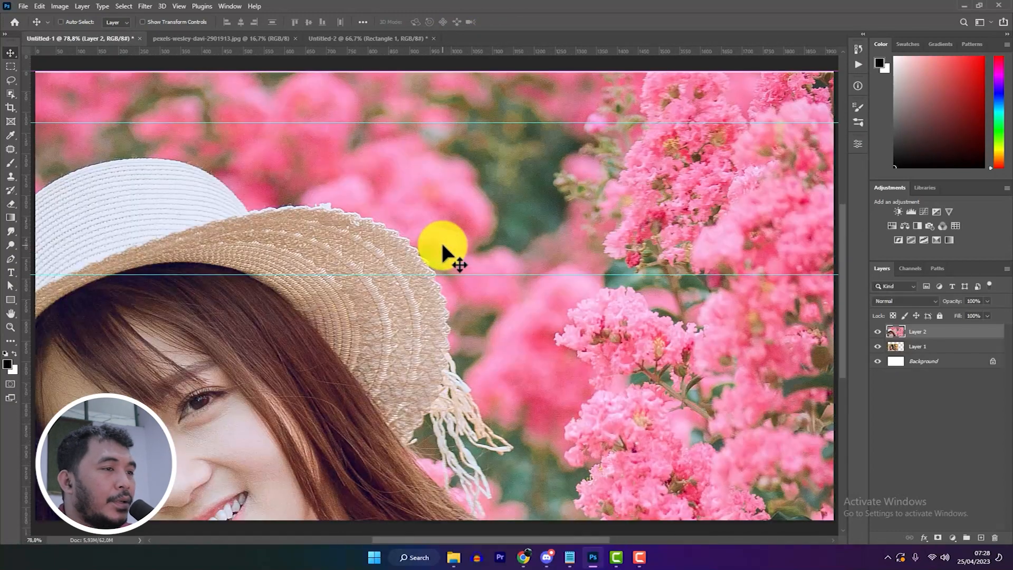
{"action": "key", "text": "ctrl+t"}
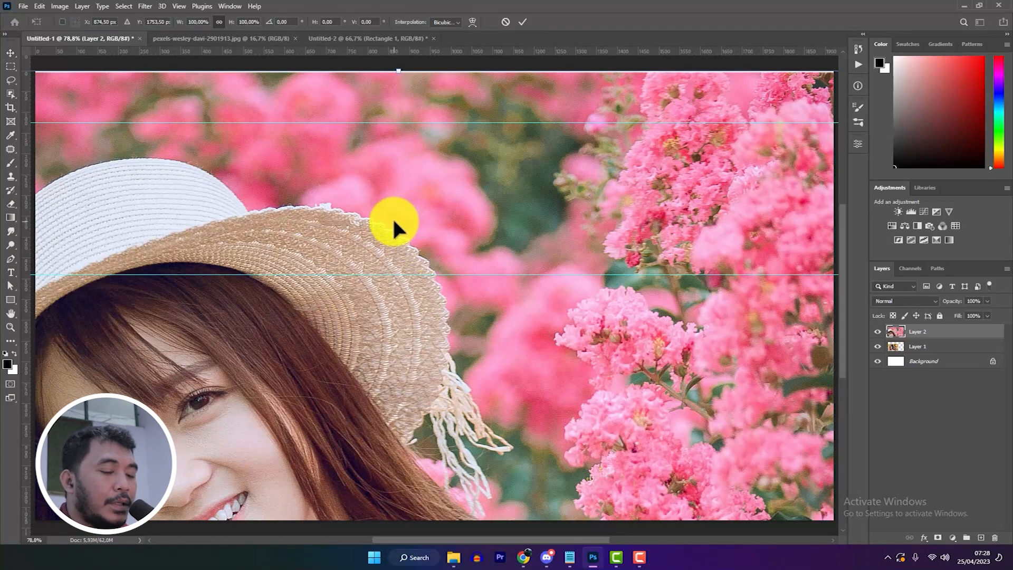
{"action": "key", "text": "ctrl+minus"}
{"action": "key", "text": "ctrl+minus"}
{"action": "key", "text": "ctrl+minus"}
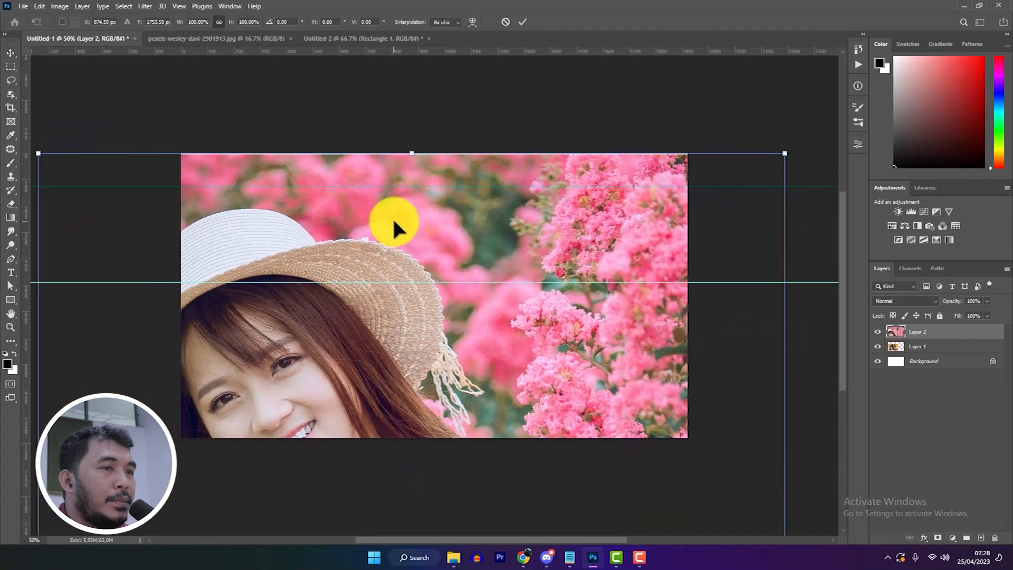
{"action": "left_click_drag", "start_coordinate": [668, 200], "coordinate": [626, 241]}
{"action": "scroll", "coordinate": [524, 311], "scroll_direction": "up", "scroll_amount": 5}
{"action": "scroll", "coordinate": [540, 306], "scroll_direction": "down", "scroll_amount": 3}
{"action": "key", "text": "ctrl+z"}
{"action": "scroll", "coordinate": [512, 311], "scroll_direction": "down", "scroll_amount": 1}
{"action": "left_click_drag", "start_coordinate": [512, 311], "coordinate": [536, 348]}
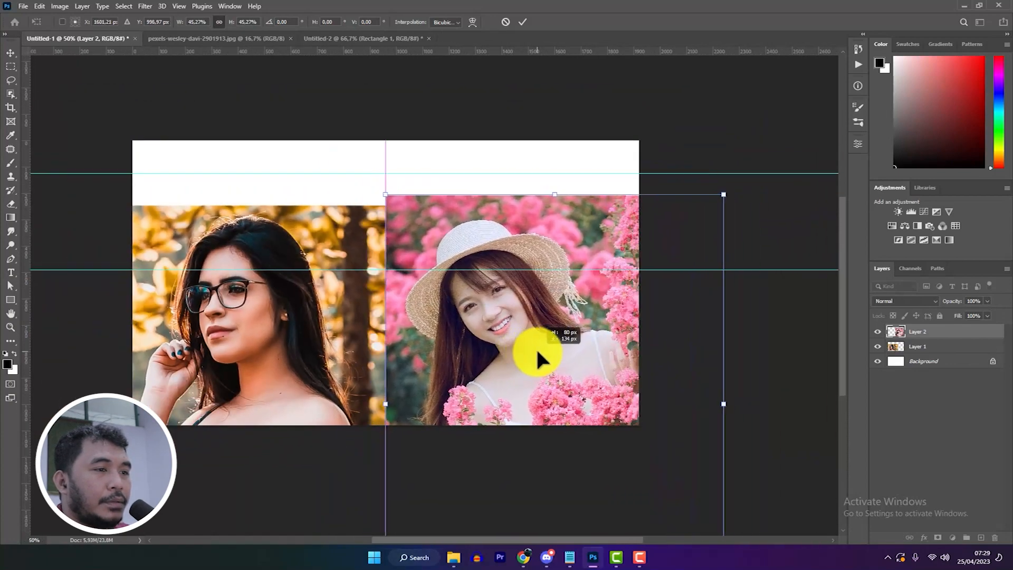
{"action": "key", "text": "Return"}
Move Layer 1 and Layer 2 up together with Free Transform so both portraits cover the canvas's blank upper area
{"action": "left_click", "coordinate": [929, 347], "text": "shift"}
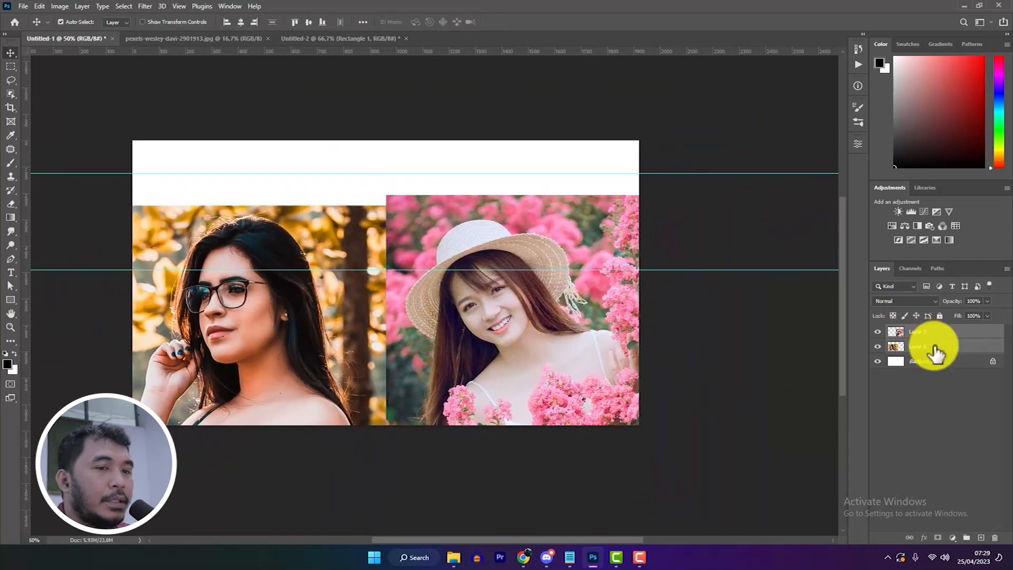
{"action": "key", "text": "ctrl+t"}
{"action": "left_click_drag", "start_coordinate": [515, 324], "coordinate": [525, 240]}
{"action": "key", "text": "Return"}
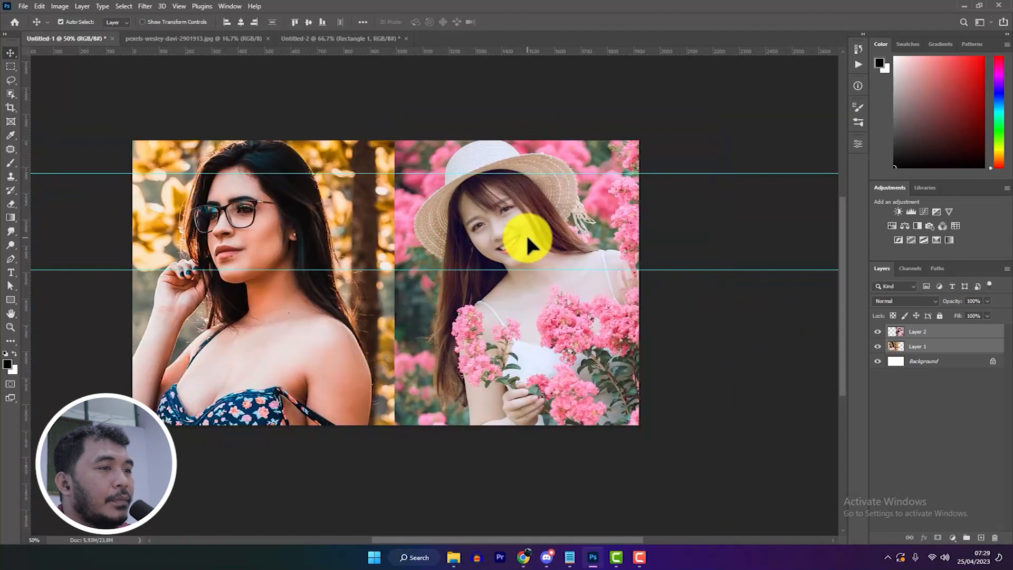
Reposition the horizontal guides, the upper one slightly higher on the foreheads and the lower one down to the chin of the woman with glasses
{"action": "scroll", "coordinate": [280, 204], "scroll_direction": "up", "scroll_amount": 1}
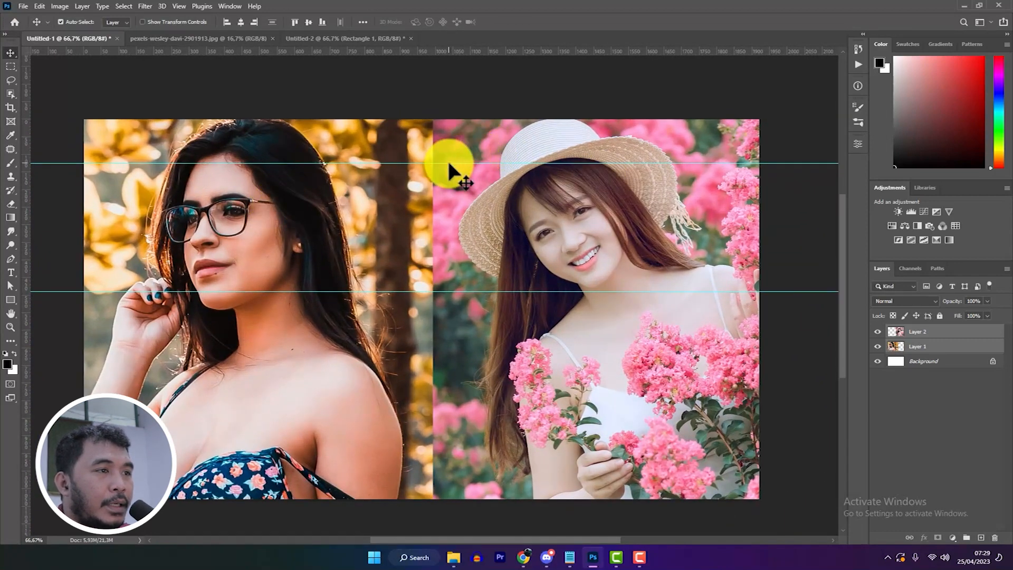
{"action": "left_click_drag", "start_coordinate": [449, 163], "coordinate": [446, 153]}
{"action": "left_click_drag", "start_coordinate": [397, 291], "coordinate": [396, 308]}
{"action": "scroll", "coordinate": [344, 277], "scroll_direction": "up", "scroll_amount": 1}
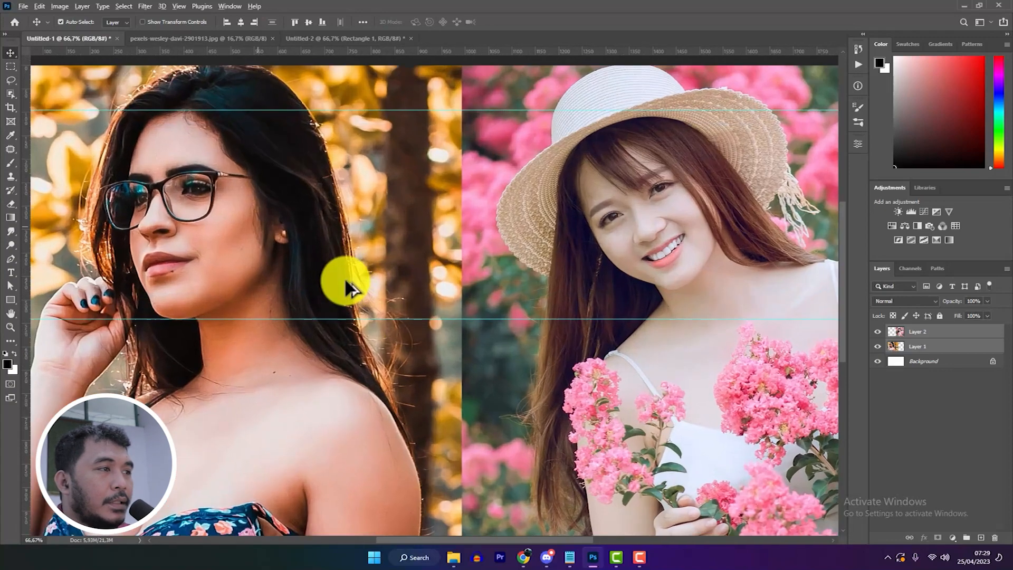
{"action": "scroll", "coordinate": [349, 280], "scroll_direction": "down", "scroll_amount": 1}
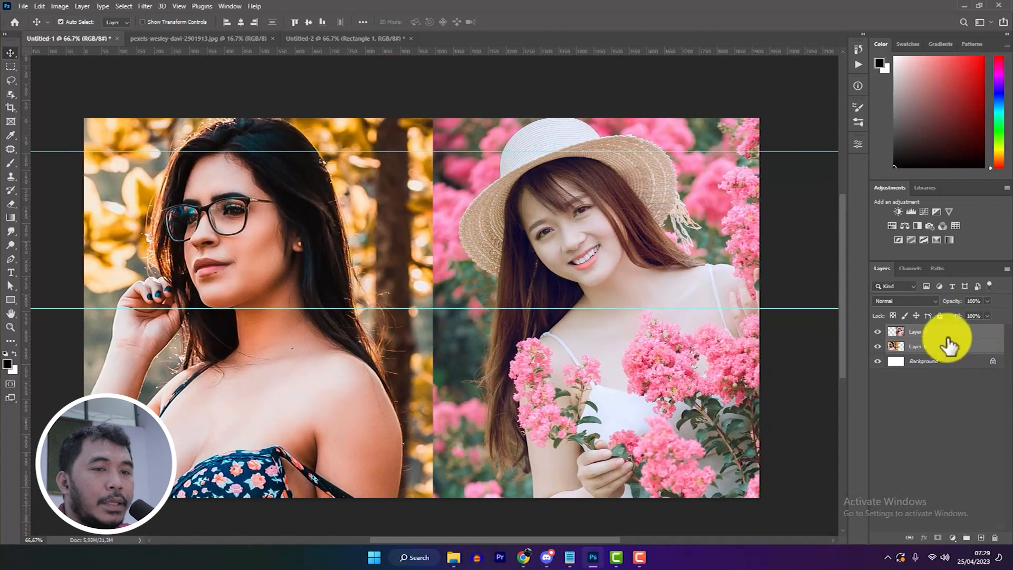
Shift Layer 2 left so the hat portrait overlaps more of the portrait with glasses
{"action": "left_click", "coordinate": [941, 333]}
{"action": "scroll", "coordinate": [536, 176], "scroll_direction": "up", "scroll_amount": 1}
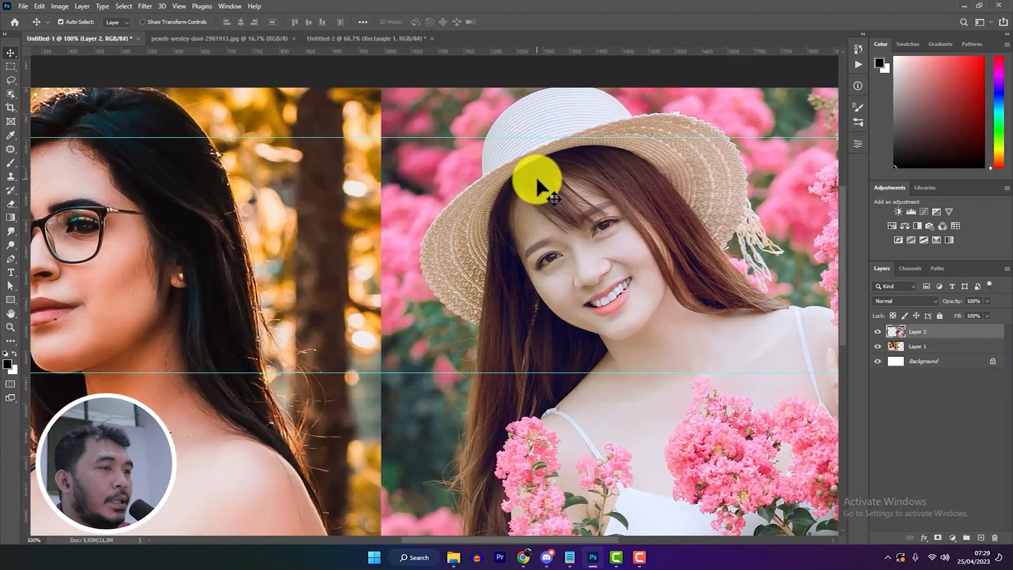
{"action": "scroll", "coordinate": [518, 211], "scroll_direction": "left", "scroll_amount": 1}
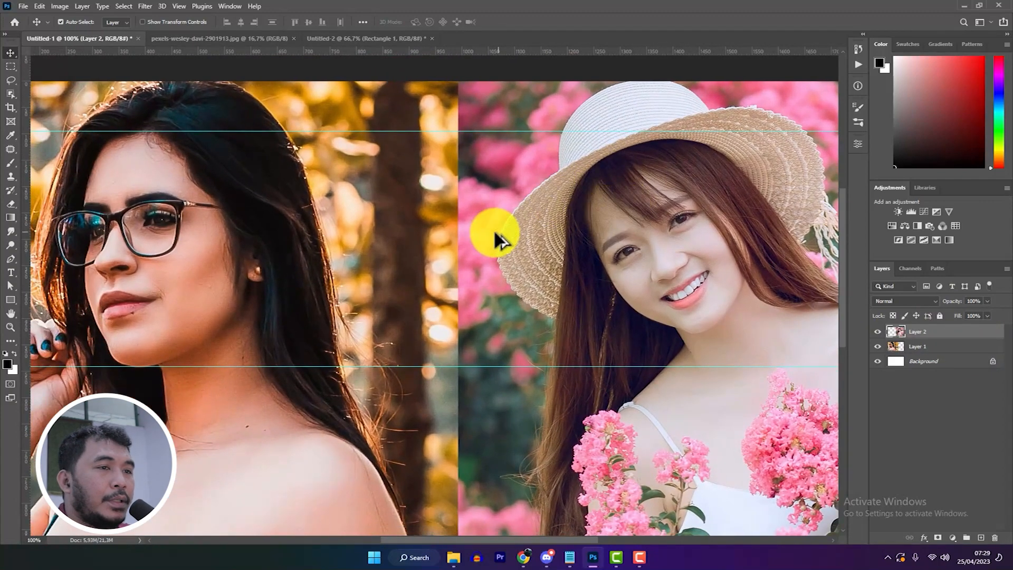
{"action": "scroll", "coordinate": [498, 226], "scroll_direction": "down", "scroll_amount": 1}
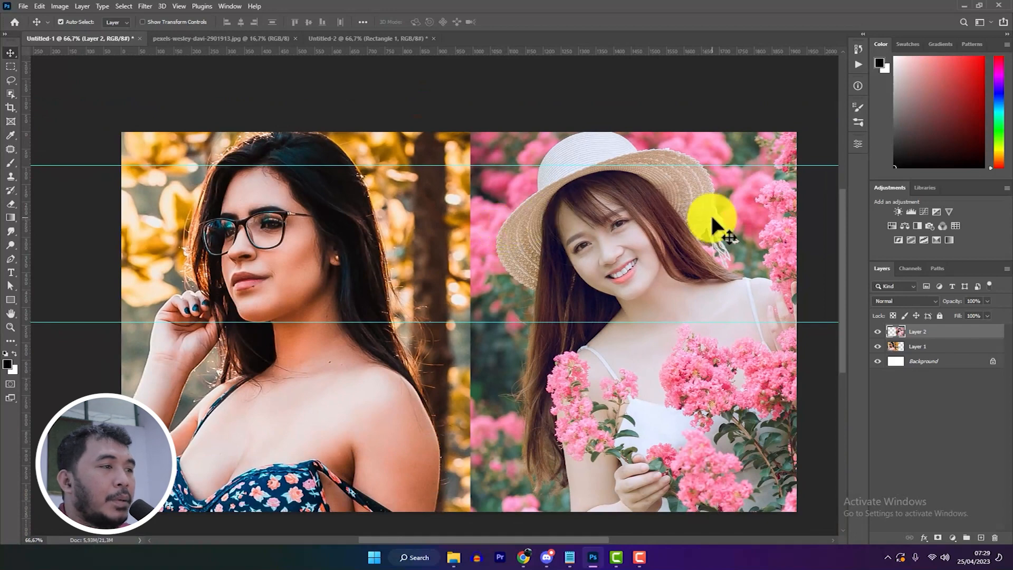
{"action": "left_click_drag", "start_coordinate": [604, 214], "coordinate": [592, 234]}
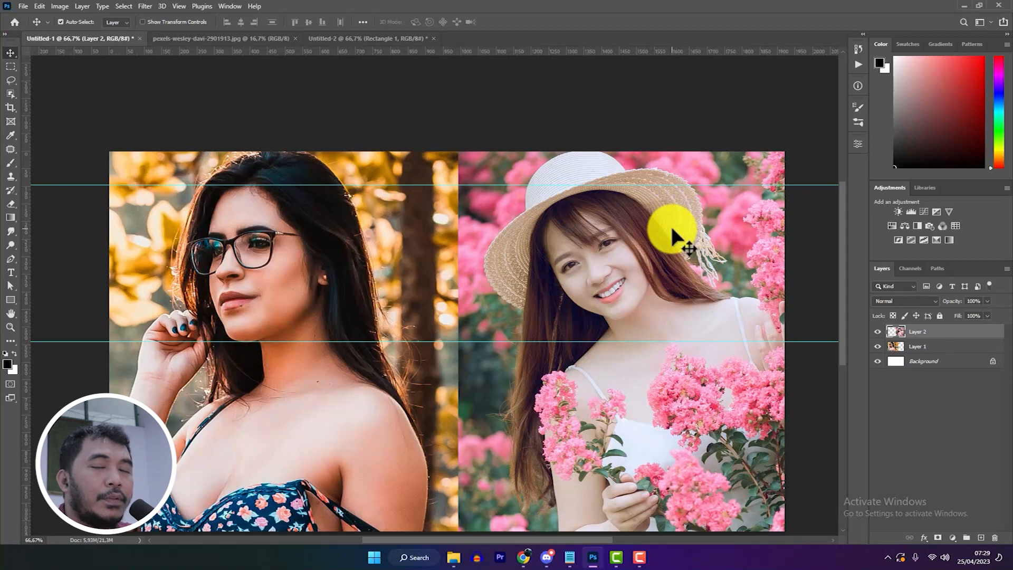
{"action": "left_click_drag", "start_coordinate": [671, 230], "coordinate": [626, 247]}
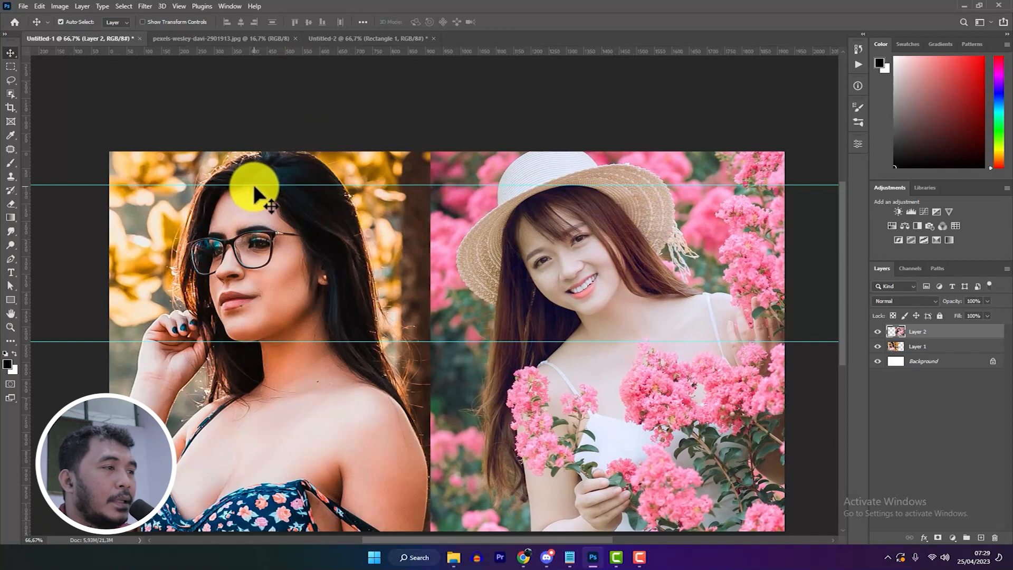
{"action": "scroll", "coordinate": [255, 186], "scroll_direction": "up", "scroll_amount": 2}
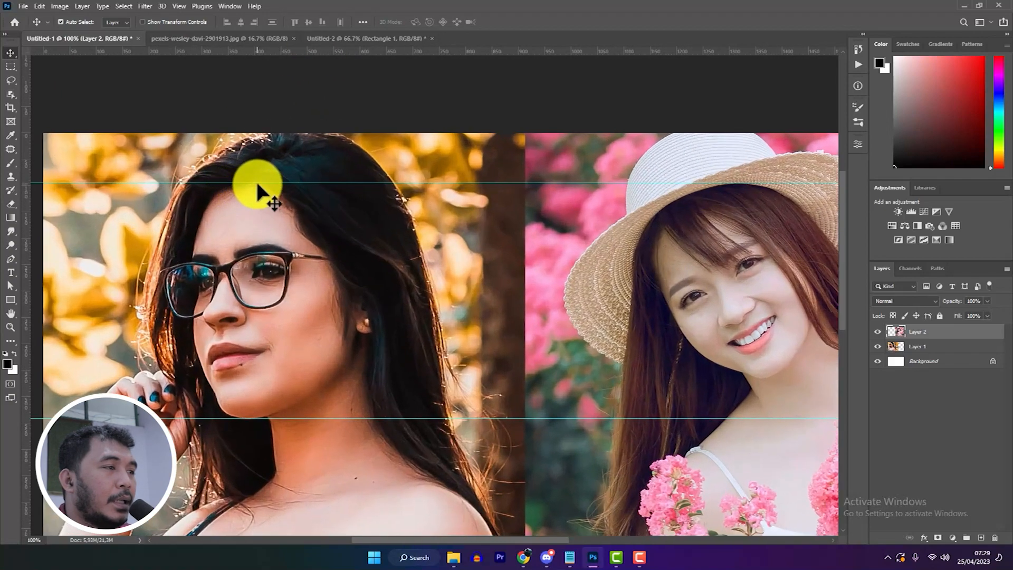
{"action": "key", "text": "alt+bracketleft"}
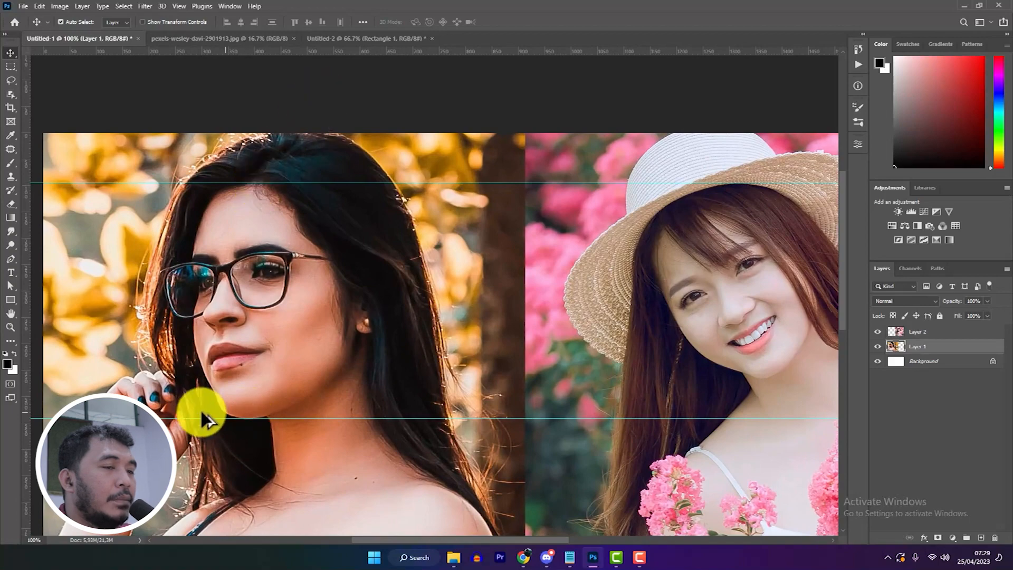
{"action": "scroll", "coordinate": [202, 414], "scroll_direction": "down", "scroll_amount": 2}
Scale Layer 2 to 129.58% with Free Transform and place it to match the other woman's head size against the guides
{"action": "left_click", "coordinate": [929, 333]}
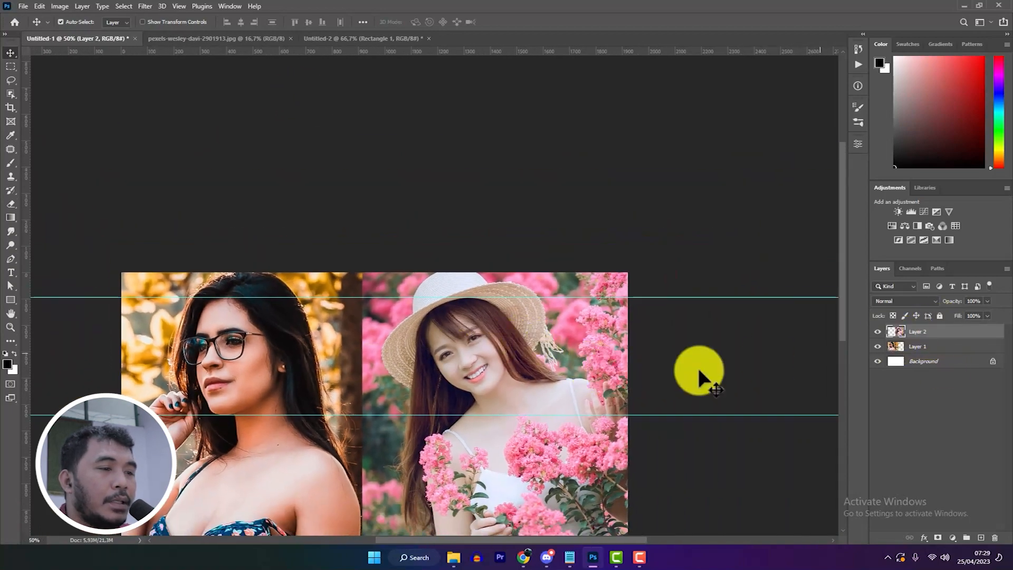
{"action": "scroll", "coordinate": [516, 414], "scroll_direction": "up", "scroll_amount": 1}
{"action": "left_click_drag", "start_coordinate": [554, 327], "coordinate": [615, 281]}
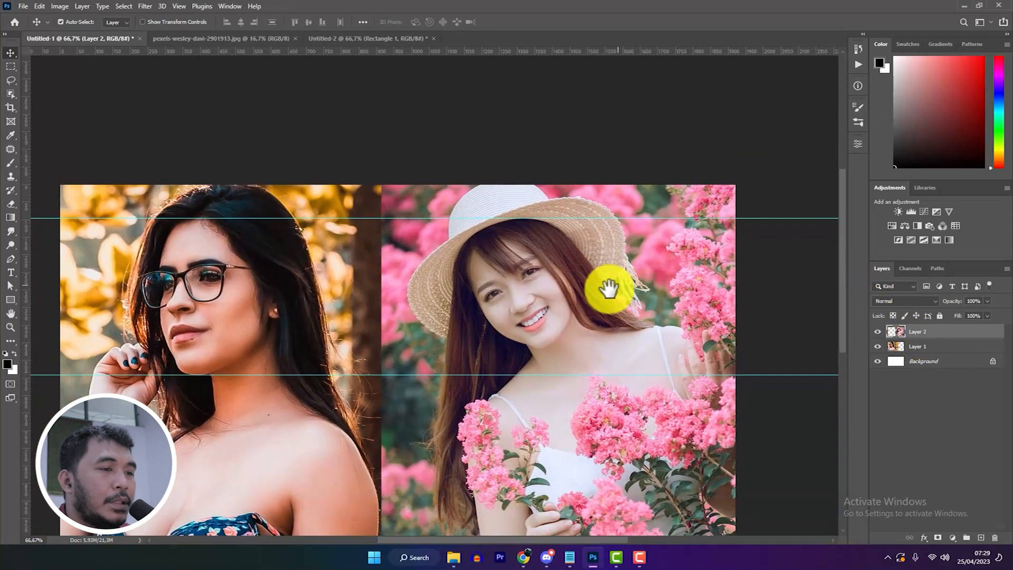
{"action": "key", "text": "ctrl+t"}
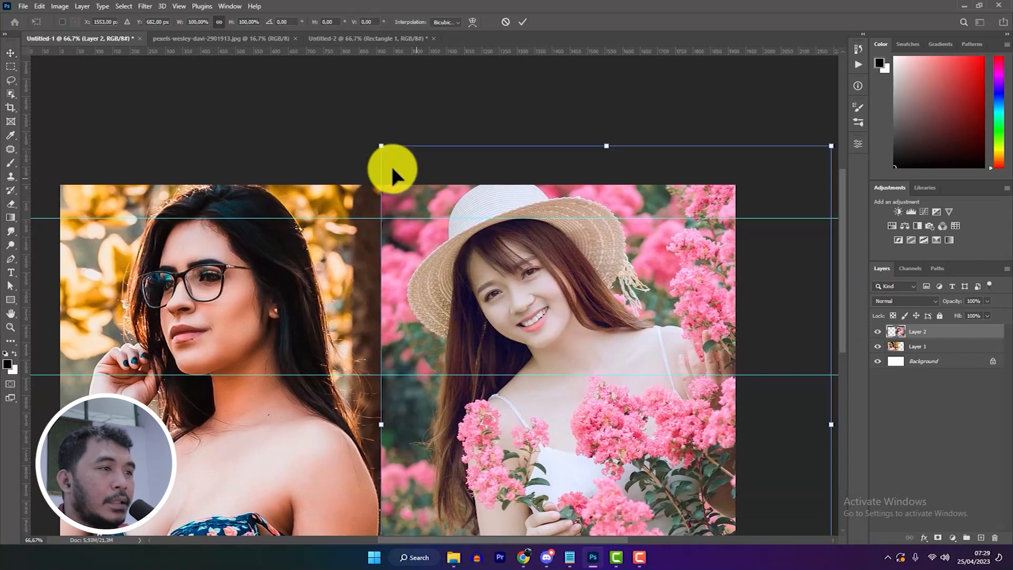
{"action": "left_click_drag", "start_coordinate": [381, 150], "coordinate": [349, 105]}
{"action": "left_click_drag", "start_coordinate": [588, 319], "coordinate": [602, 337]}
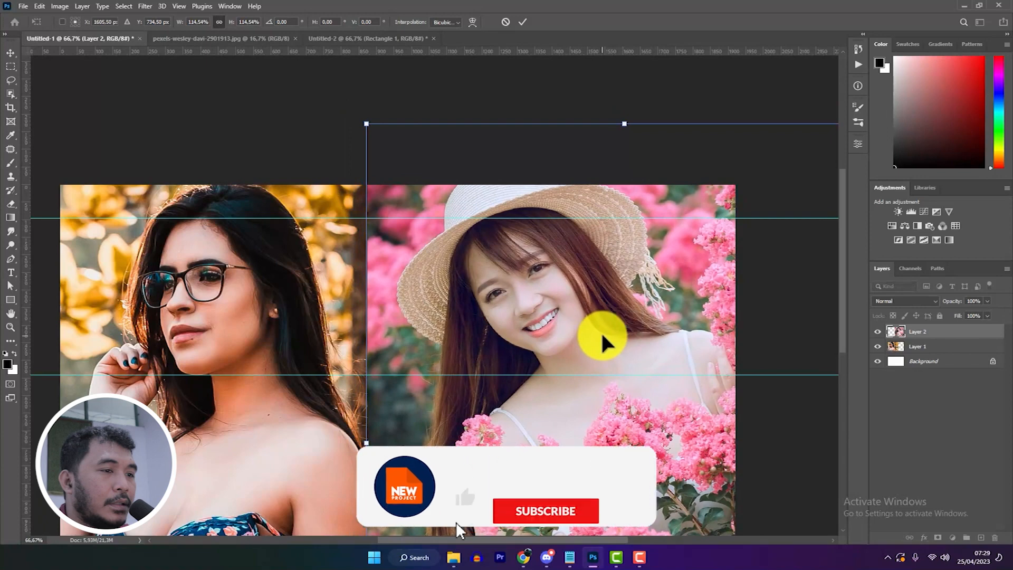
{"action": "left_click_drag", "start_coordinate": [373, 128], "coordinate": [327, 78]}
{"action": "left_click_drag", "start_coordinate": [518, 271], "coordinate": [543, 306]}
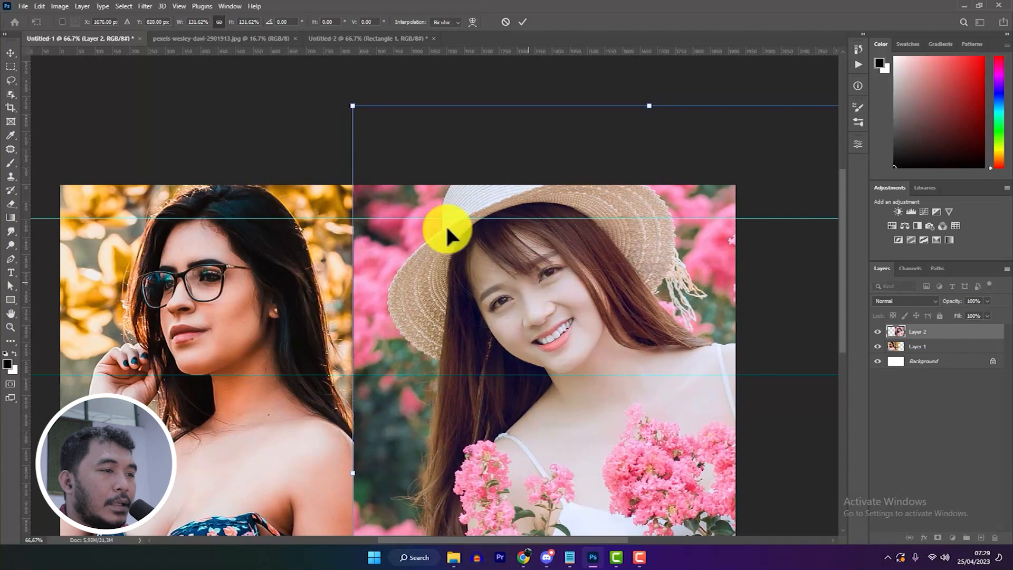
{"action": "left_click_drag", "start_coordinate": [347, 104], "coordinate": [357, 110]}
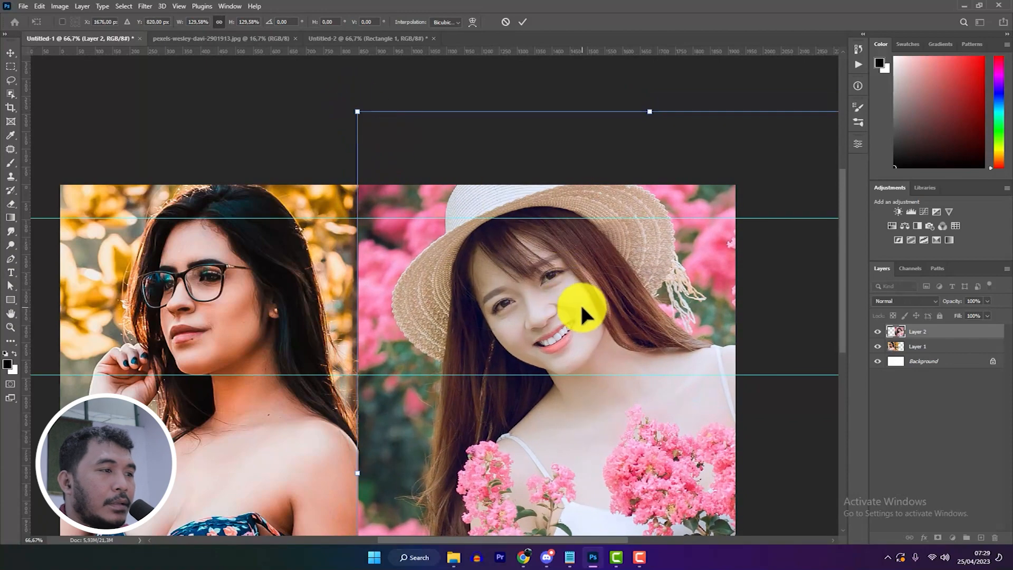
{"action": "key", "text": "Return"}
Examine the overall composition and the vertical seam where the two portraits meet
{"action": "scroll", "coordinate": [323, 279], "scroll_direction": "down", "scroll_amount": 5}
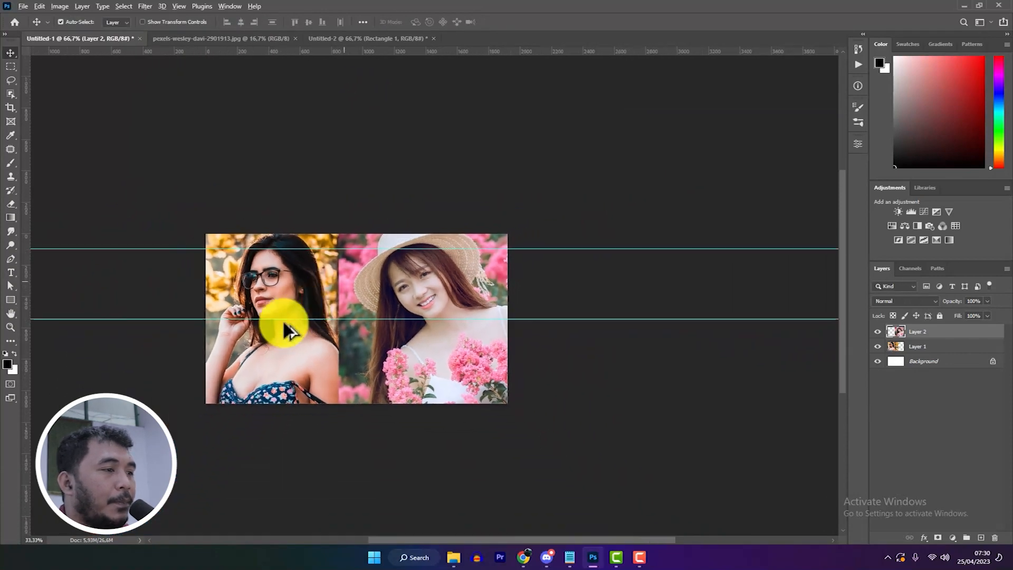
{"action": "scroll", "coordinate": [280, 331], "scroll_direction": "up", "scroll_amount": 1}
{"action": "scroll", "coordinate": [397, 269], "scroll_direction": "up", "scroll_amount": 2}
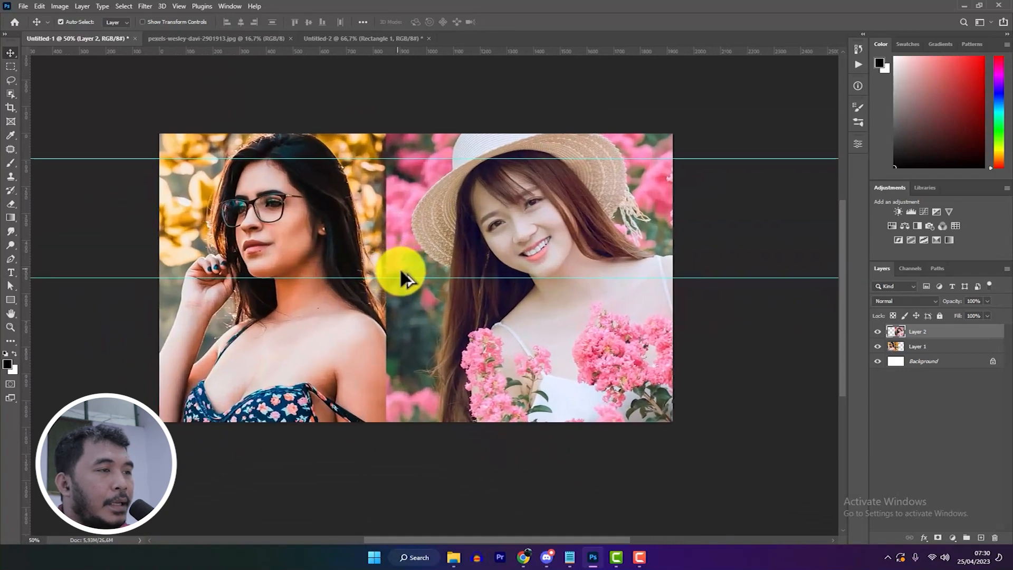
{"action": "scroll", "coordinate": [403, 274], "scroll_direction": "up", "scroll_amount": 1}
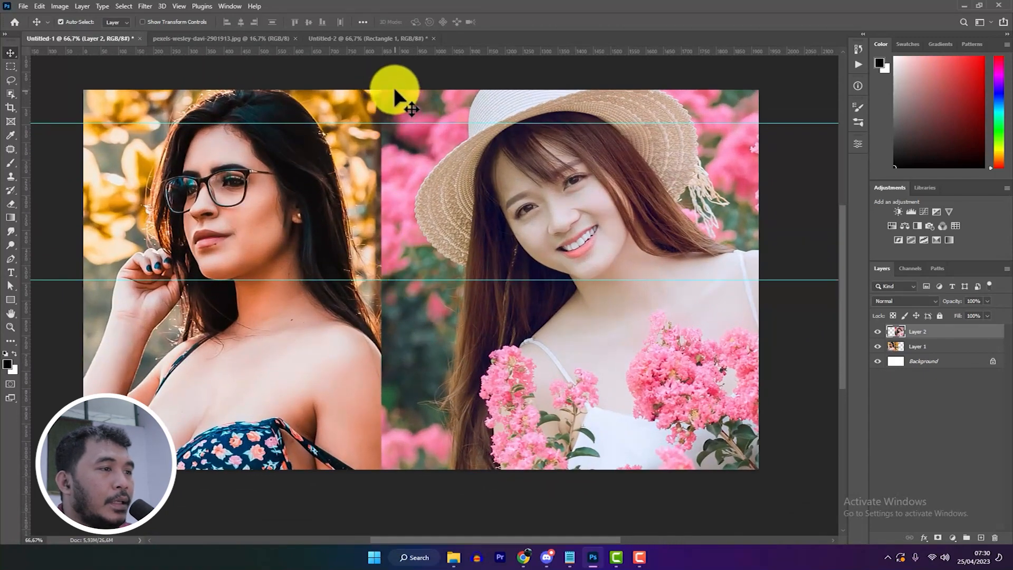
{"action": "scroll", "coordinate": [421, 331], "scroll_direction": "up", "scroll_amount": 1}
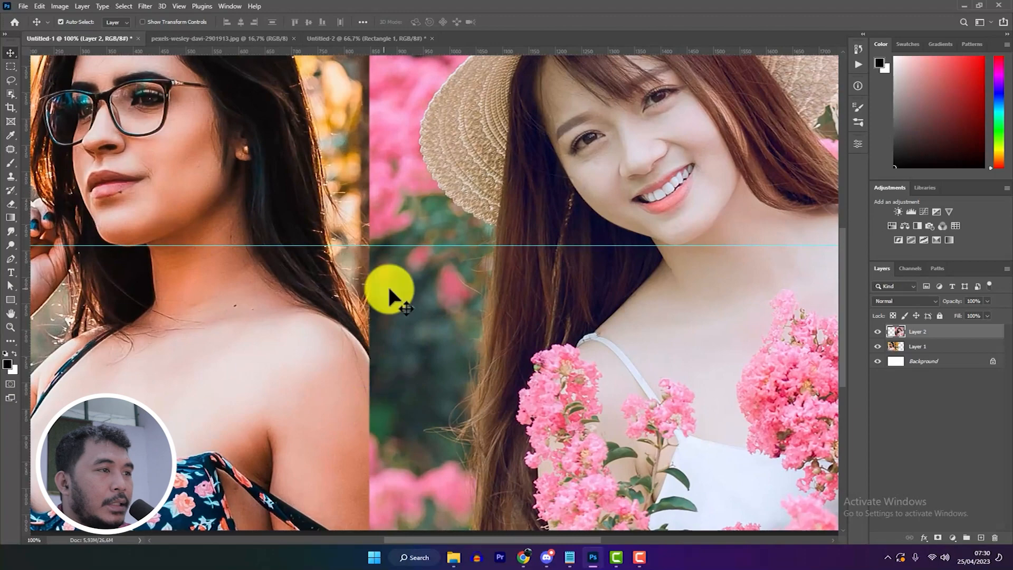
{"action": "scroll", "coordinate": [384, 290], "scroll_direction": "down", "scroll_amount": 1}
{"action": "left_click_drag", "start_coordinate": [394, 146], "coordinate": [447, 200]}
{"action": "mouse_move", "coordinate": [533, 213]}
{"action": "left_mouse_down"}
{"action": "mouse_move", "coordinate": [556, 213]}
{"action": "mouse_move", "coordinate": [534, 218]}
{"action": "left_mouse_up"}
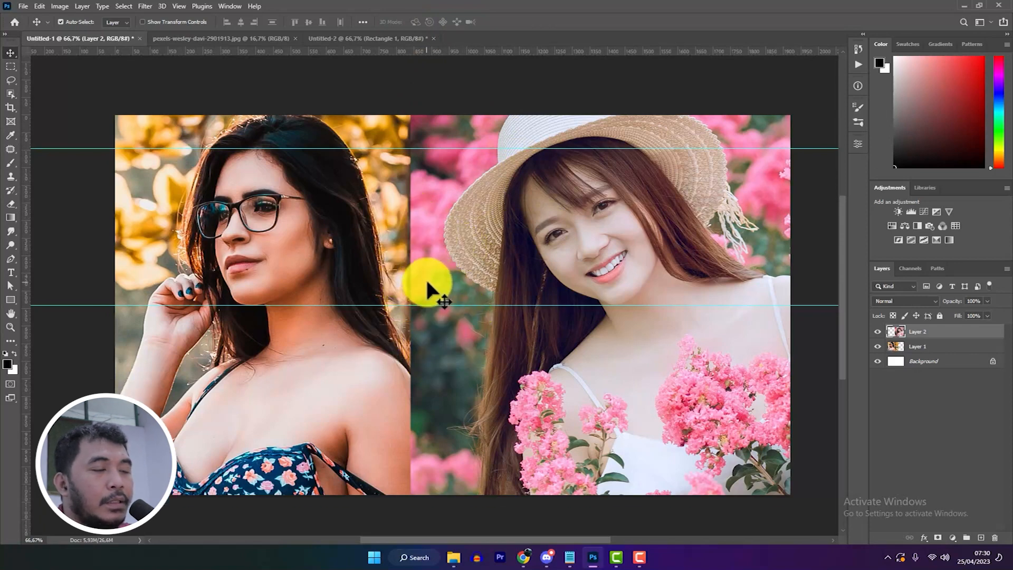
{"action": "left_click_drag", "start_coordinate": [464, 265], "coordinate": [484, 283]}
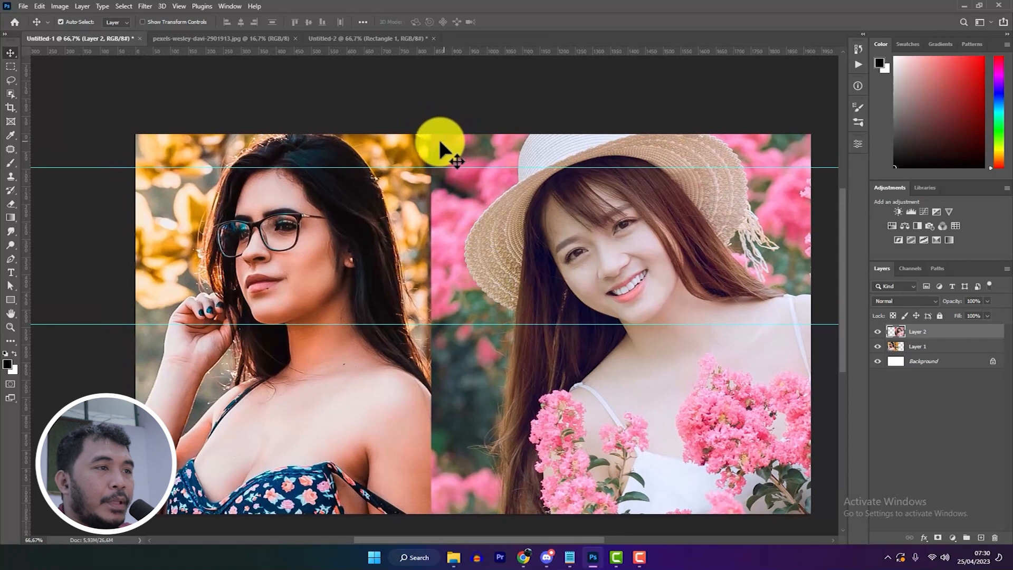
{"action": "left_click_drag", "start_coordinate": [540, 272], "coordinate": [514, 274]}
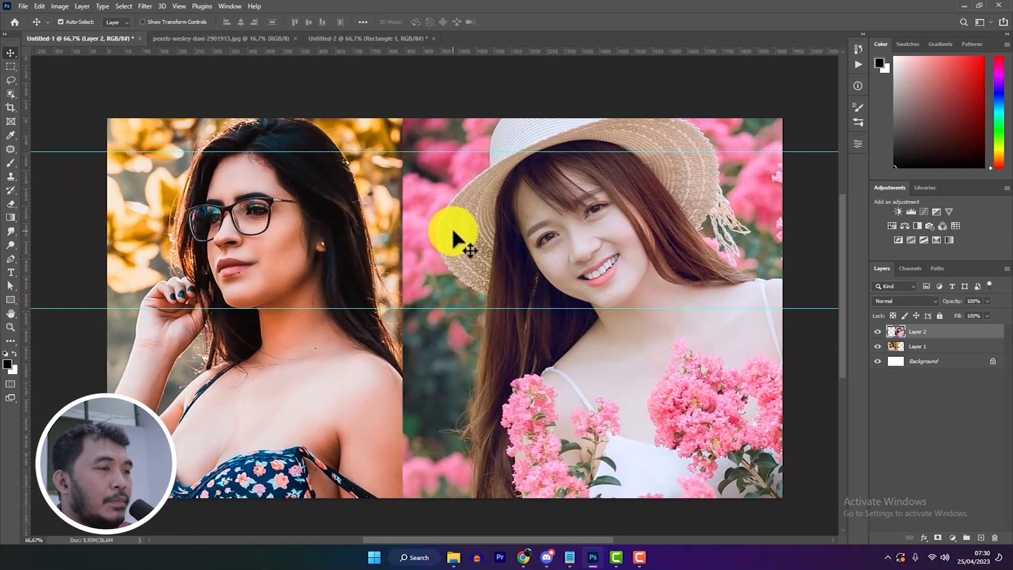
Nudge Layer 1 and Layer 2 together about 40 px to the right, and select only Layer 2
{"action": "left_click", "coordinate": [917, 348], "text": "shift"}
{"action": "key", "text": "shift+Right"}
{"action": "key", "text": "shift+Right"}
{"action": "key", "text": "shift+Right"}
{"action": "key", "text": "shift+Right"}
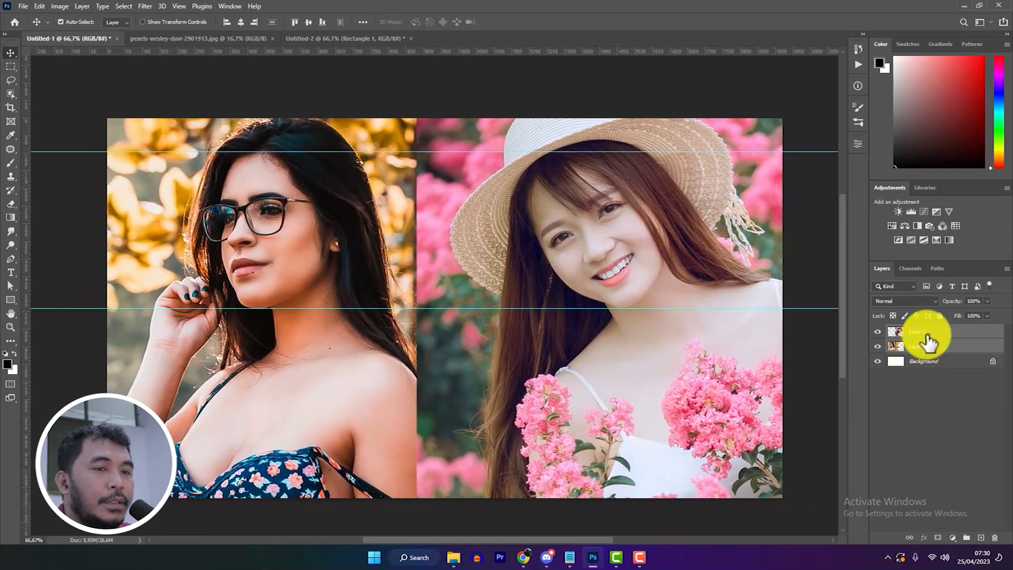
{"action": "left_click", "coordinate": [925, 334]}
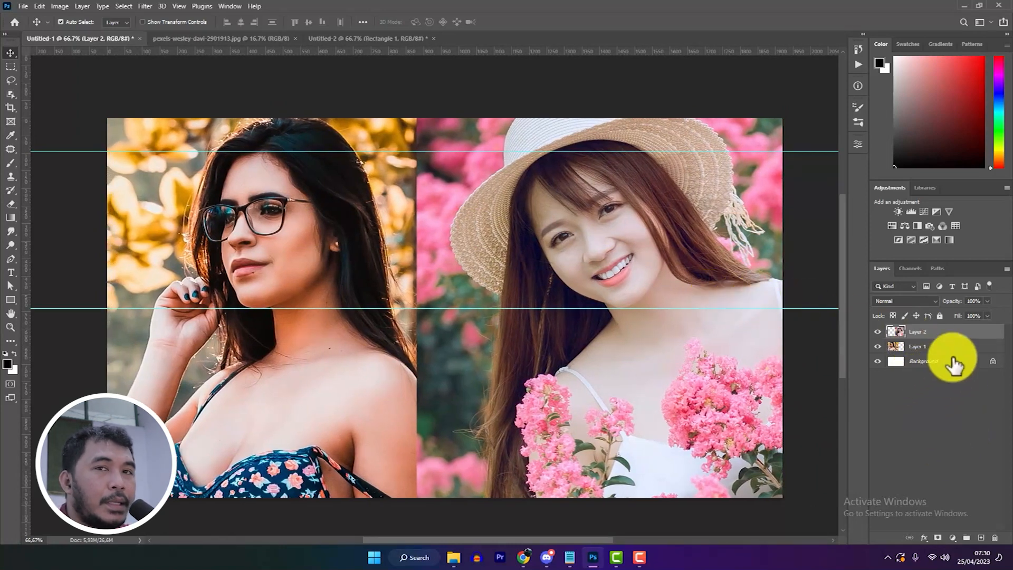
Switch to Notepad to check the LIST Tutorial topics, and return to Photoshop
{"action": "left_click", "coordinate": [570, 557]}
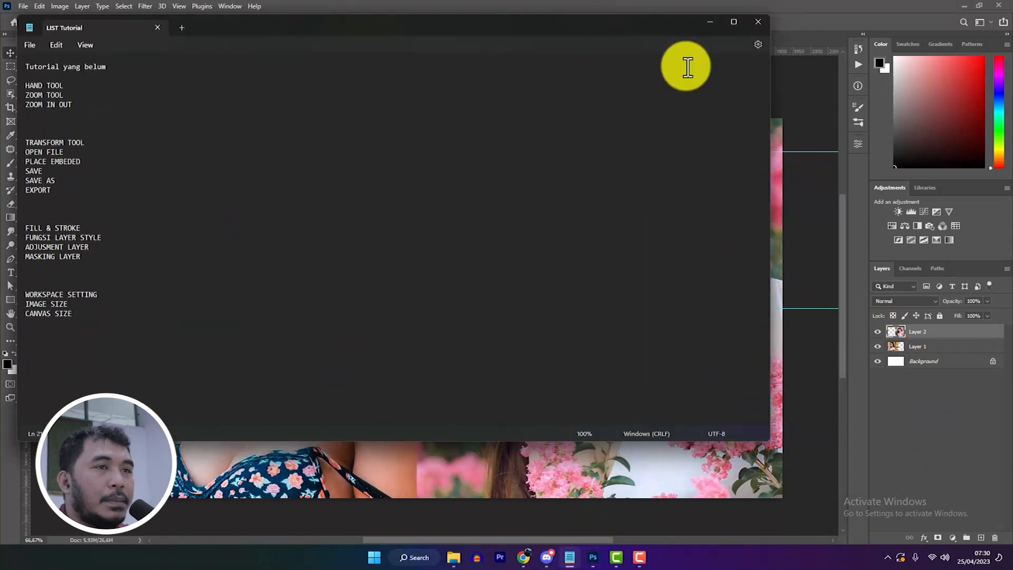
{"action": "left_click", "coordinate": [725, 21]}
{"action": "left_click", "coordinate": [950, 8]}
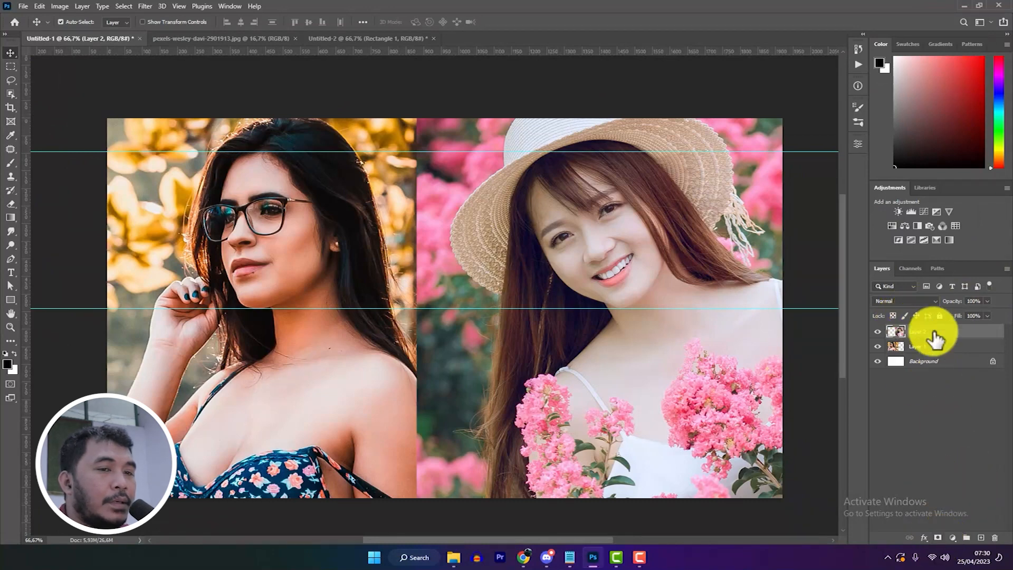
Add a layer mask to Layer 2 and activate the Brush tool
{"action": "left_click", "coordinate": [937, 538]}
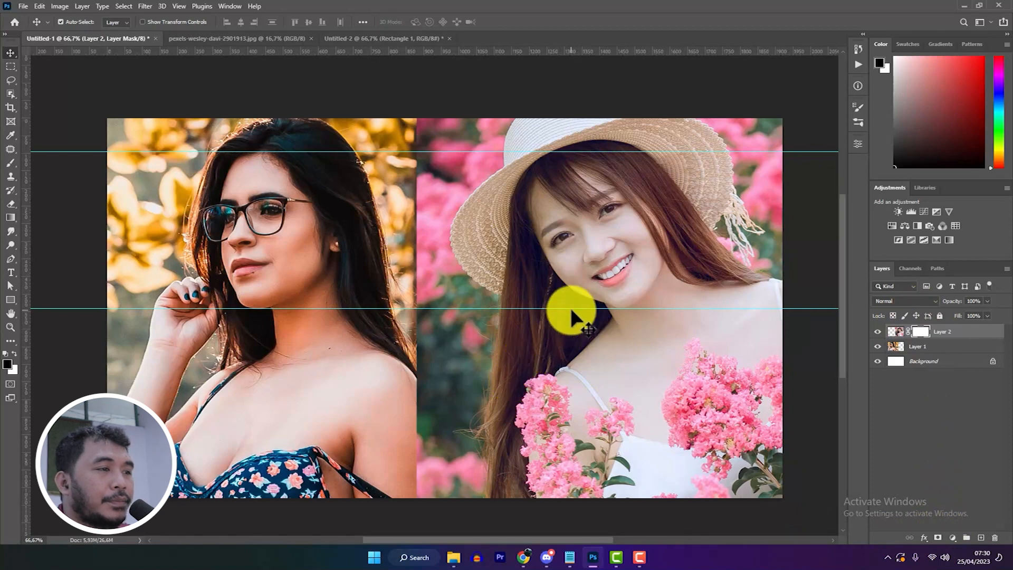
{"action": "left_click", "coordinate": [11, 163]}
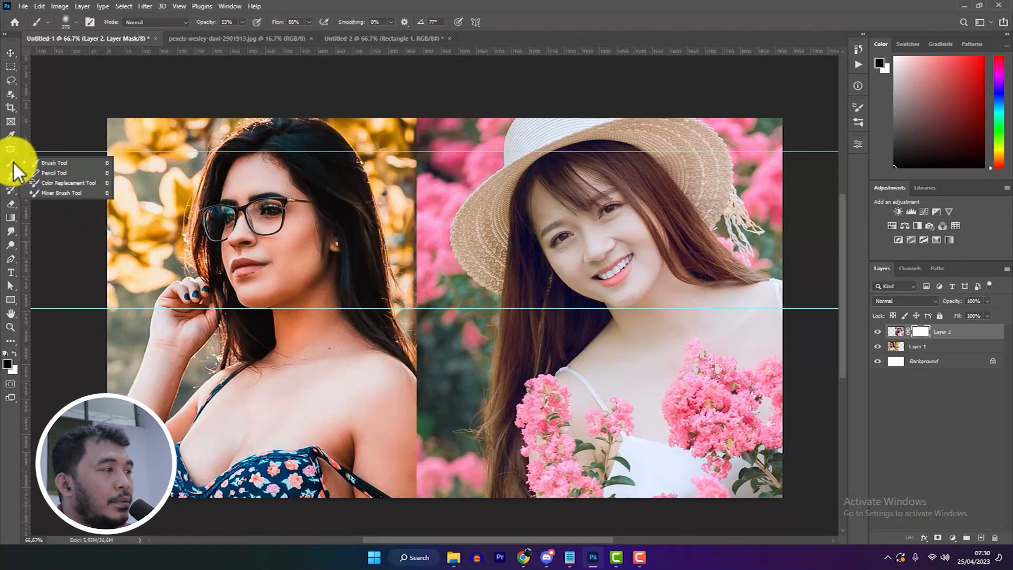
{"action": "left_click", "coordinate": [53, 163]}
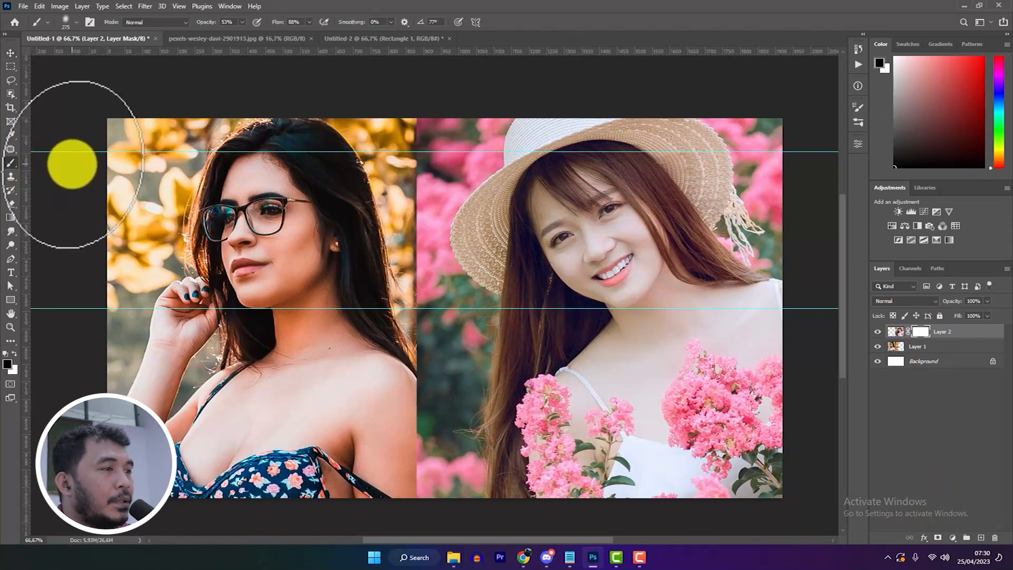
Review the brush size and hardness, set its opacity to 49% and flow to 86%, and swap the foreground colour to white
{"action": "right_click", "coordinate": [510, 214]}
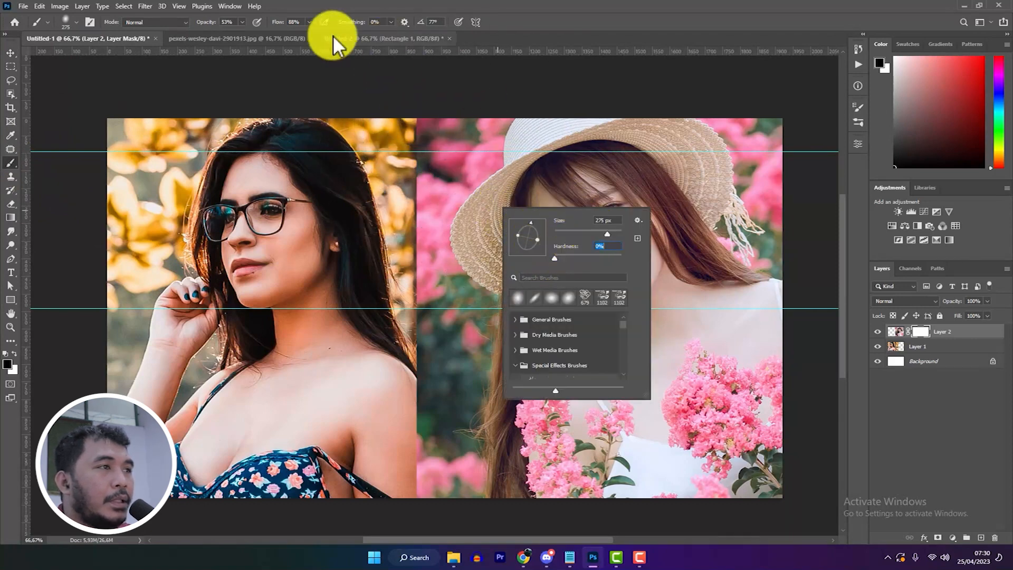
{"action": "left_click_drag", "start_coordinate": [205, 22], "coordinate": [203, 22]}
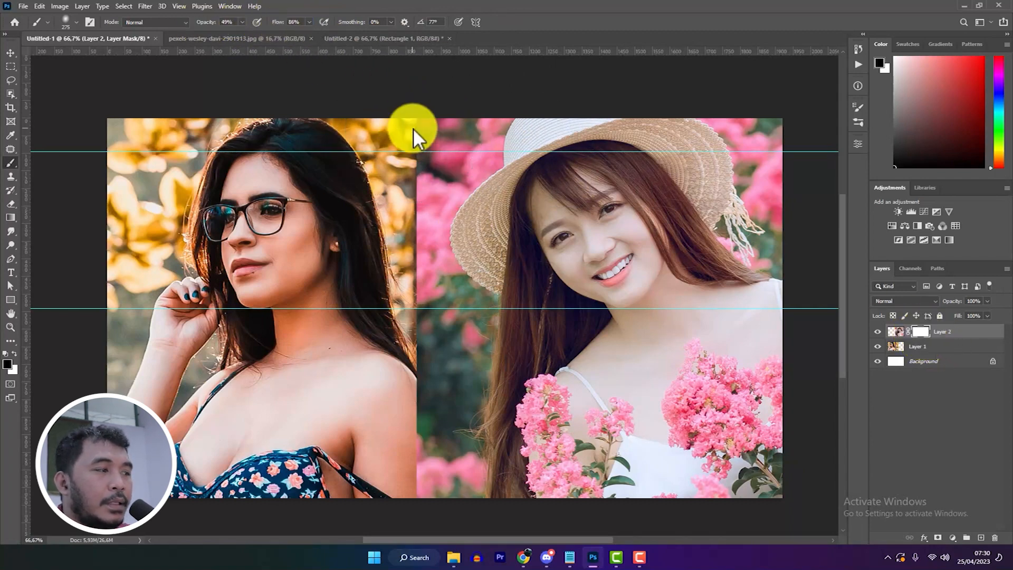
{"action": "left_click", "coordinate": [13, 353]}
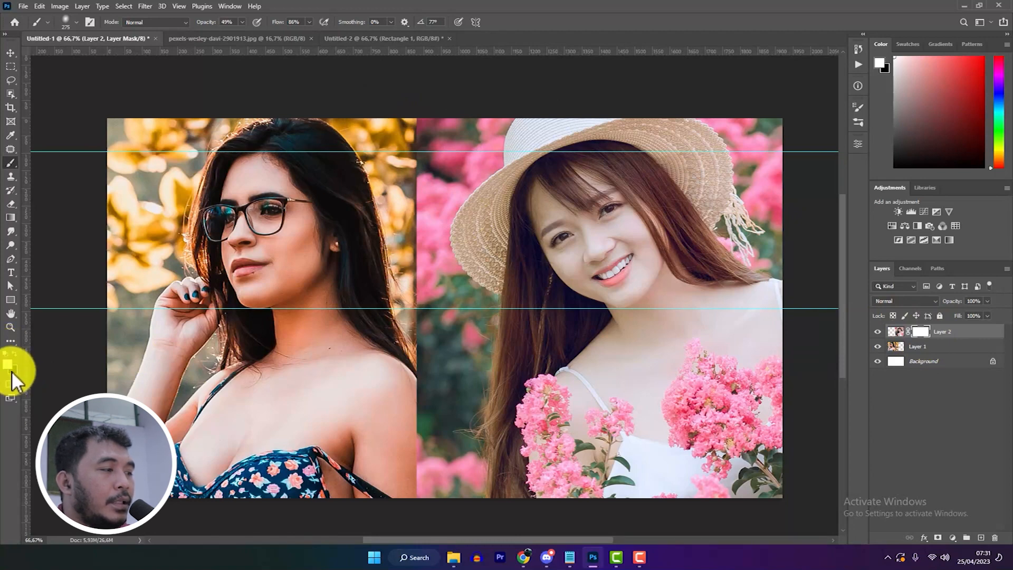
Set the foreground colour to black and paint vertically on Layer 2's mask along the seam between the two portraits
{"action": "left_click", "coordinate": [14, 353]}
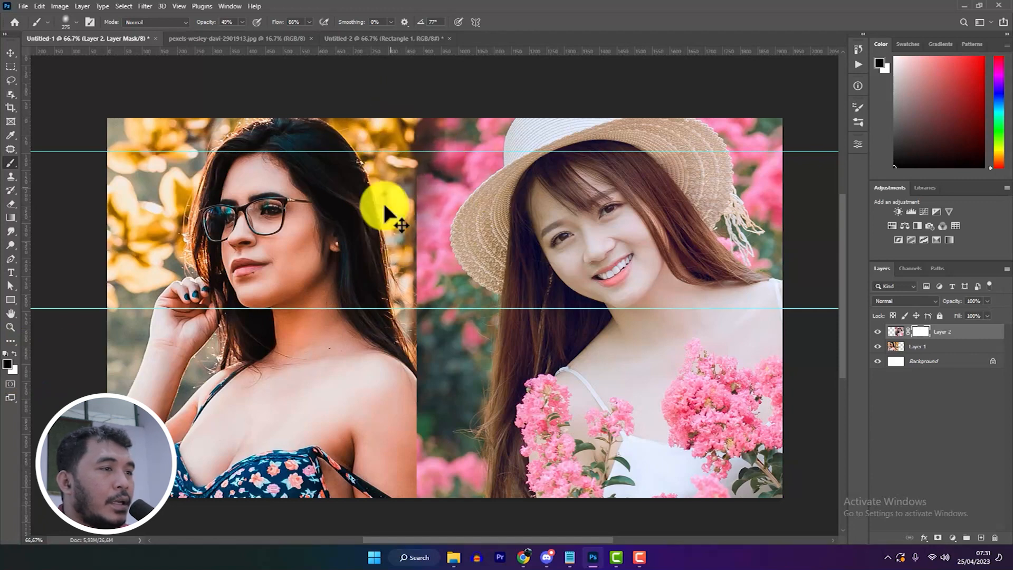
{"action": "mouse_move", "coordinate": [390, 232]}
{"action": "left_mouse_down"}
{"action": "mouse_move", "coordinate": [387, 452]}
{"action": "mouse_move", "coordinate": [391, 325]}
{"action": "left_mouse_up"}
{"action": "left_click_drag", "start_coordinate": [391, 411], "coordinate": [410, 503]}
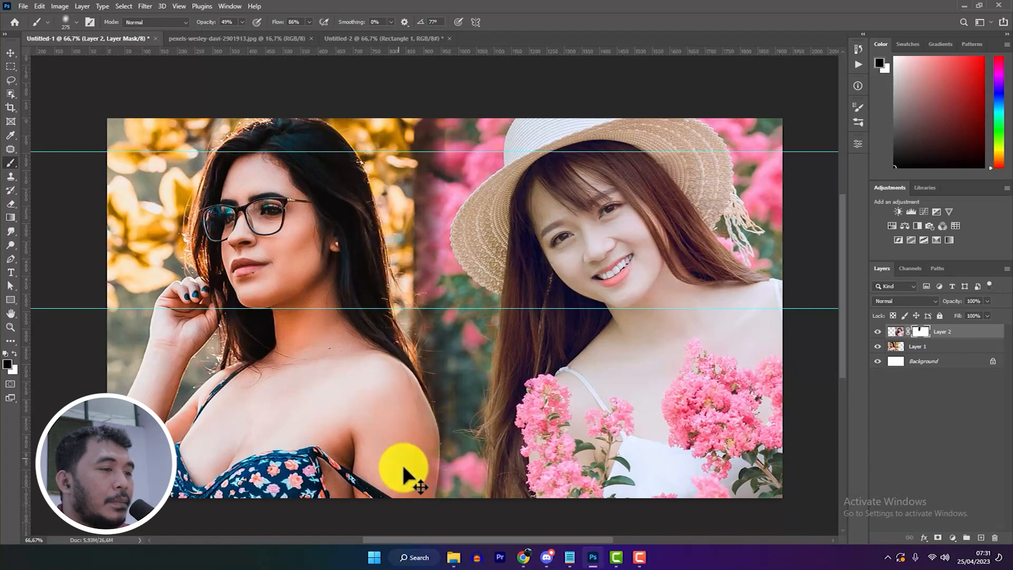
{"action": "scroll", "coordinate": [396, 317], "scroll_direction": "down", "scroll_amount": 2}
{"action": "mouse_move", "coordinate": [389, 331]}
{"action": "left_mouse_down"}
{"action": "mouse_move", "coordinate": [385, 323]}
{"action": "mouse_move", "coordinate": [395, 459]}
{"action": "left_mouse_up"}
{"action": "scroll", "coordinate": [390, 444], "scroll_direction": "up", "scroll_amount": 2}
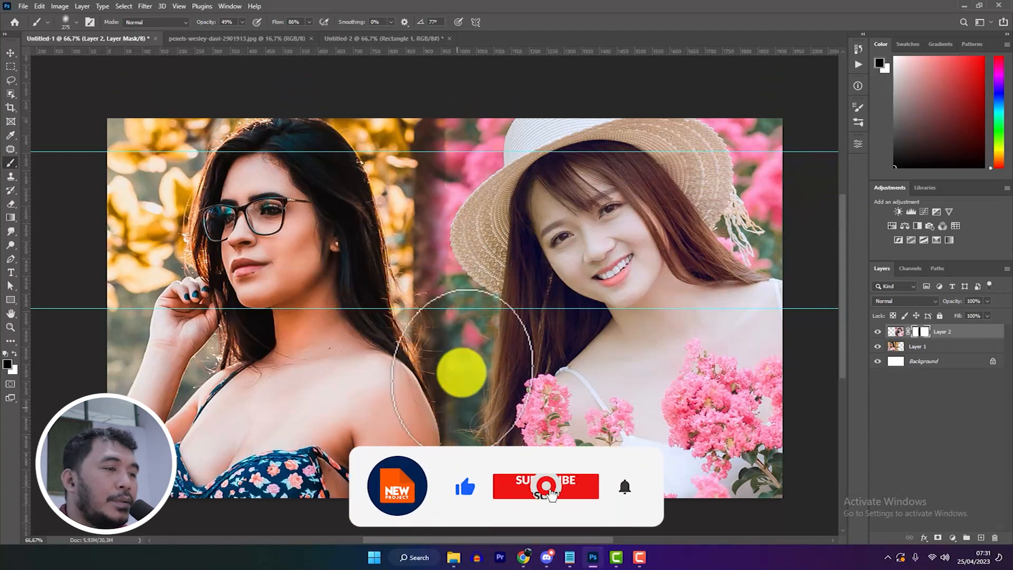
Display Layer 2's mask on its own, darken the grey gap in the painted black band, and return to the image
{"action": "left_click", "coordinate": [921, 333], "text": "alt"}
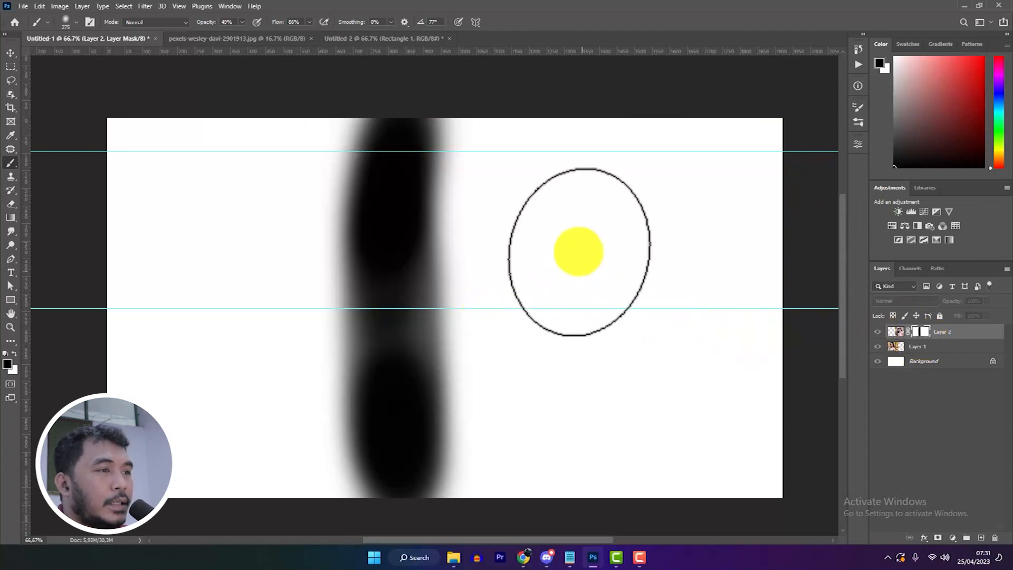
{"action": "scroll", "coordinate": [577, 249], "scroll_direction": "down", "scroll_amount": 1}
{"action": "scroll", "coordinate": [576, 249], "scroll_direction": "up", "scroll_amount": 1}
{"action": "mouse_move", "coordinate": [386, 231]}
{"action": "left_mouse_down"}
{"action": "mouse_move", "coordinate": [386, 351]}
{"action": "mouse_move", "coordinate": [380, 217]}
{"action": "mouse_move", "coordinate": [384, 274]}
{"action": "left_mouse_up"}
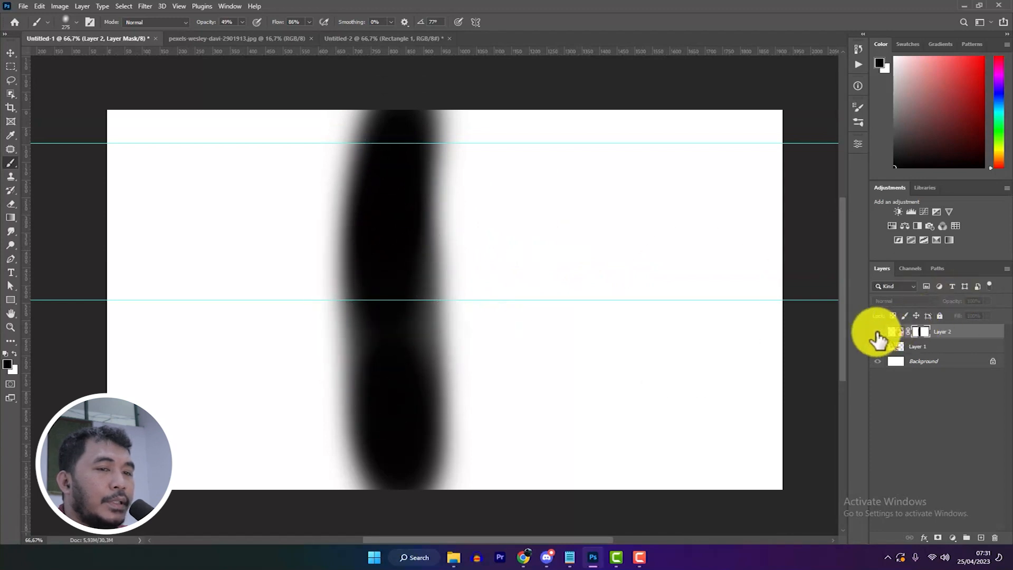
{"action": "left_click", "coordinate": [921, 335], "text": "alt"}
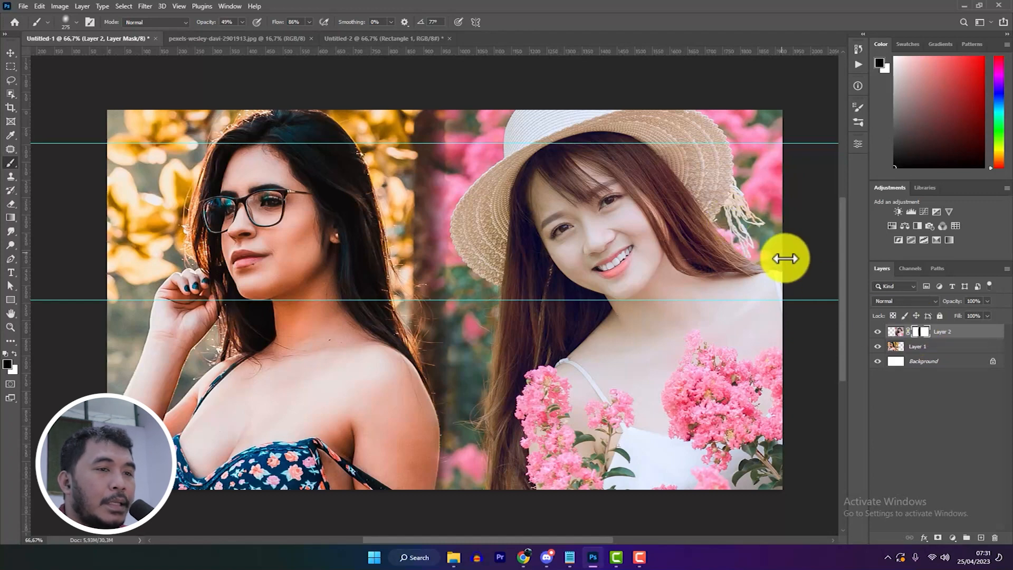
Hide Layer 1 to examine the faded edge of Layer 2, and display Layer 2's mask on its own
{"action": "scroll", "coordinate": [791, 264], "scroll_direction": "up", "scroll_amount": 1}
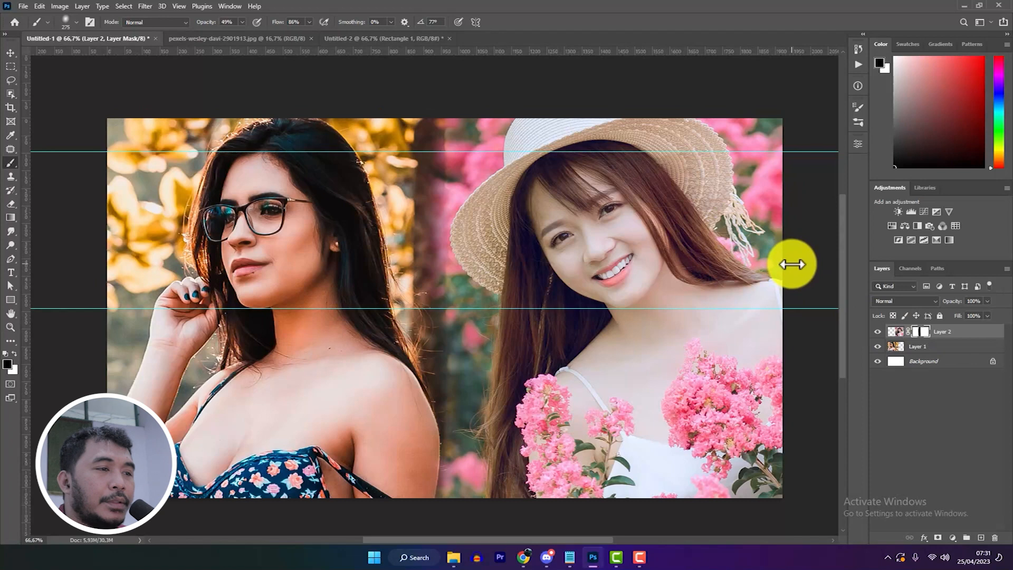
{"action": "left_click", "coordinate": [878, 347]}
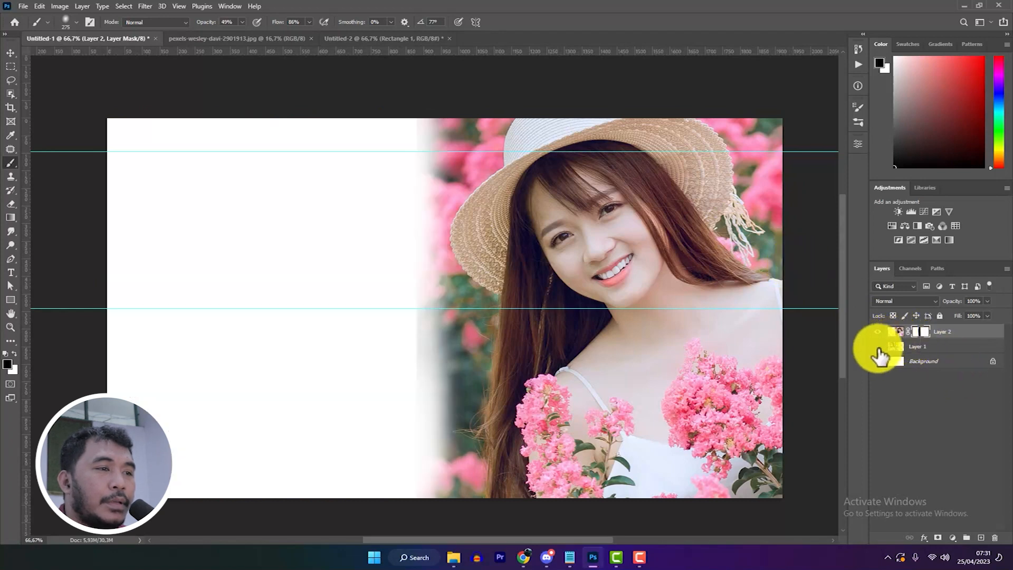
{"action": "left_click", "coordinate": [921, 335], "text": "alt"}
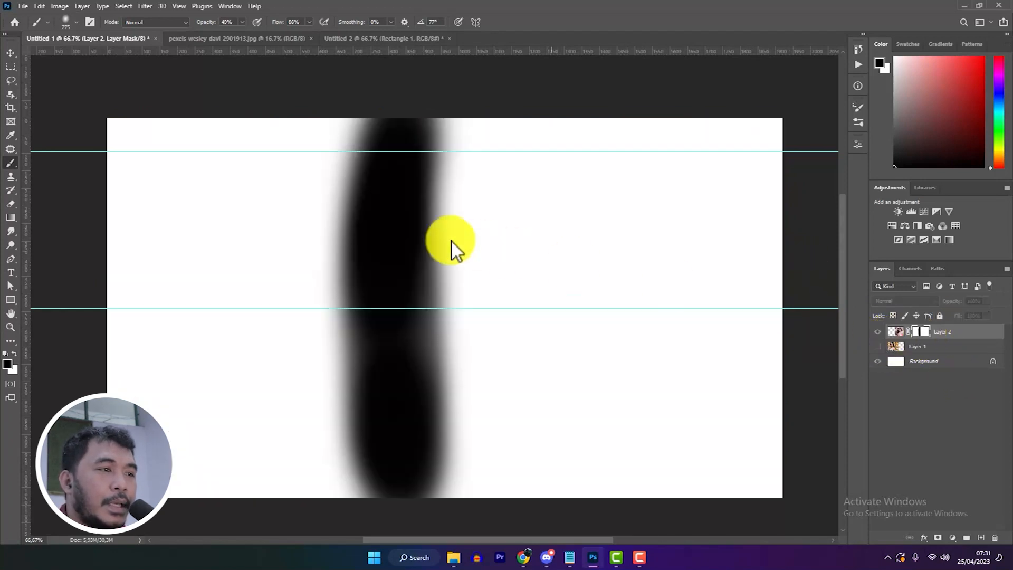
Delete the layer mask from Layer 2 and make Layer 1 visible again
{"action": "right_click", "coordinate": [917, 333]}
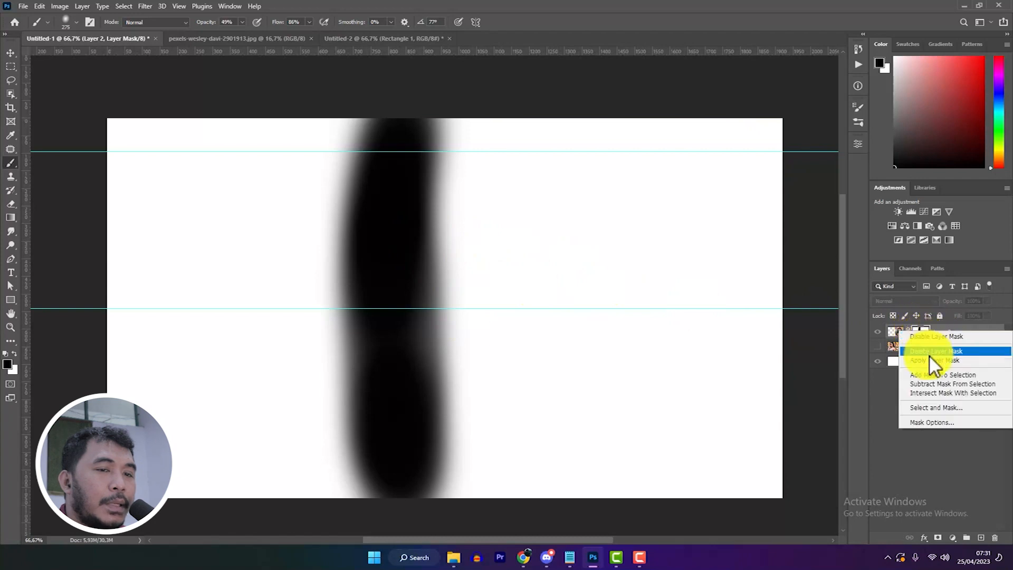
{"action": "left_click", "coordinate": [933, 352]}
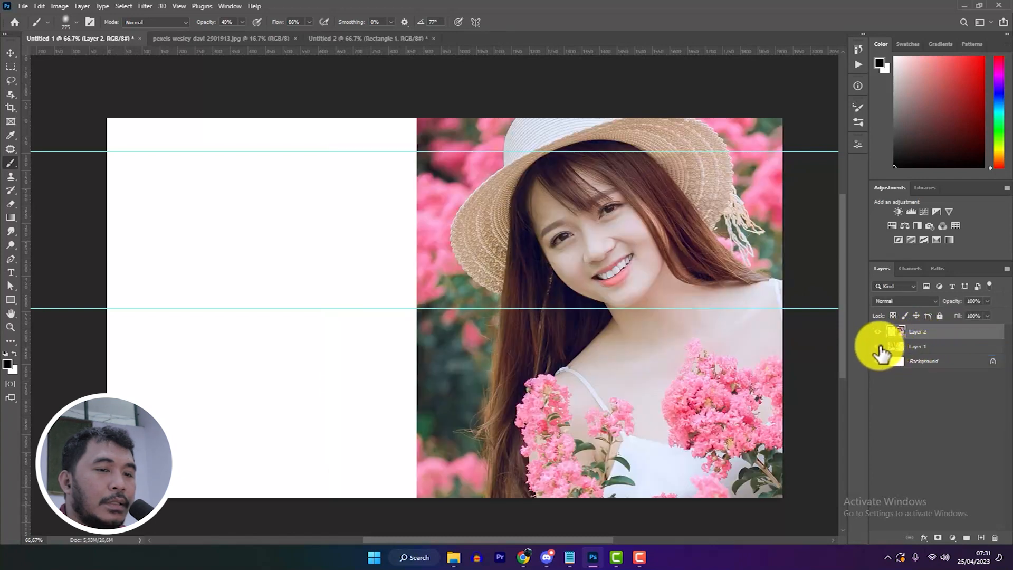
{"action": "left_click", "coordinate": [878, 346]}
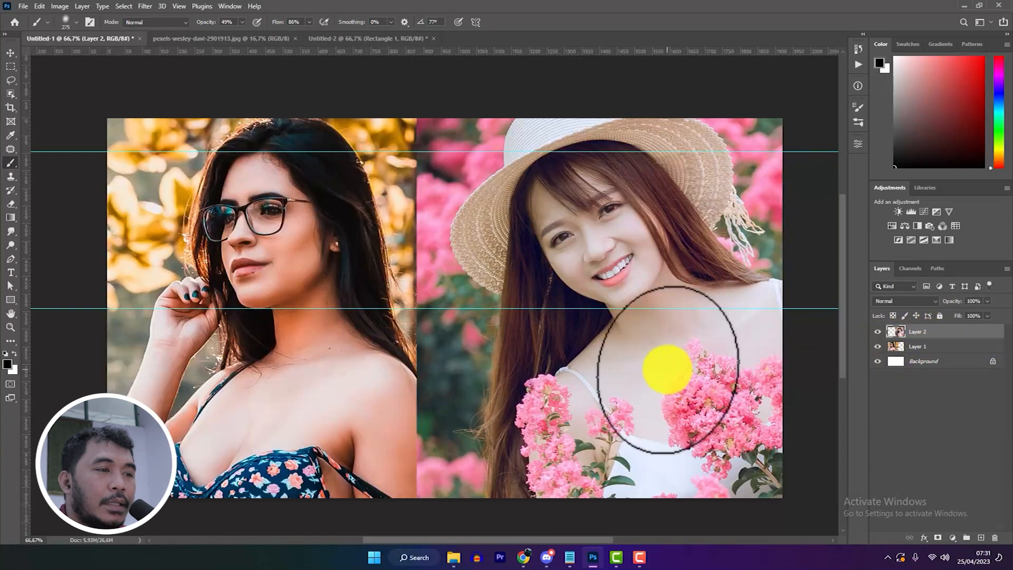
Add a new layer mask to Layer 2 and apply a horizontal black-to-white linear gradient across the seam between the portraits
{"action": "left_click", "coordinate": [938, 538]}
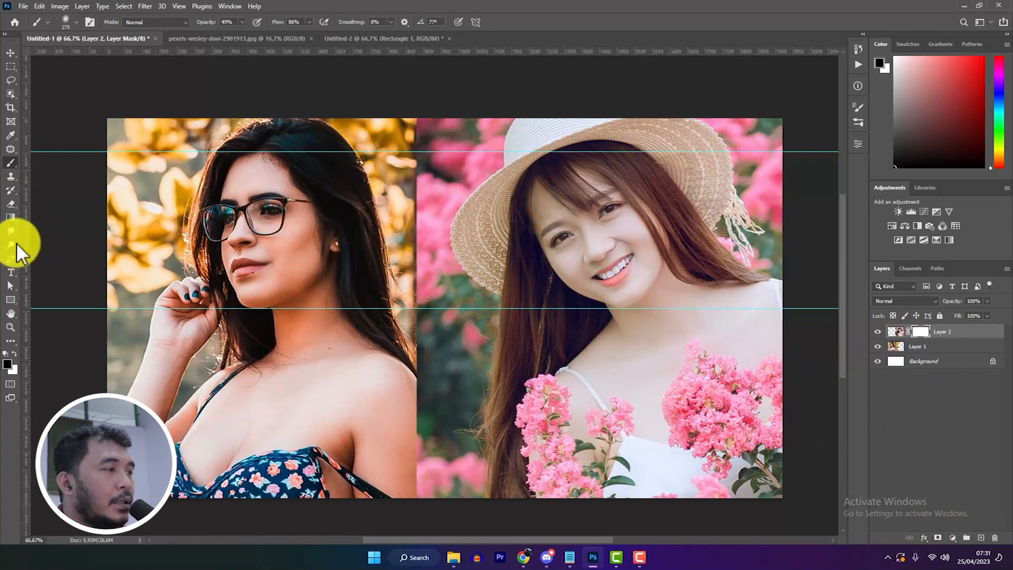
{"action": "left_click", "coordinate": [11, 216]}
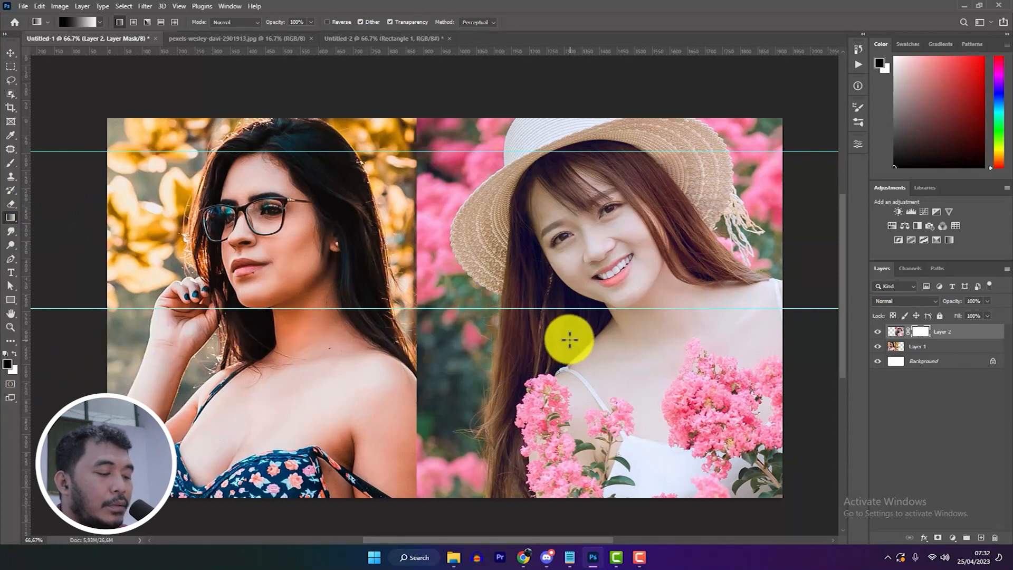
{"action": "scroll", "coordinate": [426, 382], "scroll_direction": "up", "scroll_amount": 1}
{"action": "scroll", "coordinate": [448, 253], "scroll_direction": "up", "scroll_amount": 2}
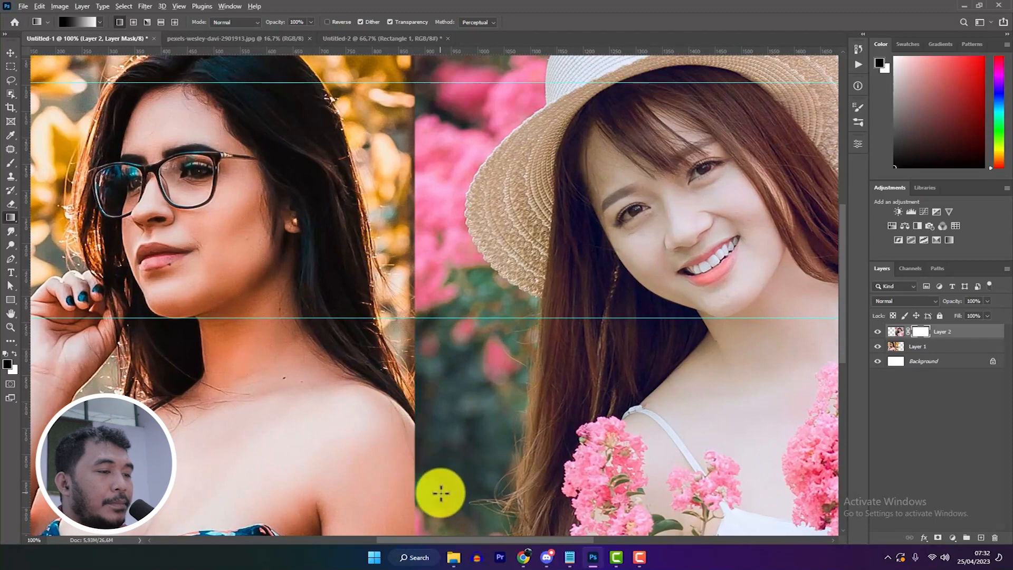
{"action": "scroll", "coordinate": [440, 494], "scroll_direction": "up", "scroll_amount": 1}
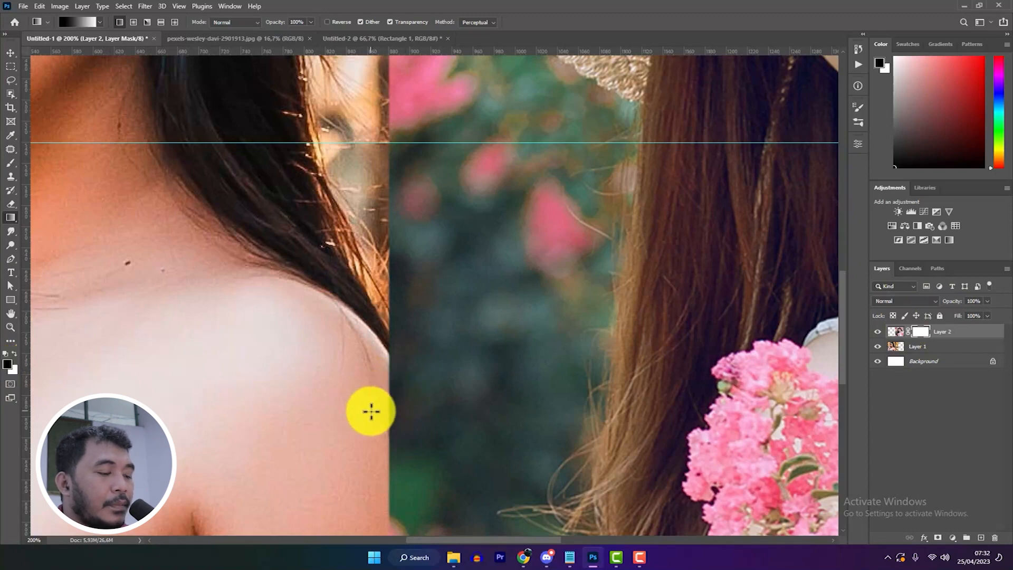
{"action": "left_click_drag", "start_coordinate": [371, 411], "coordinate": [536, 410]}
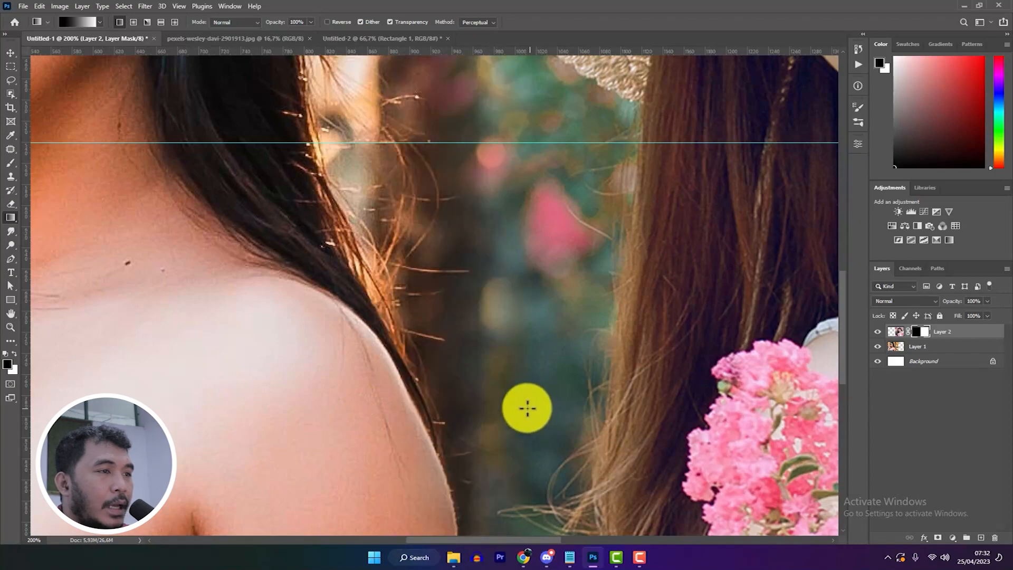
{"action": "scroll", "coordinate": [401, 416], "scroll_direction": "down", "scroll_amount": 5}
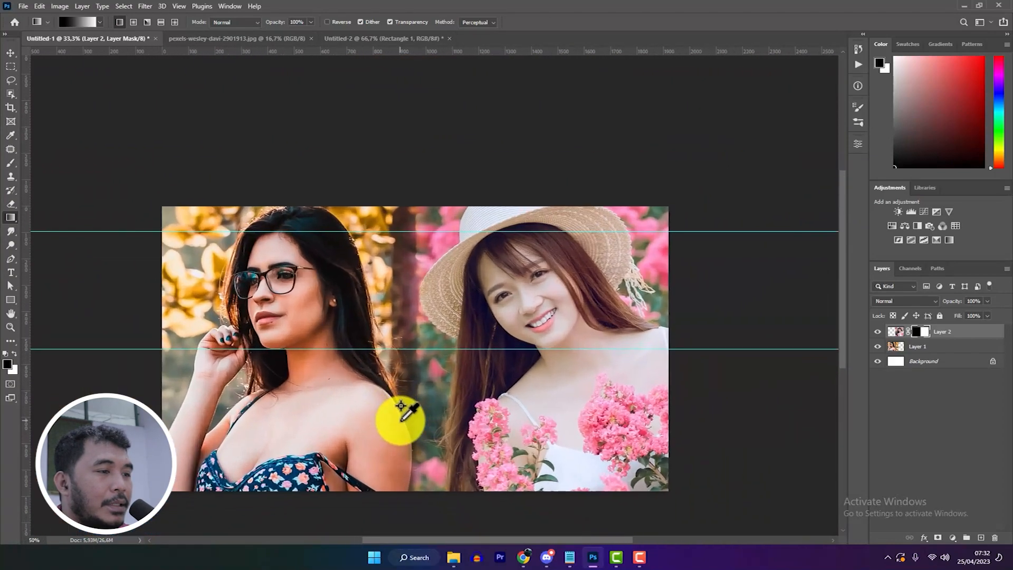
{"action": "scroll", "coordinate": [401, 417], "scroll_direction": "up", "scroll_amount": 1}
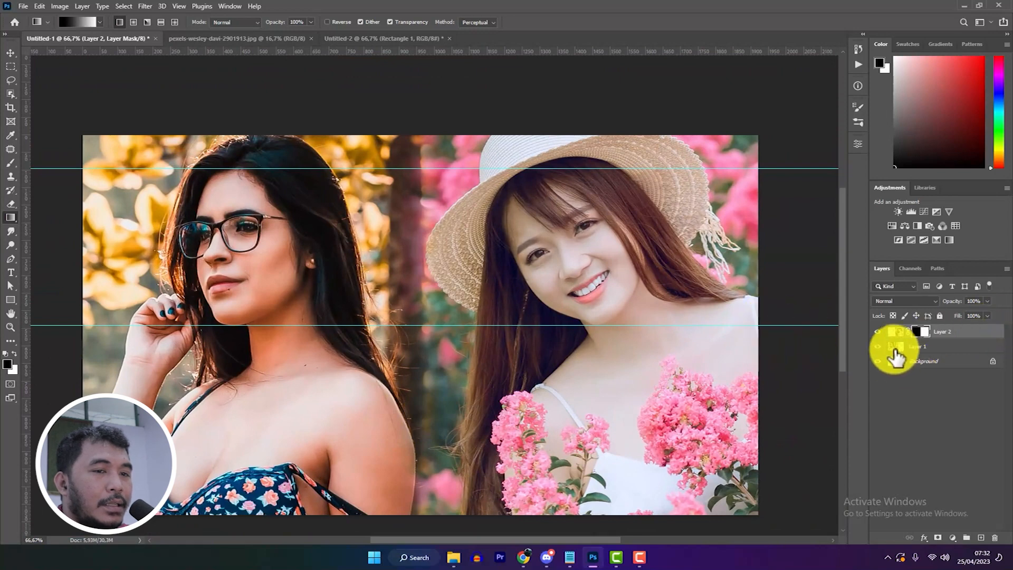
Display Layer 2's gradient mask on its own to examine it, return to the blended image, and activate the Move tool
{"action": "left_click", "coordinate": [920, 331], "text": "alt"}
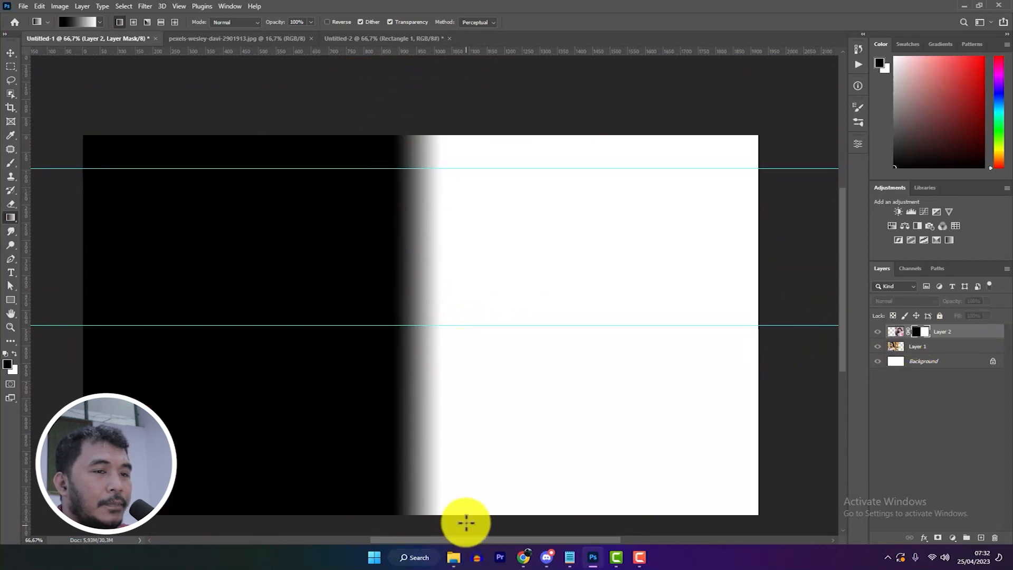
{"action": "left_click", "coordinate": [917, 332], "text": "alt"}
{"action": "scroll", "coordinate": [536, 330], "scroll_direction": "down", "scroll_amount": 1}
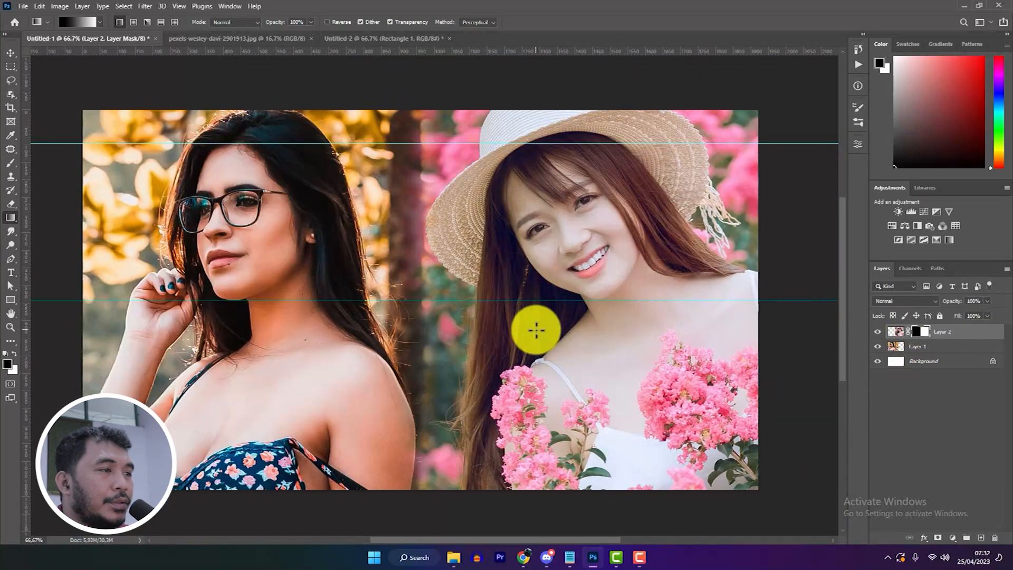
{"action": "left_click", "coordinate": [11, 53]}
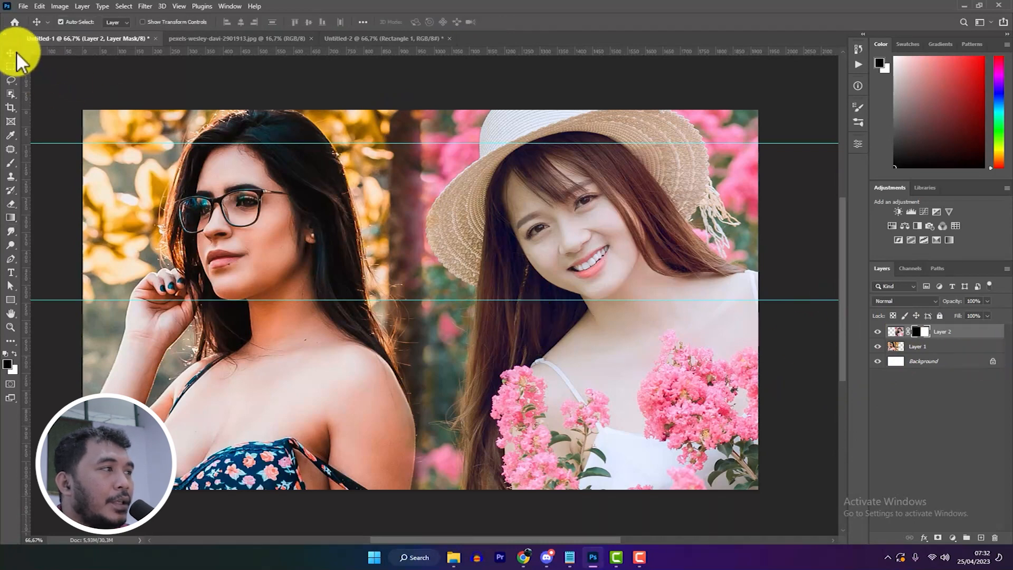
{"action": "scroll", "coordinate": [549, 301], "scroll_direction": "up", "scroll_amount": 1}
{"action": "scroll", "coordinate": [549, 300], "scroll_direction": "up", "scroll_amount": 1}
Switch to Notepad to review the LIST Tutorial topics, return to Photoshop, and check the list once more
{"action": "left_click", "coordinate": [570, 558]}
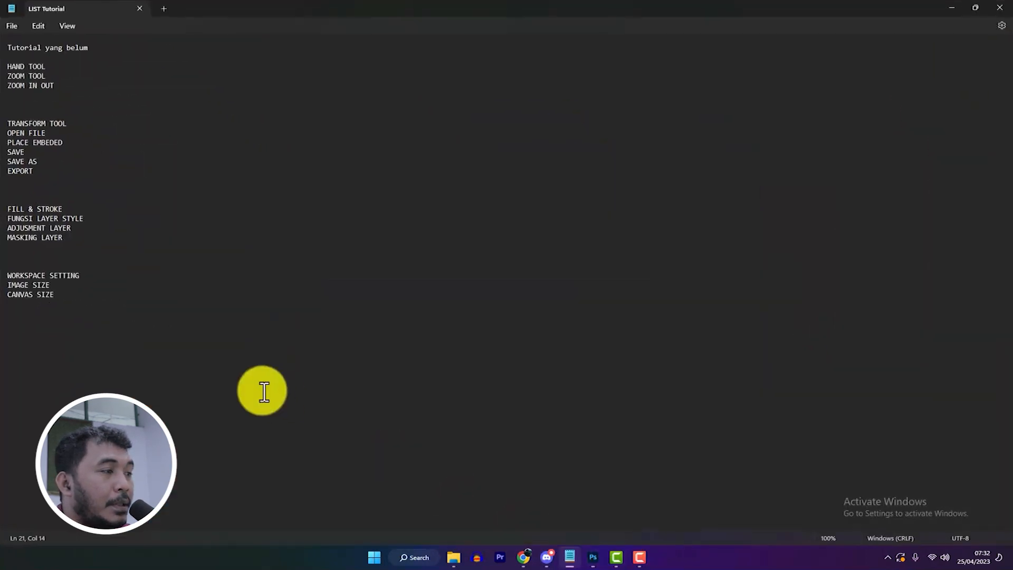
{"action": "left_click", "coordinate": [952, 7]}
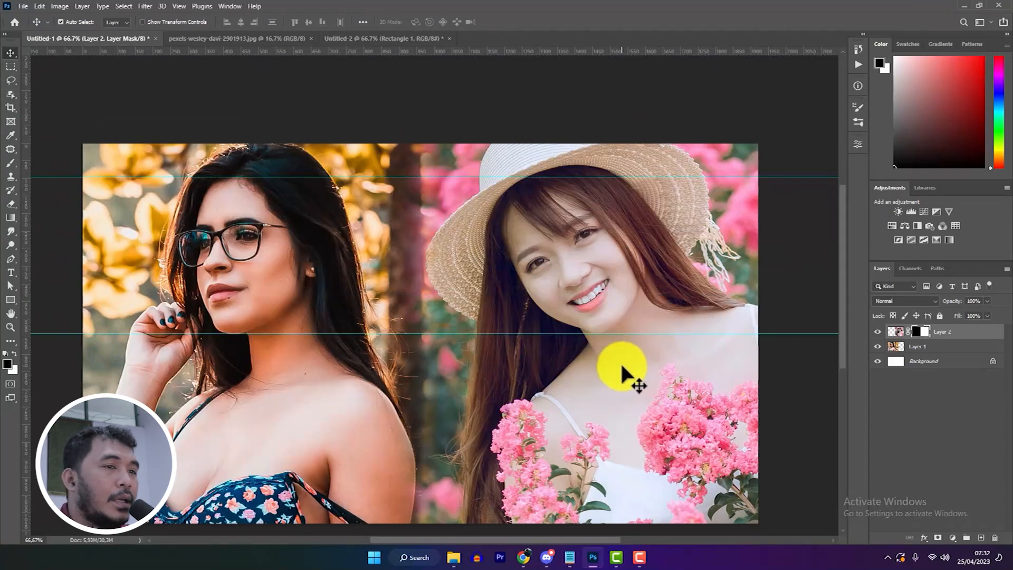
{"action": "scroll", "coordinate": [581, 346], "scroll_direction": "up", "scroll_amount": 1}
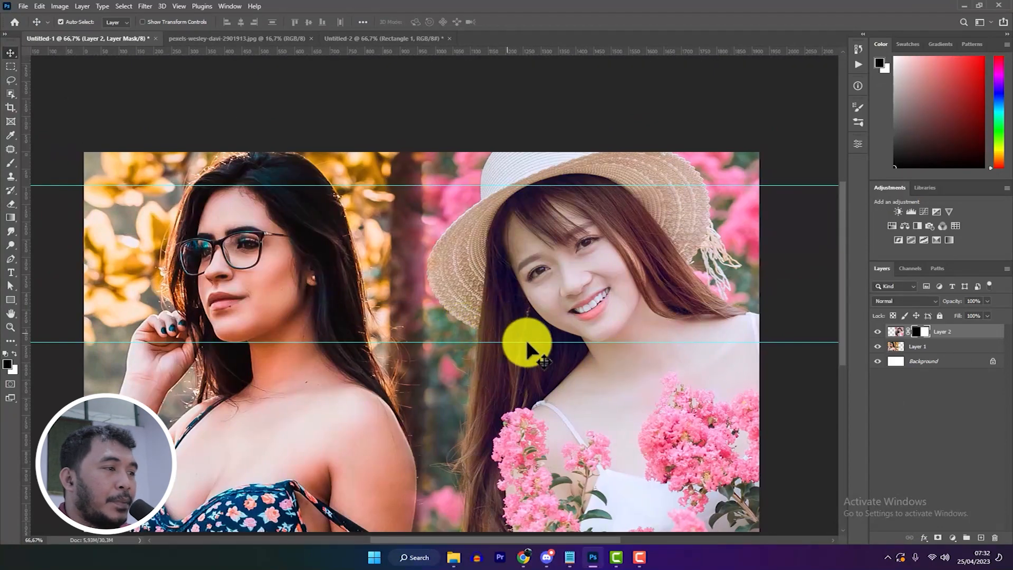
{"action": "scroll", "coordinate": [554, 369], "scroll_direction": "down", "scroll_amount": 2}
{"action": "left_click", "coordinate": [570, 557]}
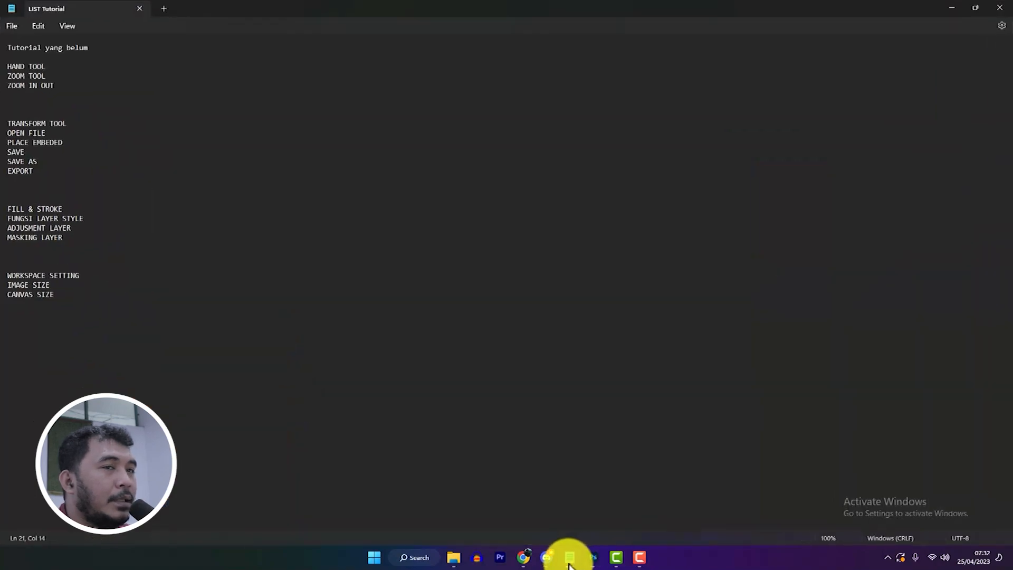
{"action": "left_click", "coordinate": [569, 560]}
{"action": "scroll", "coordinate": [626, 261], "scroll_direction": "down", "scroll_amount": 1}
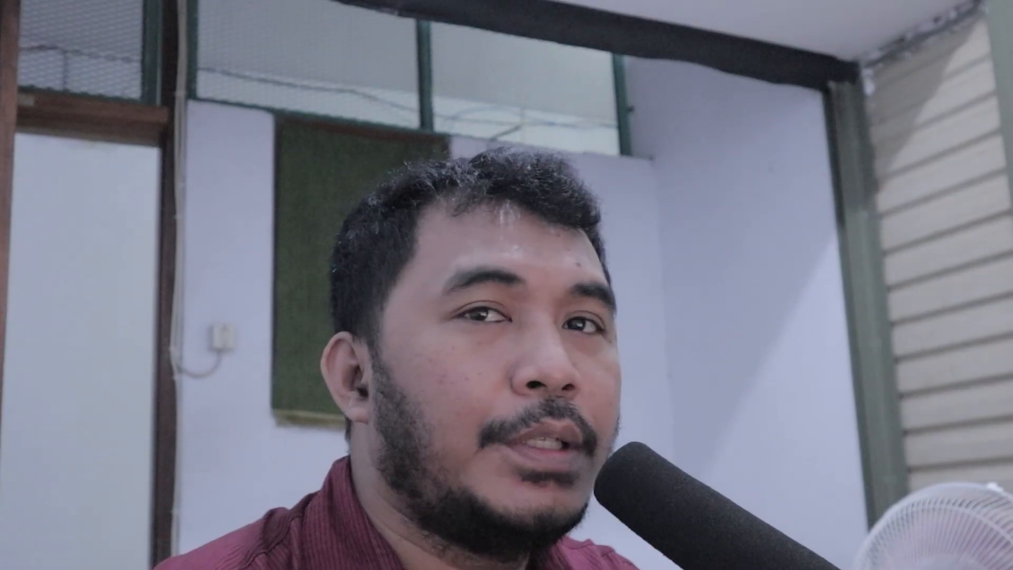